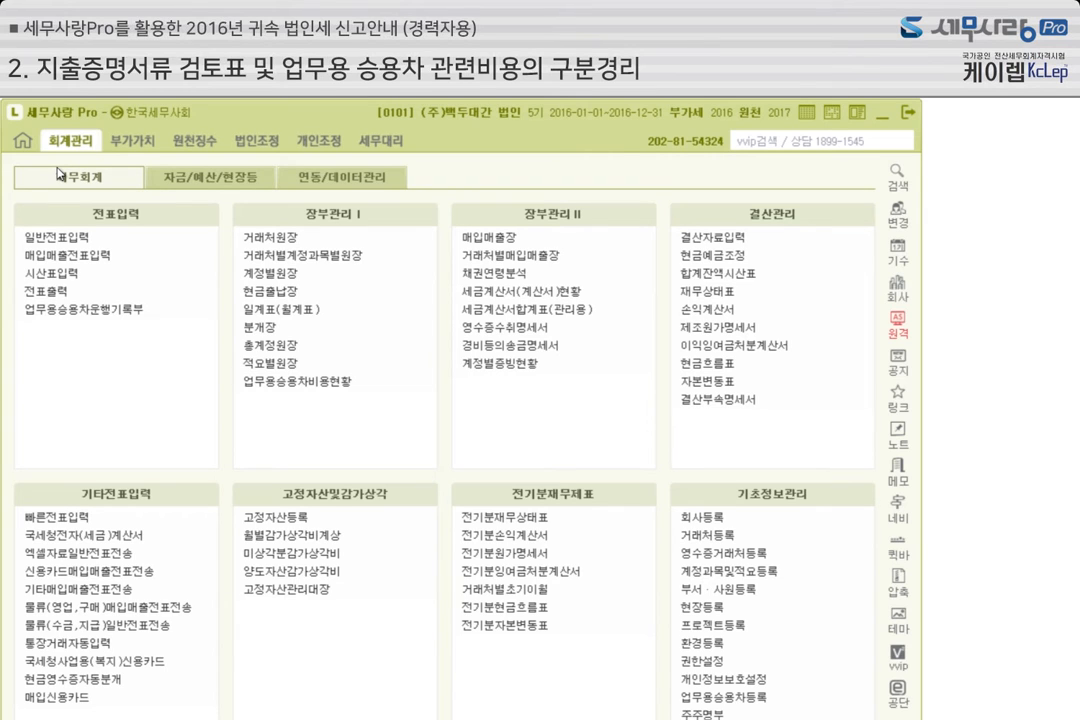
Open 계정과목및적요등록 and look up account code 134, 가지급금
left_click(62, 176)
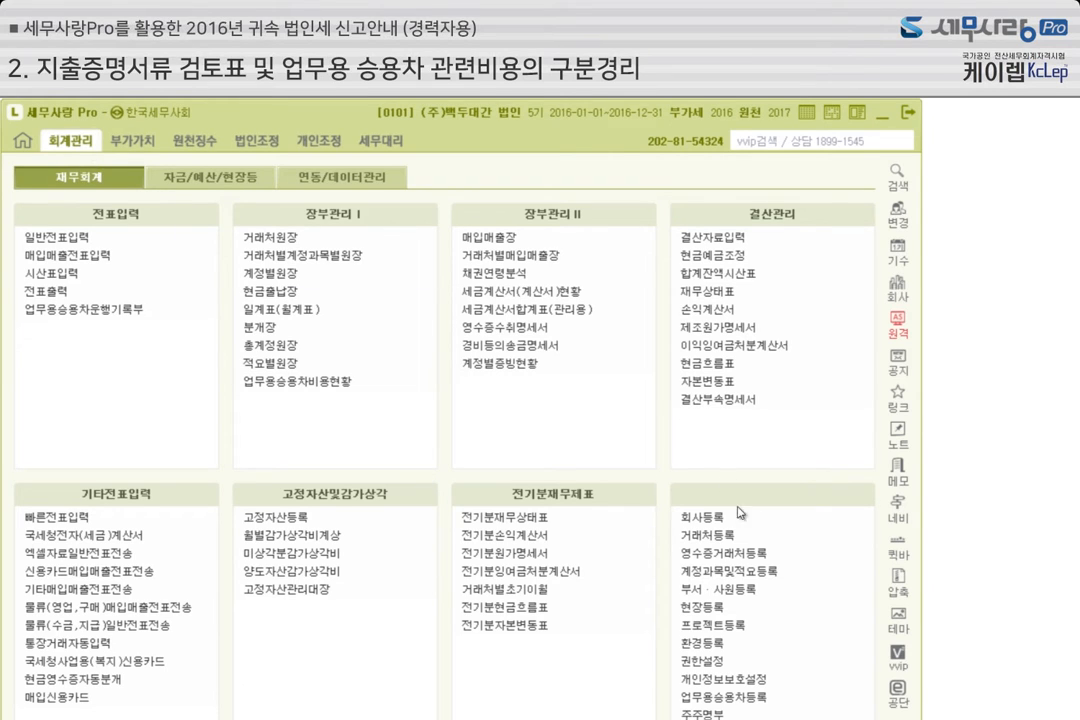
left_click(741, 578)
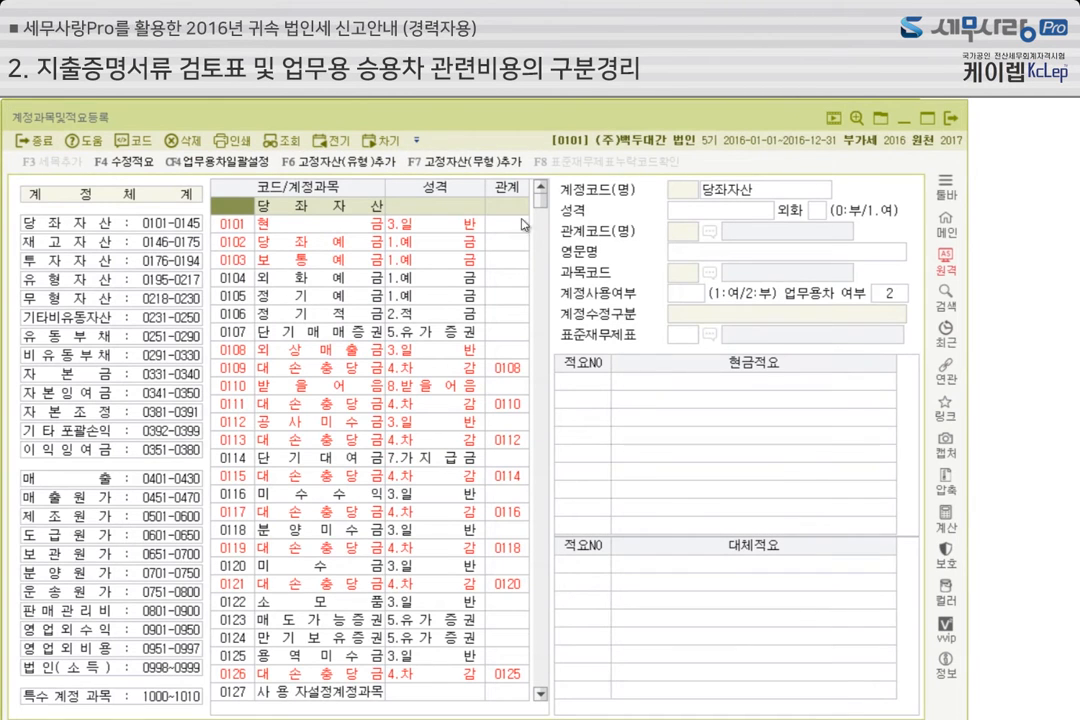
left_click(290, 259)
type("134")
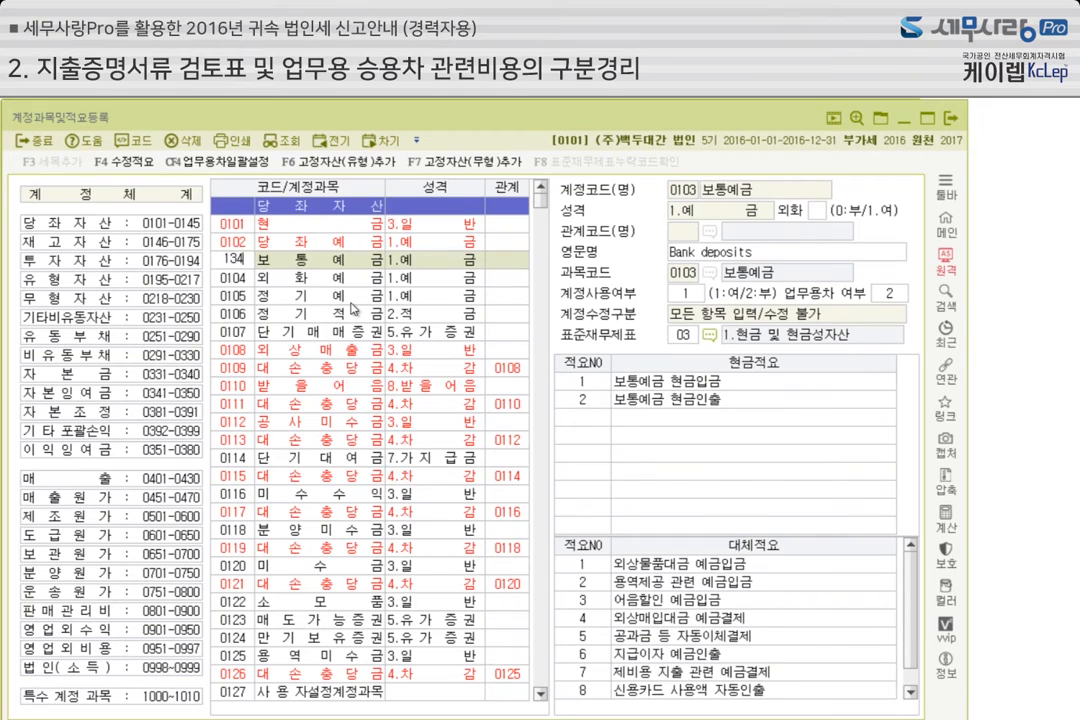
key("Return")
Check the 가지급금 balance in the December 2016 합계잔액시산표 and return to the account registration
scroll(310, 195, "down", 2)
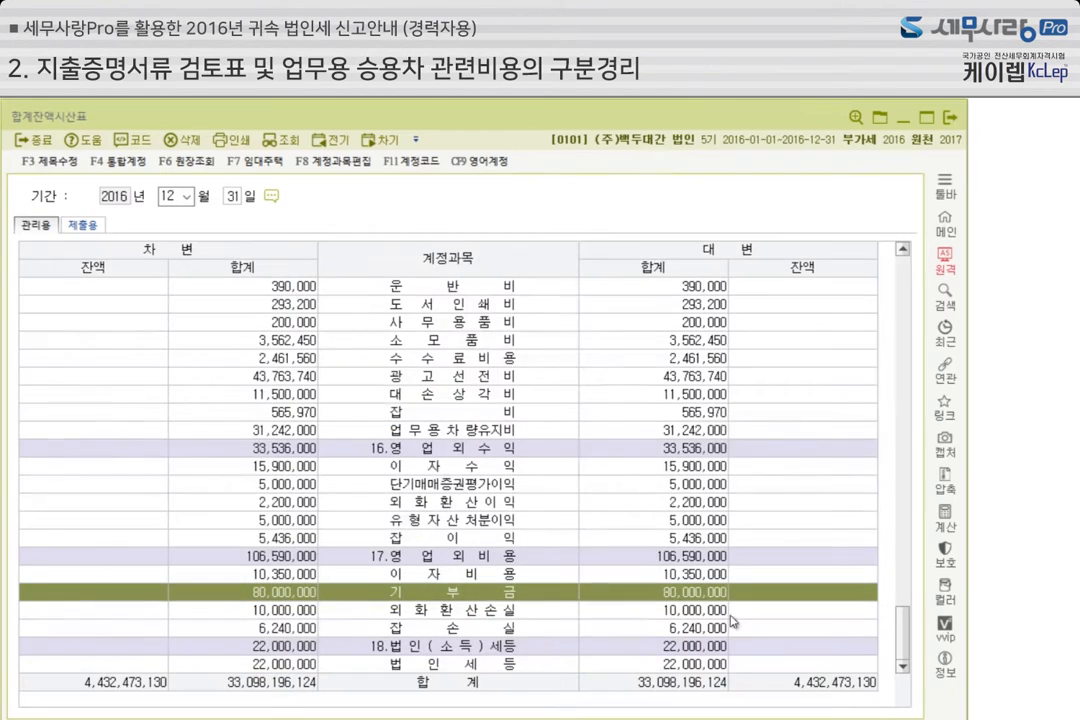
scroll(436, 492, "up", 8)
scroll(436, 489, "up", 15)
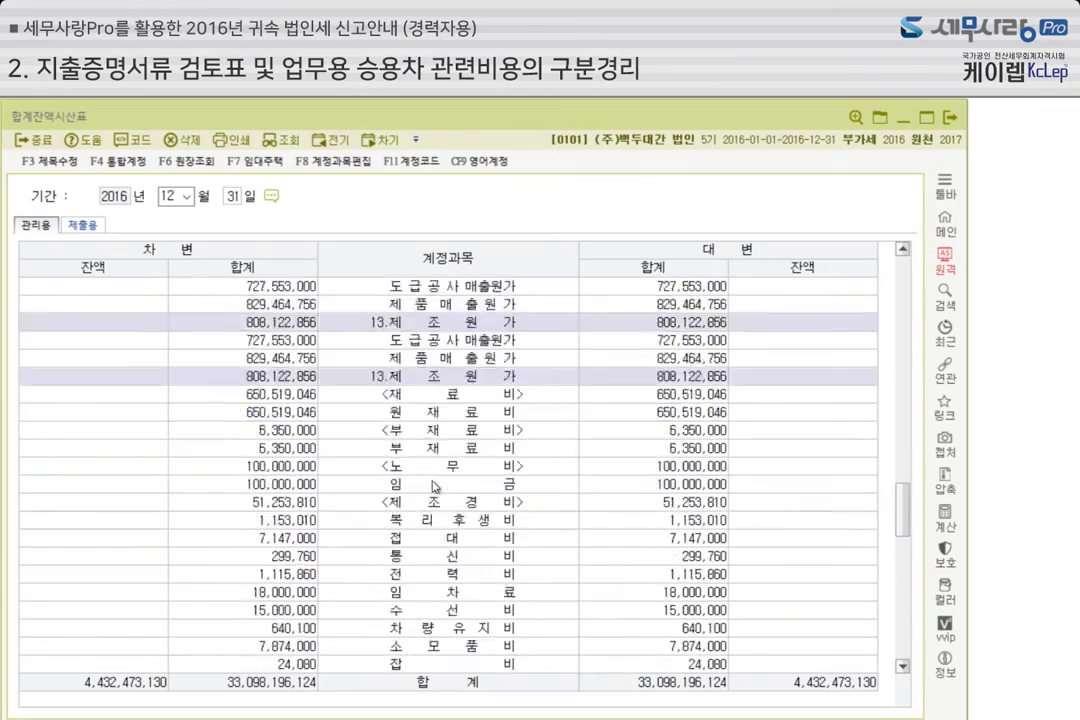
scroll(436, 487, "up", 15)
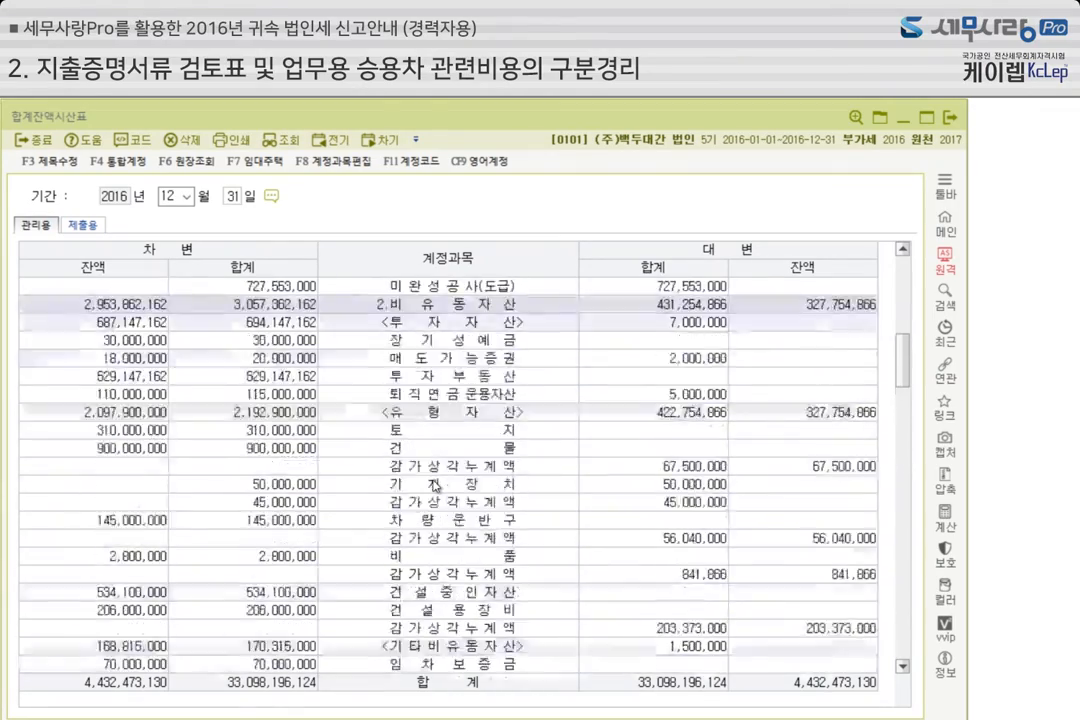
scroll(436, 485, "down", 2)
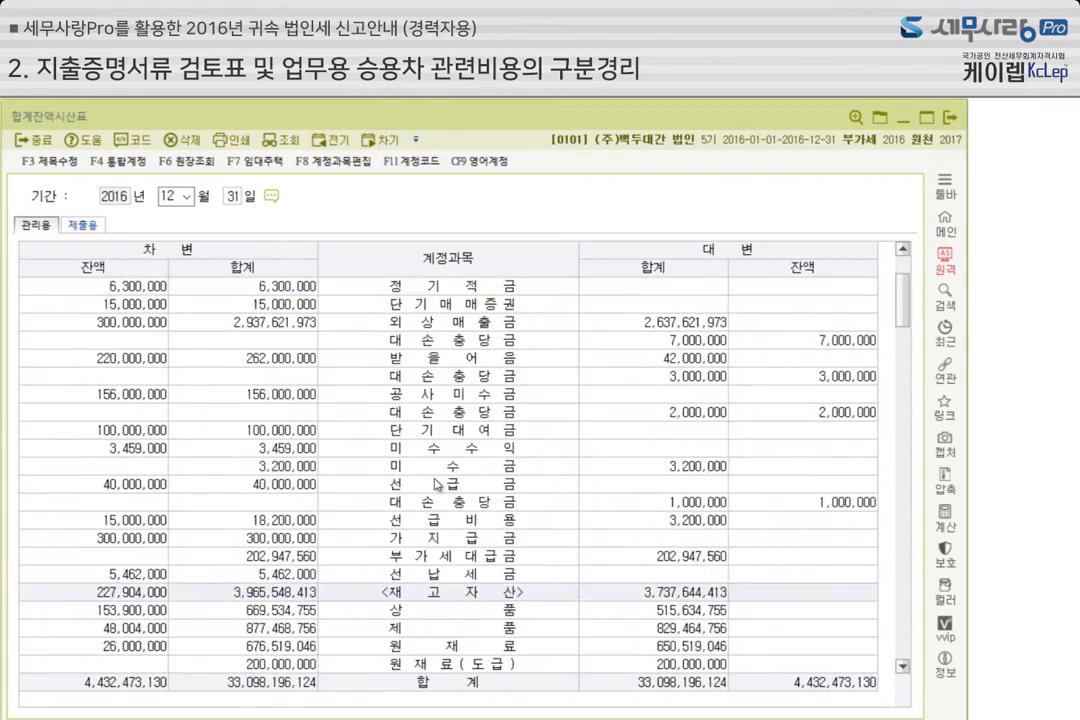
left_click(450, 537)
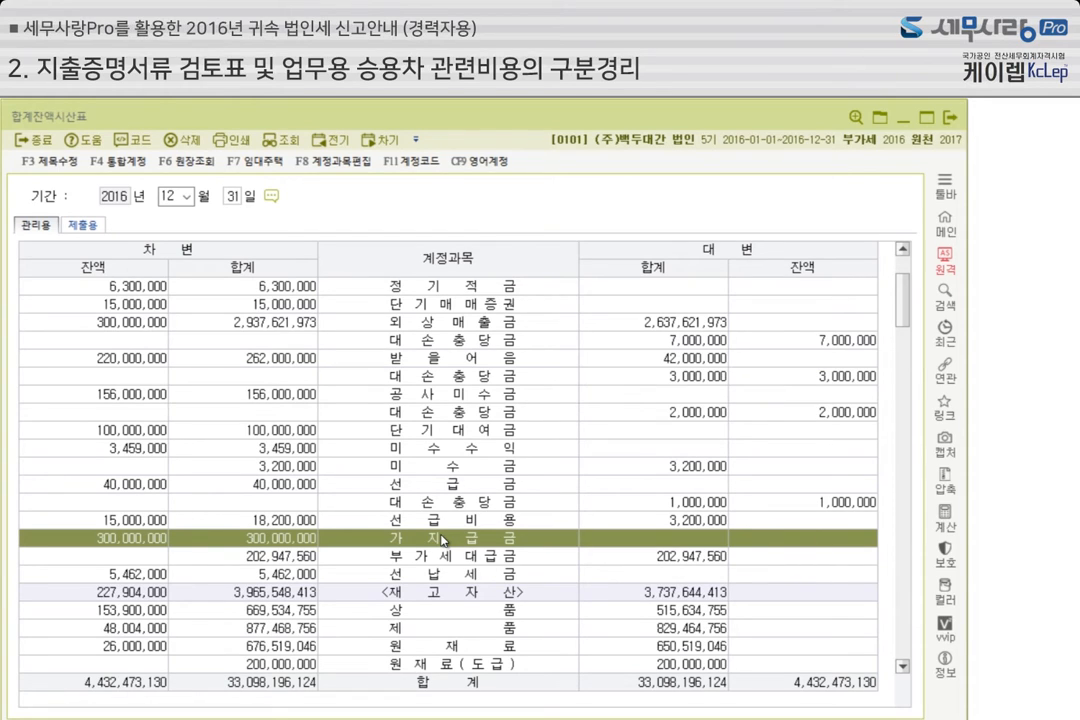
left_click(905, 120)
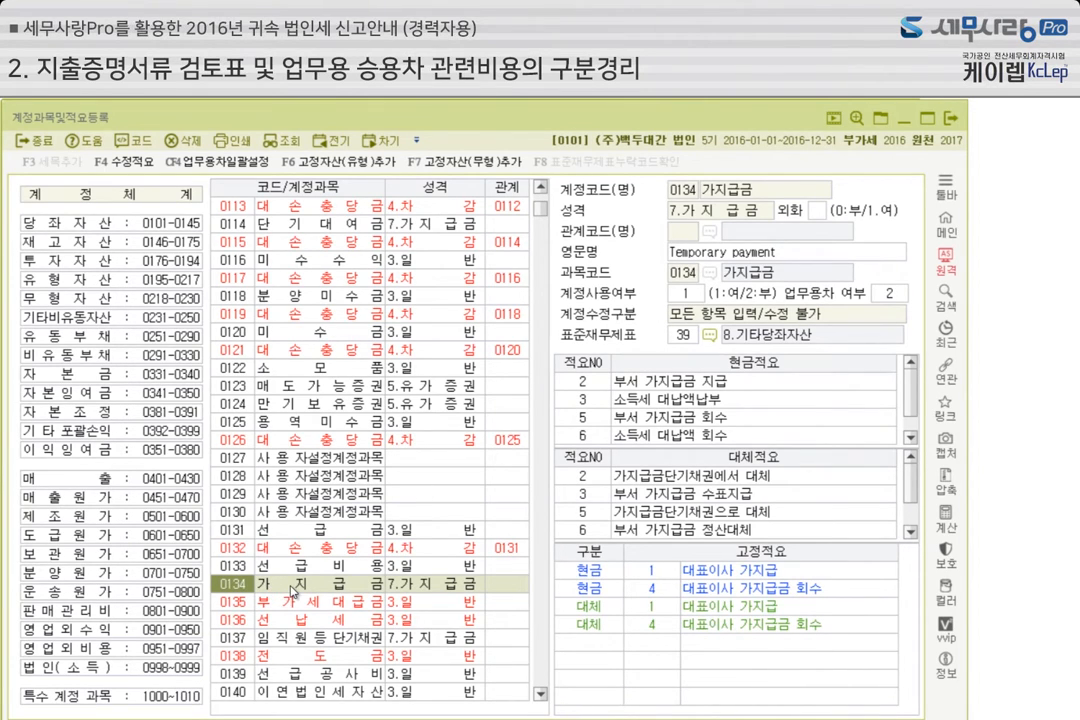
Set the 성격 of account 0137 임직원등단기채권 to 7.가지급금
scroll(292, 591, "down", 1)
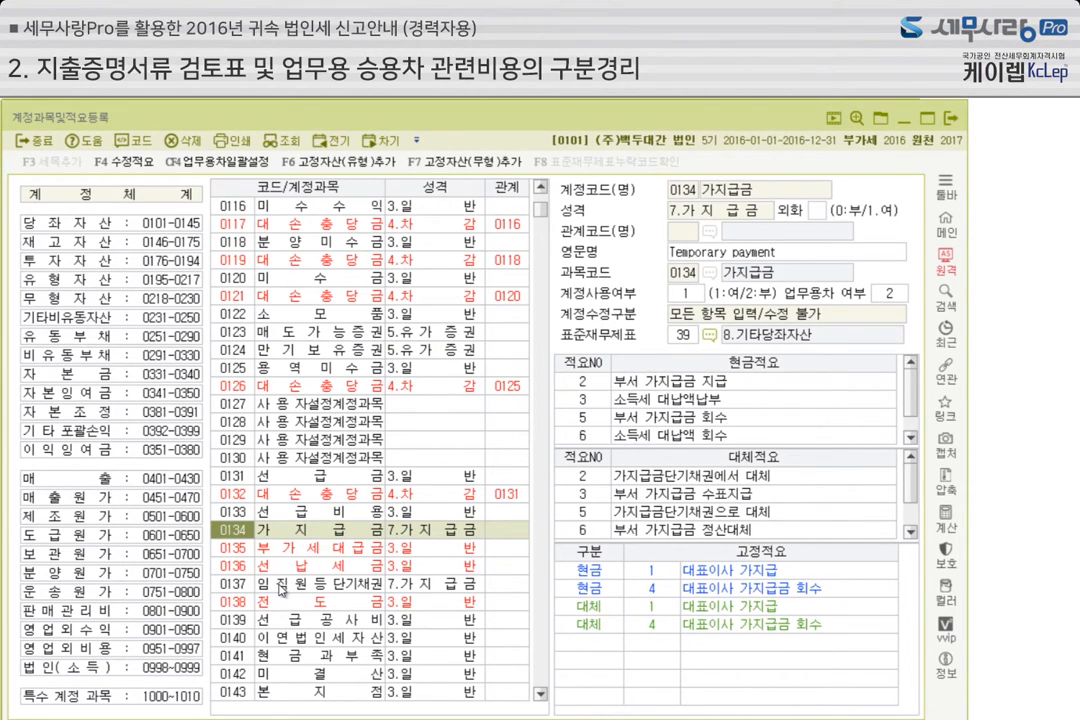
left_click(281, 591)
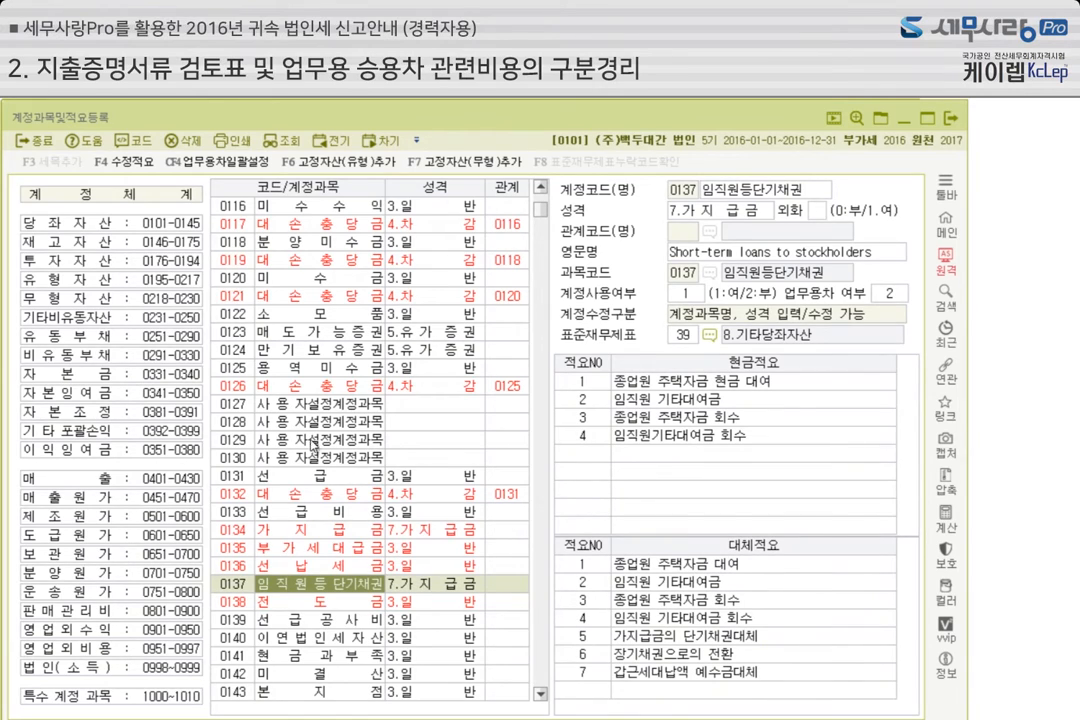
scroll(320, 437, "up", 1)
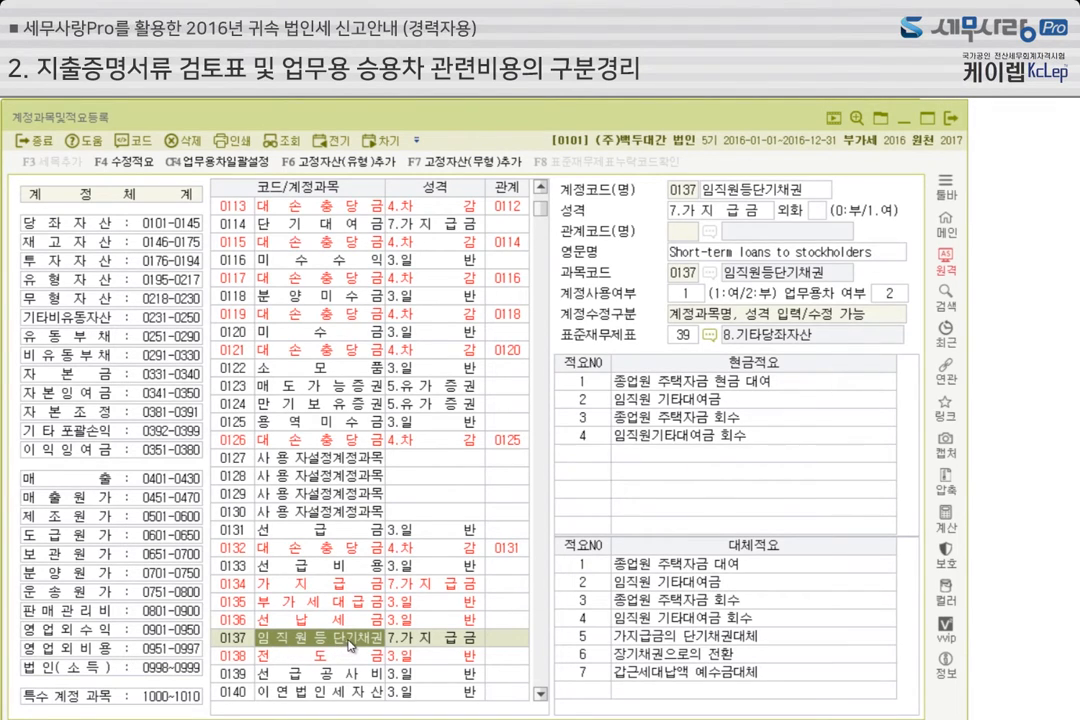
left_click(762, 214)
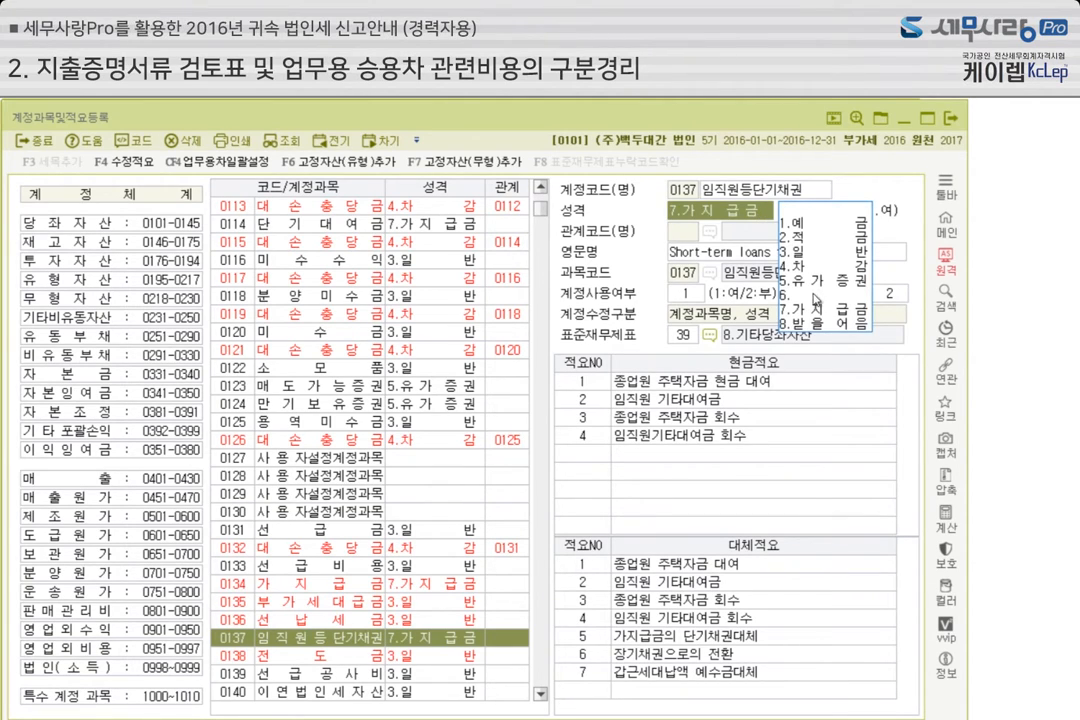
left_click(814, 311)
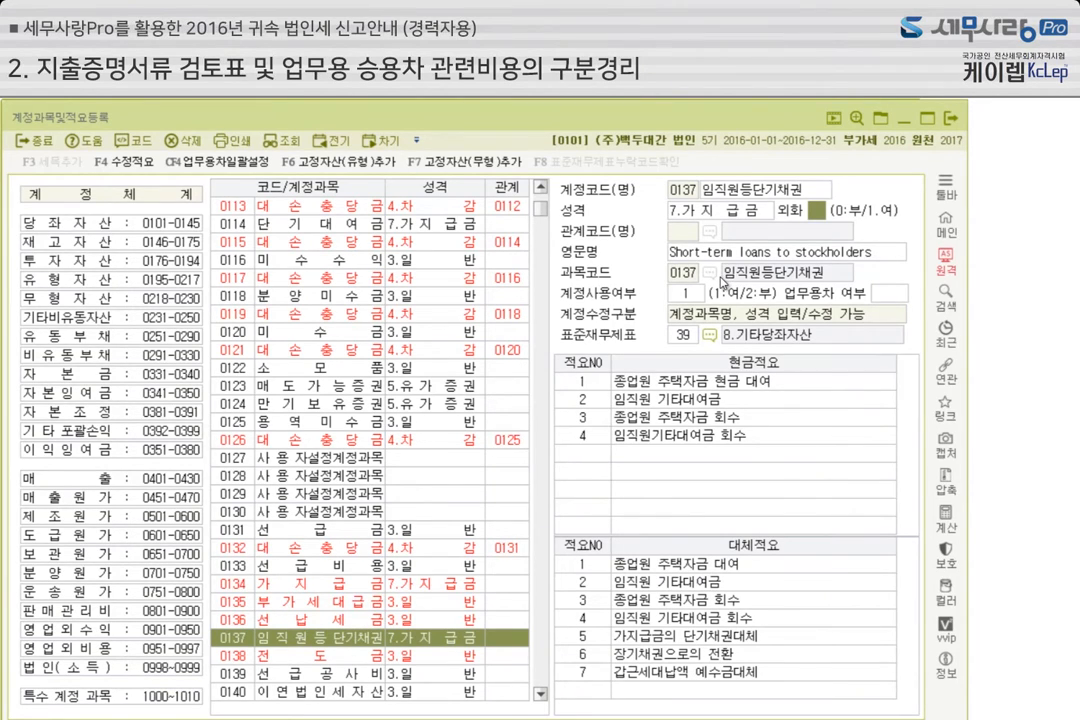
Set the 성격 of account 0114 단기대여금 to 7.가지급금 and close the account registration
left_click(318, 228)
left_click(706, 211)
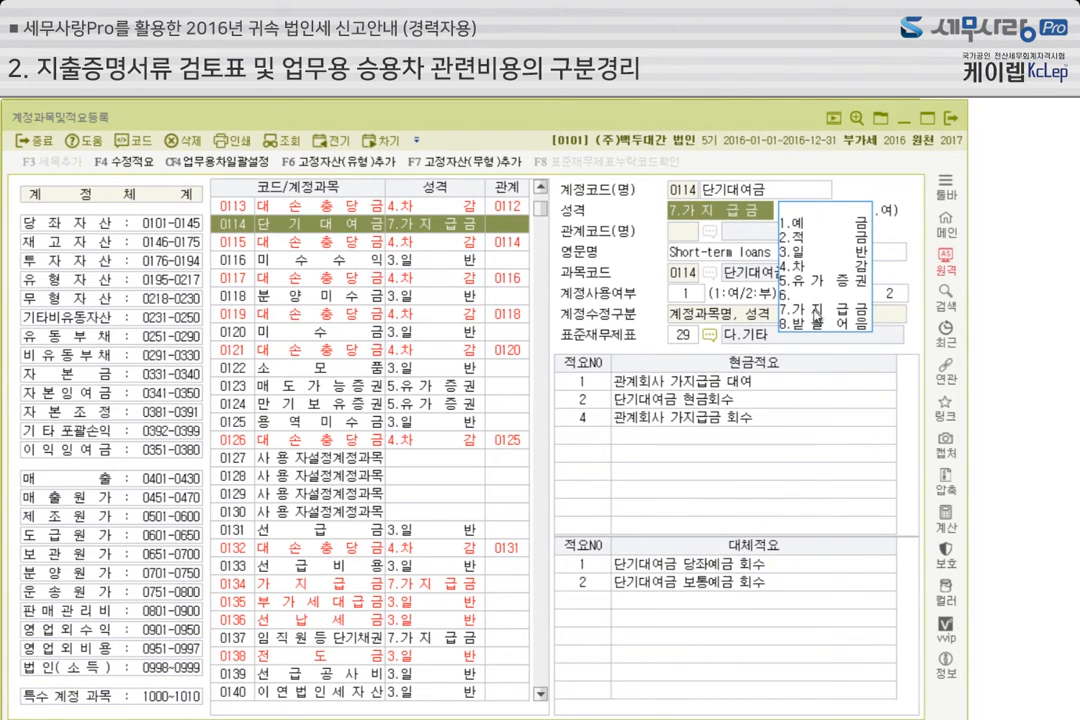
left_click(815, 314)
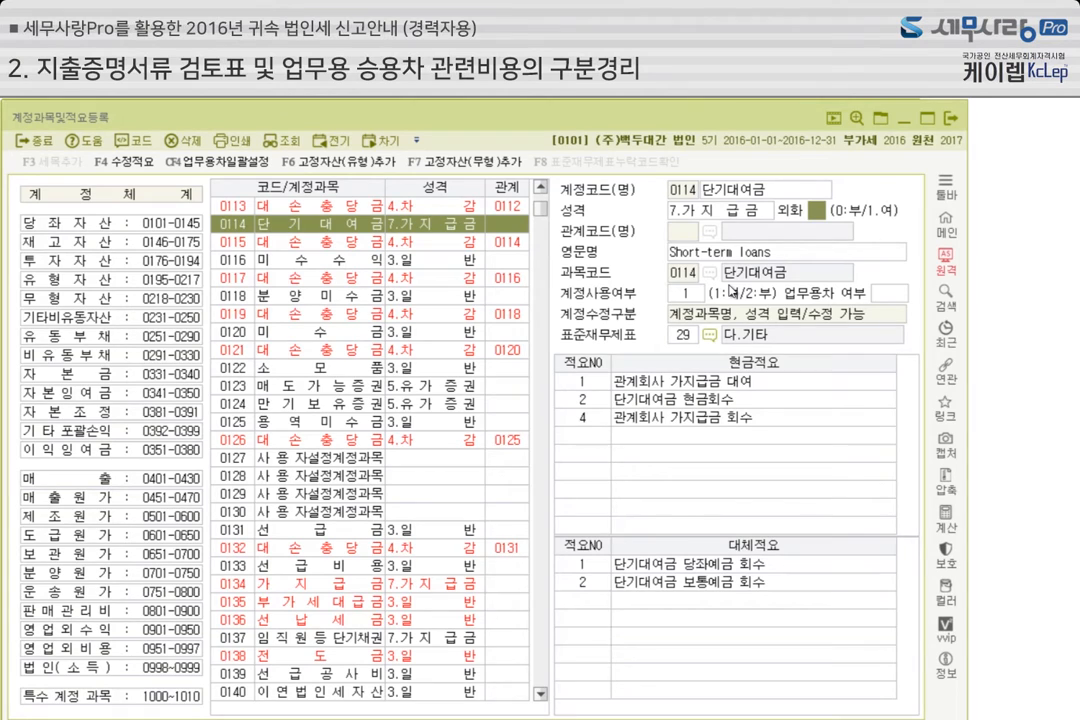
left_click(951, 117)
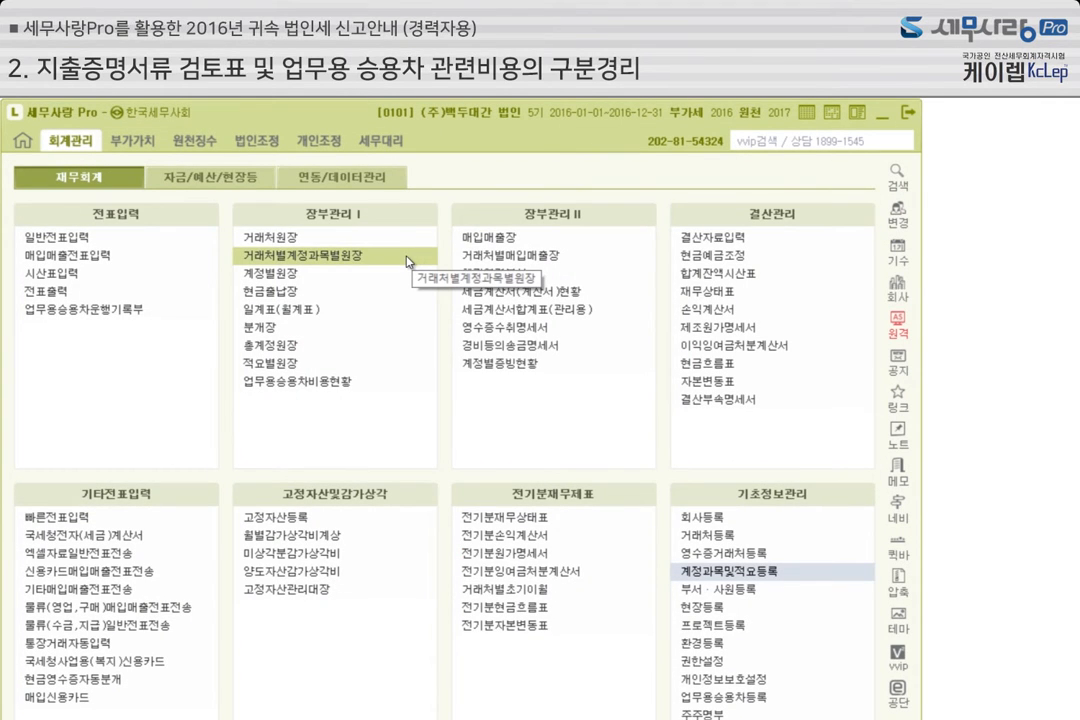
Open 가지급금등의인정이자조정명세서 under corporate tax adjustment and bring up its 회계데이타불러오기 dialog
left_click(267, 144)
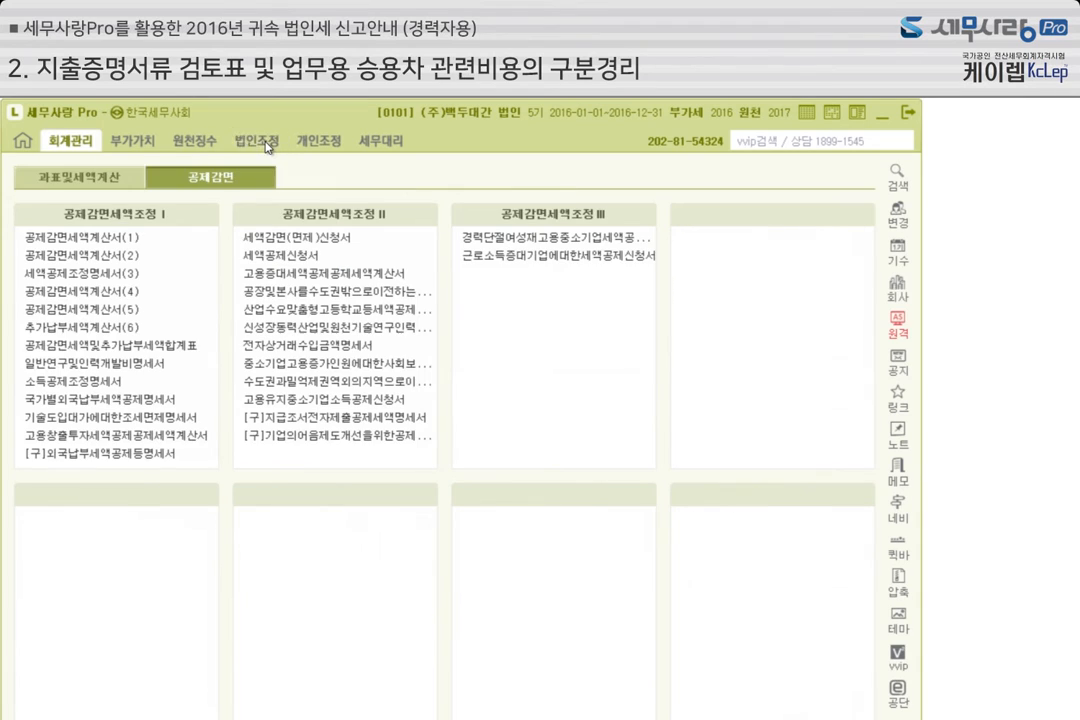
left_click(90, 176)
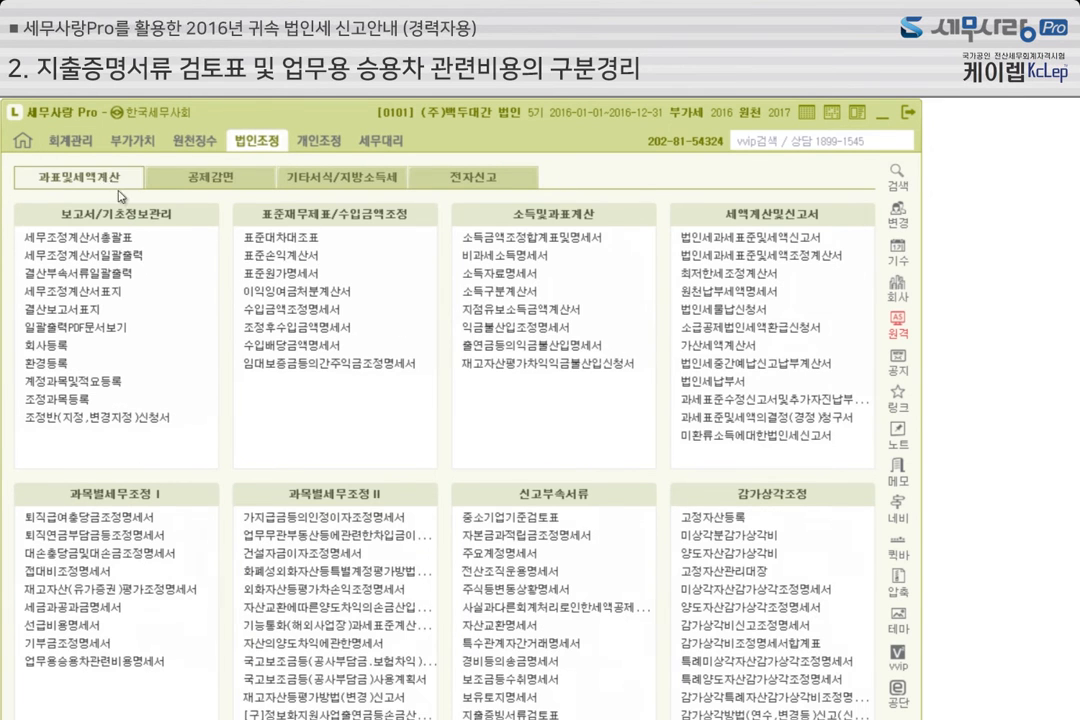
left_click(341, 520)
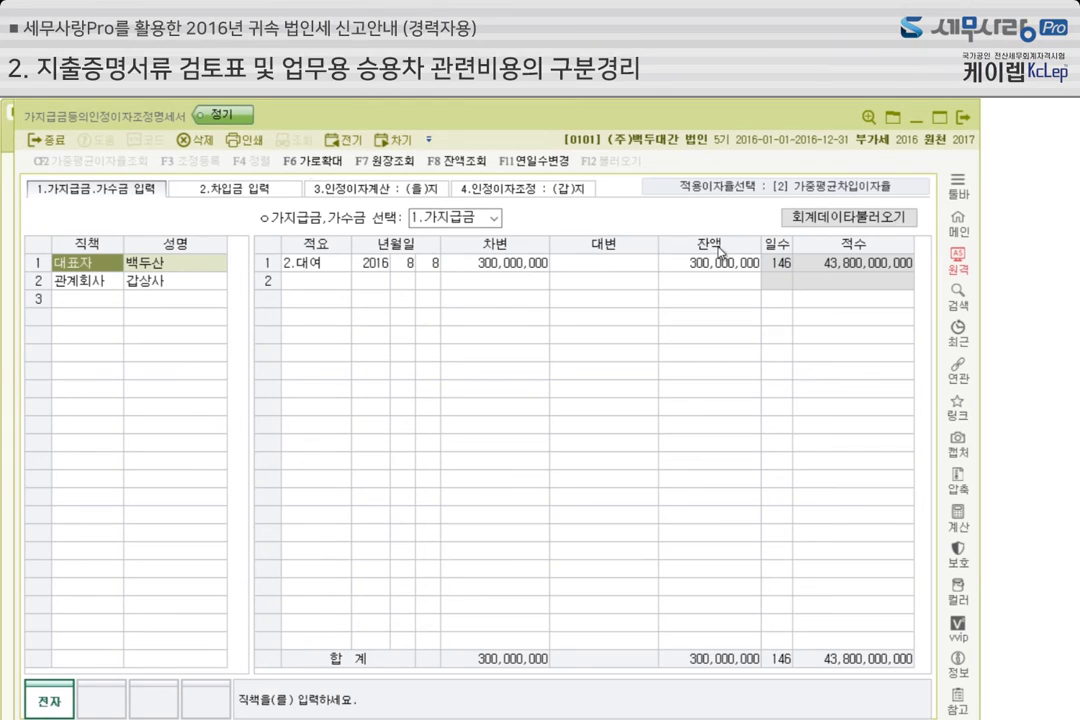
left_click(828, 221)
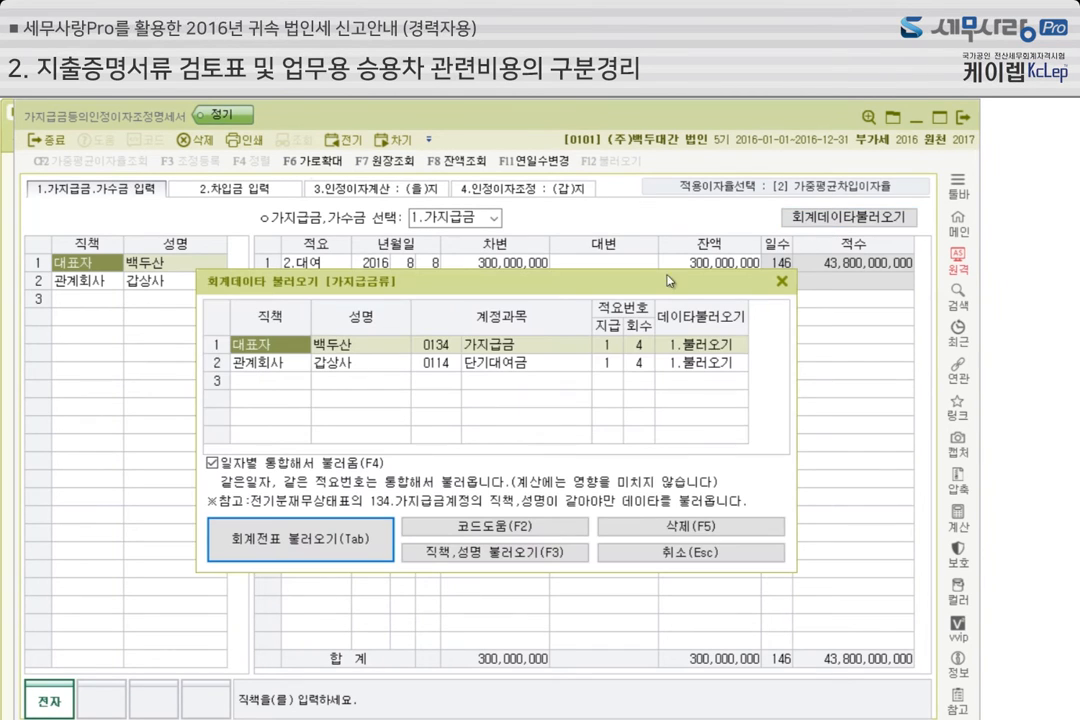
left_click_drag(601, 289, 597, 272)
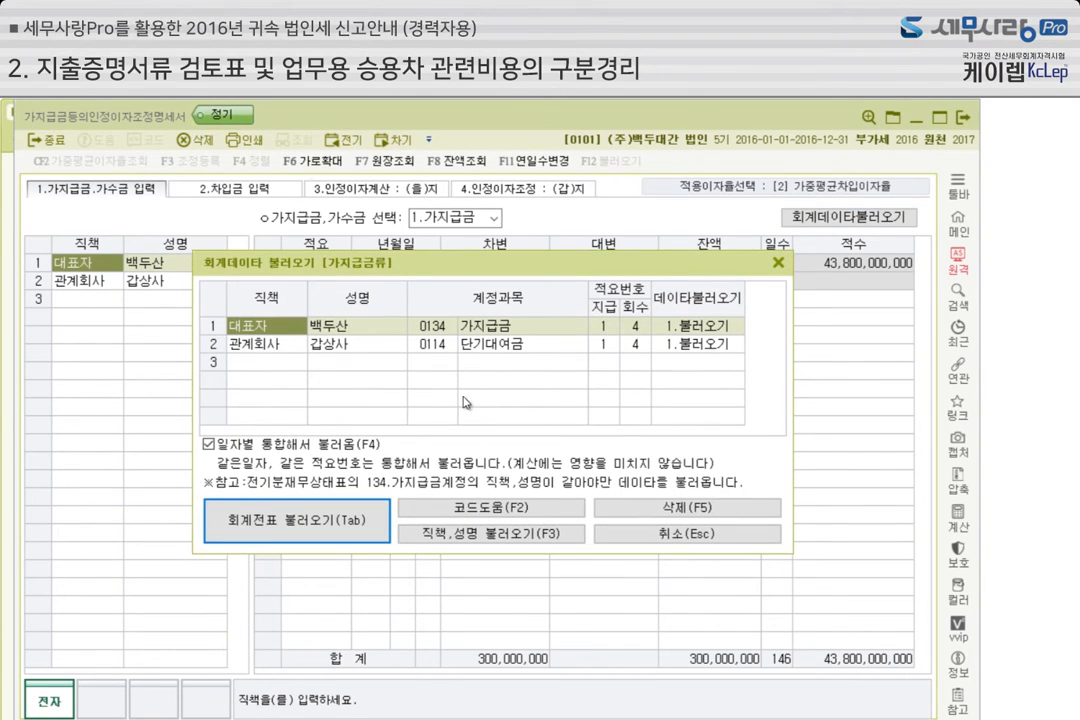
Try account code 137 임직원등단기채권 in the 관계회사 row of the accounting data dialog
left_click(447, 335)
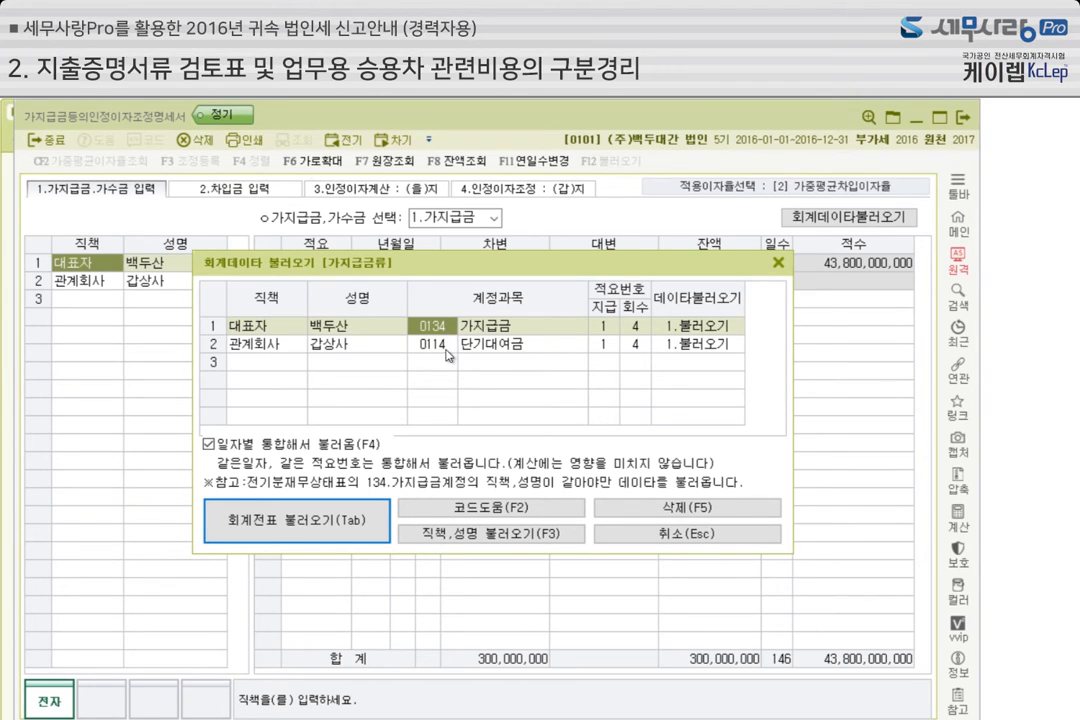
left_click(447, 352)
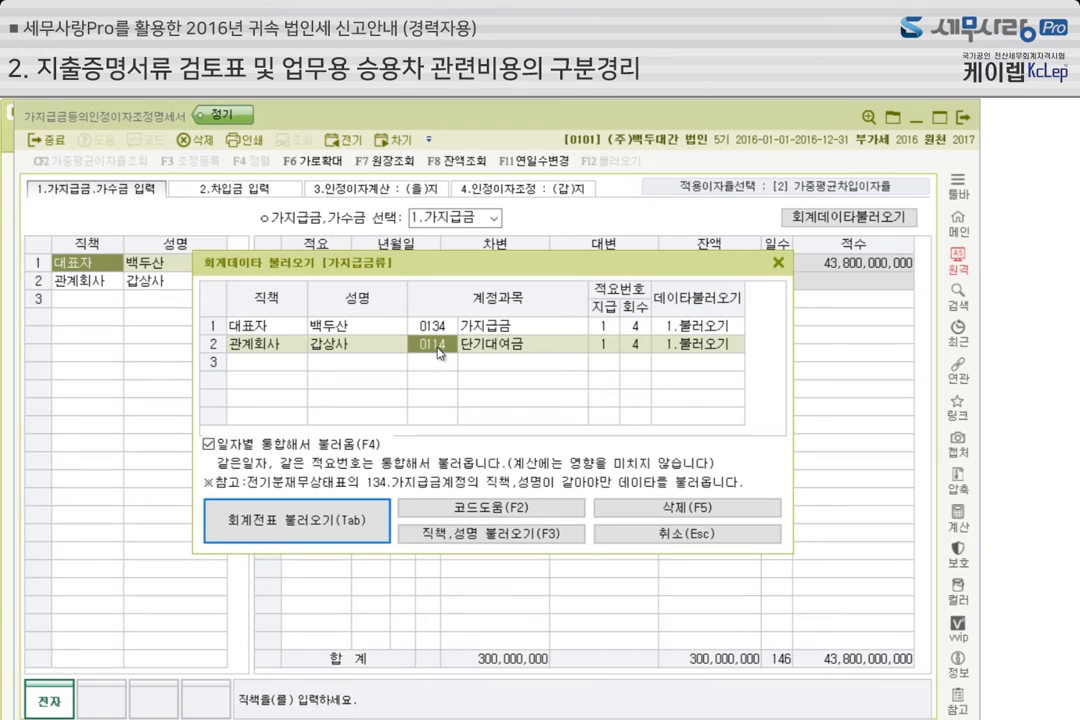
type("137")
key("Return")
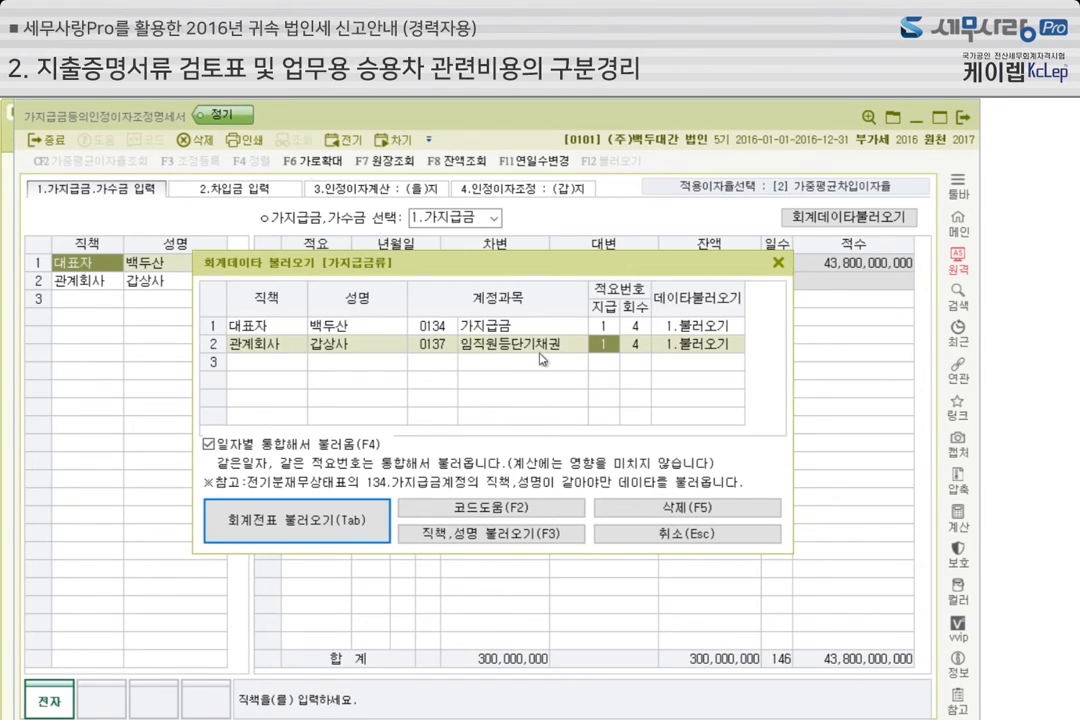
Set the 관계회사 row's account code to 114 and load the ledger data into the 가지급금 statement
left_click(445, 349)
type("114")
key("Return")
left_click(280, 452)
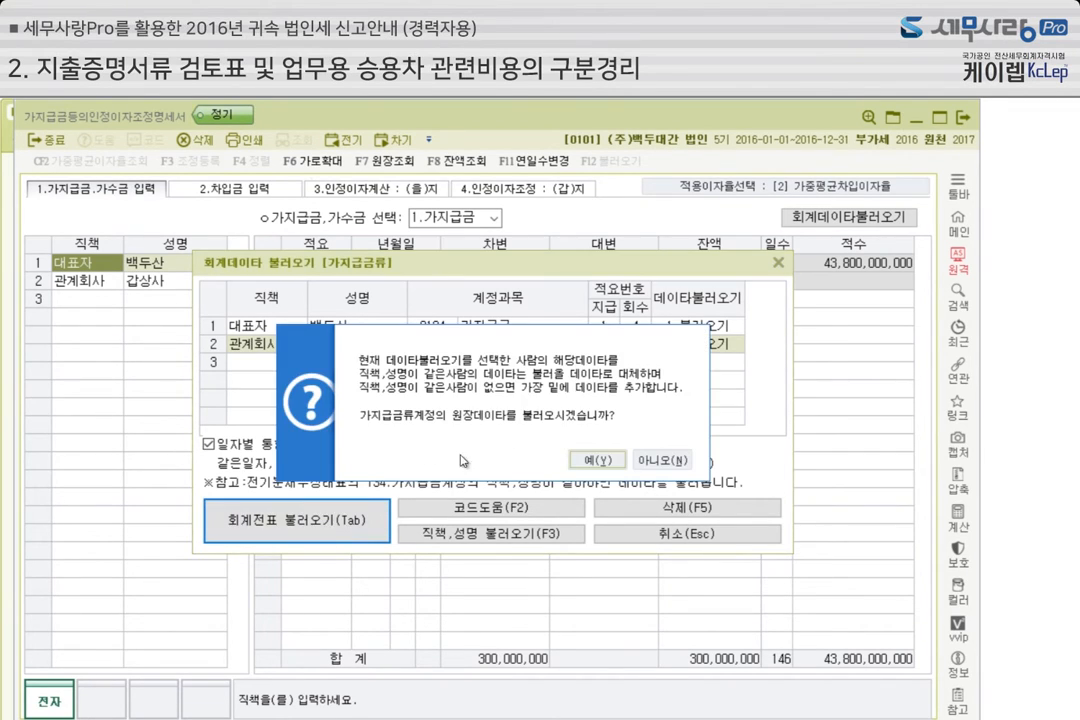
left_click(598, 460)
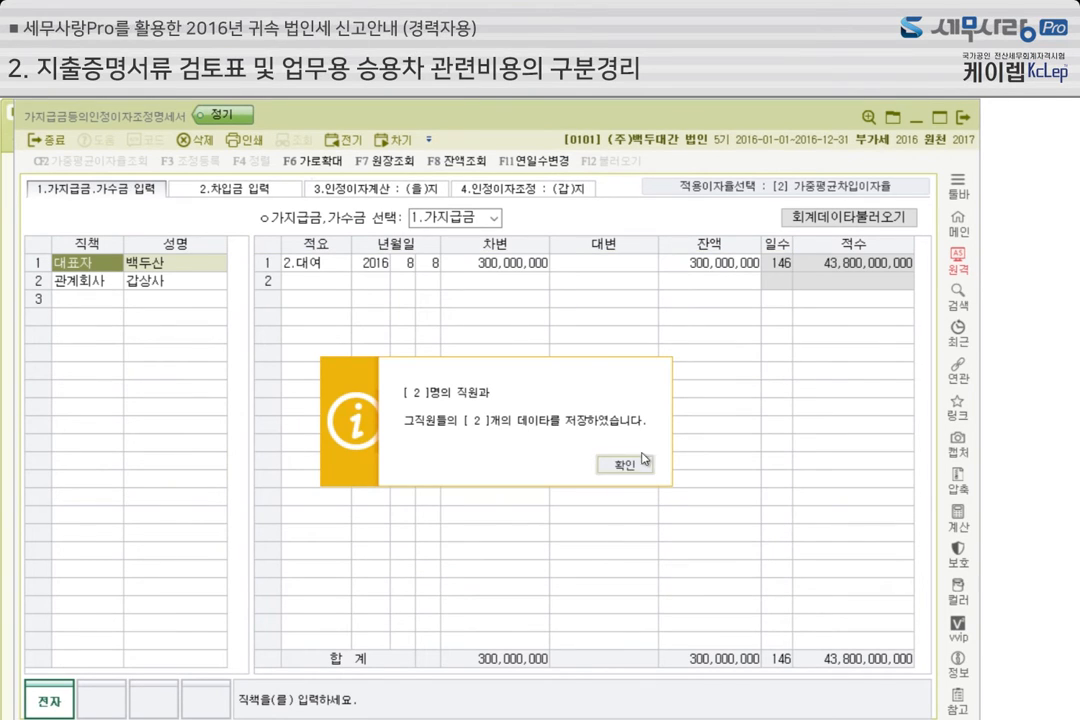
left_click(624, 464)
left_click(95, 282)
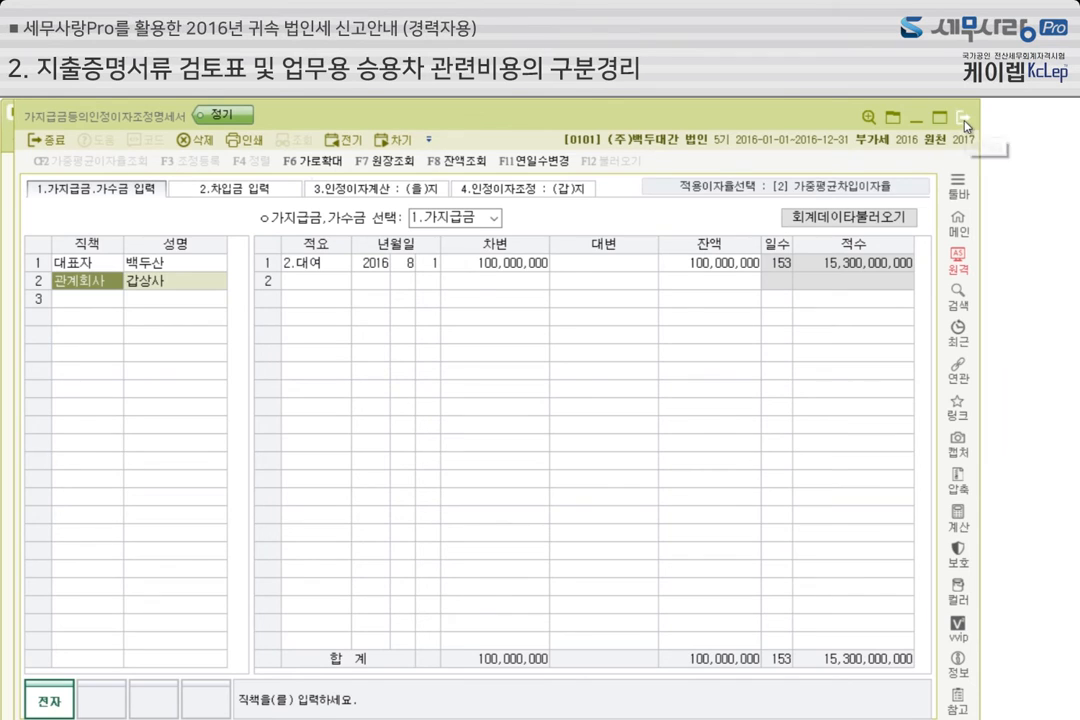
key("Escape")
Open 일반전표입력 in accounting management and bring up the vouchers for month 1
left_click(72, 140)
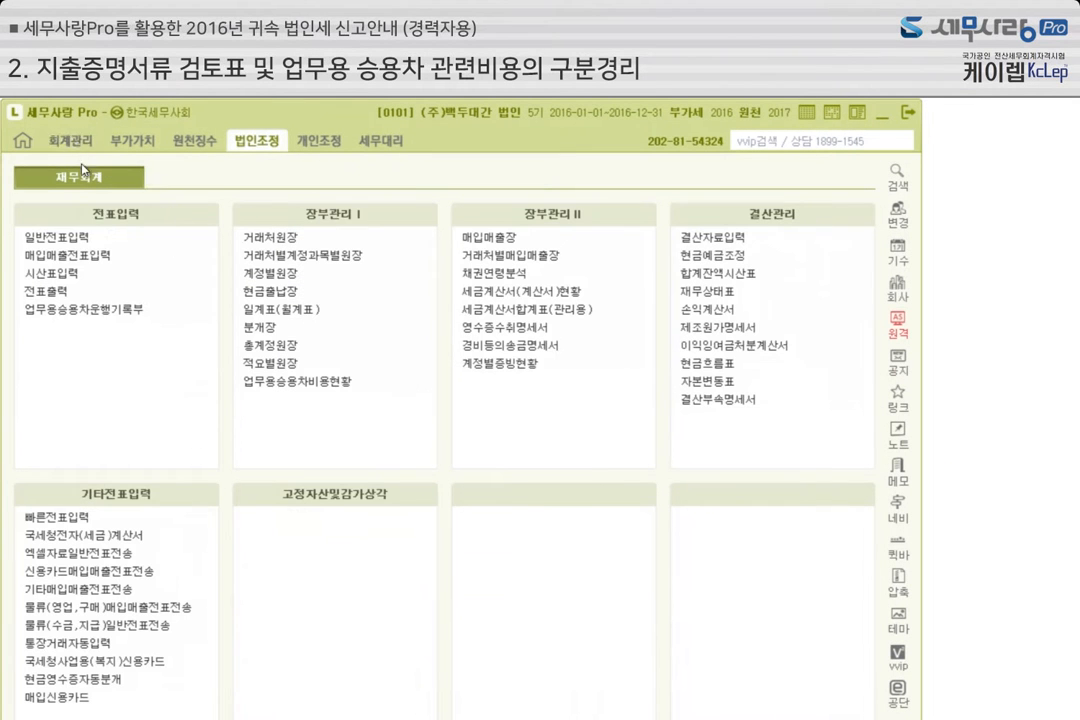
left_click(101, 245)
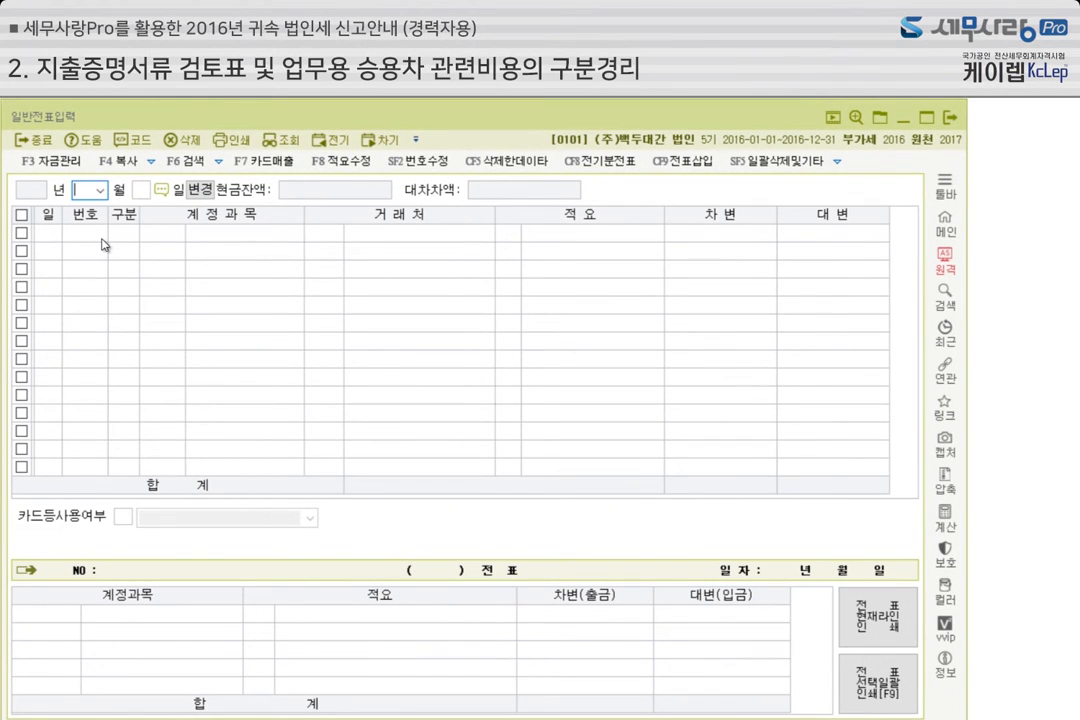
type("1")
key("Return")
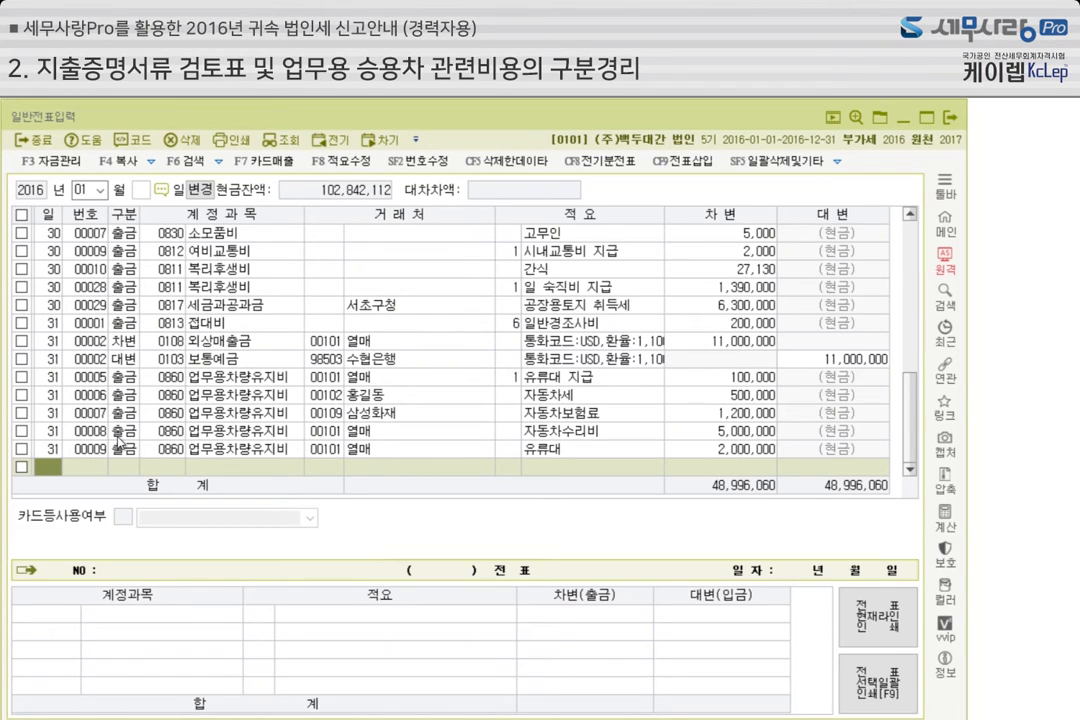
Enter a cash-out (출금) voucher dated the 31st for 0811 복리후생비 with vendor 열매, summary 1 일 숙직비 지급 and amount 100,000
type("31")
key("Return")
type("1")
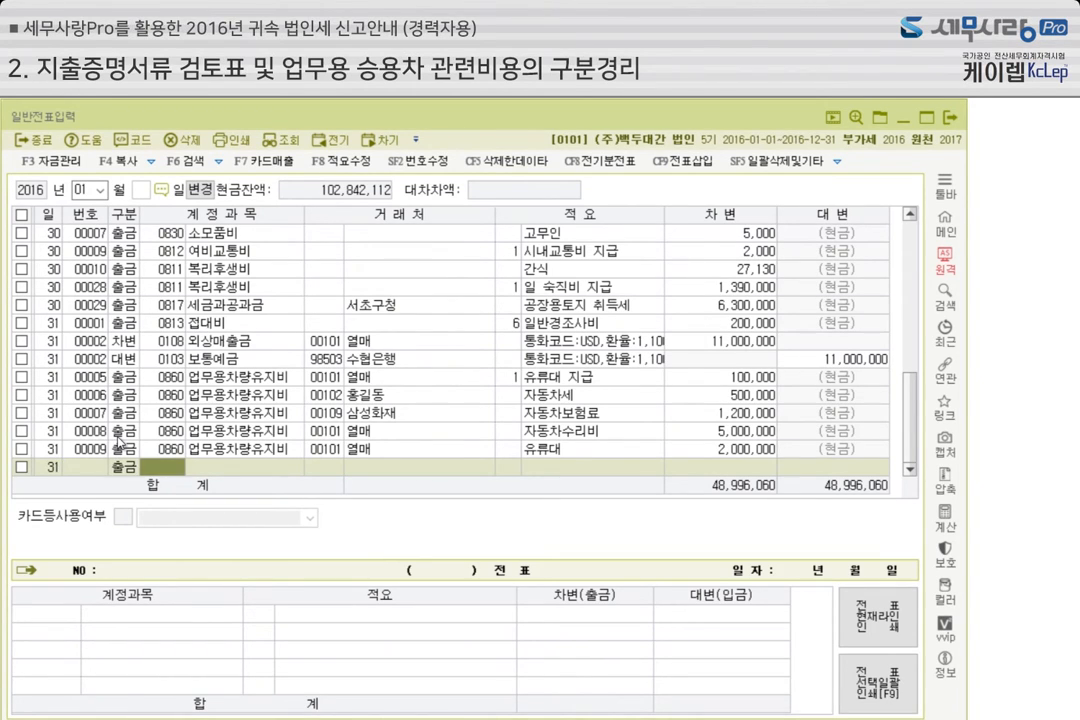
type("811")
key("Return")
key("Return")
key("Return")
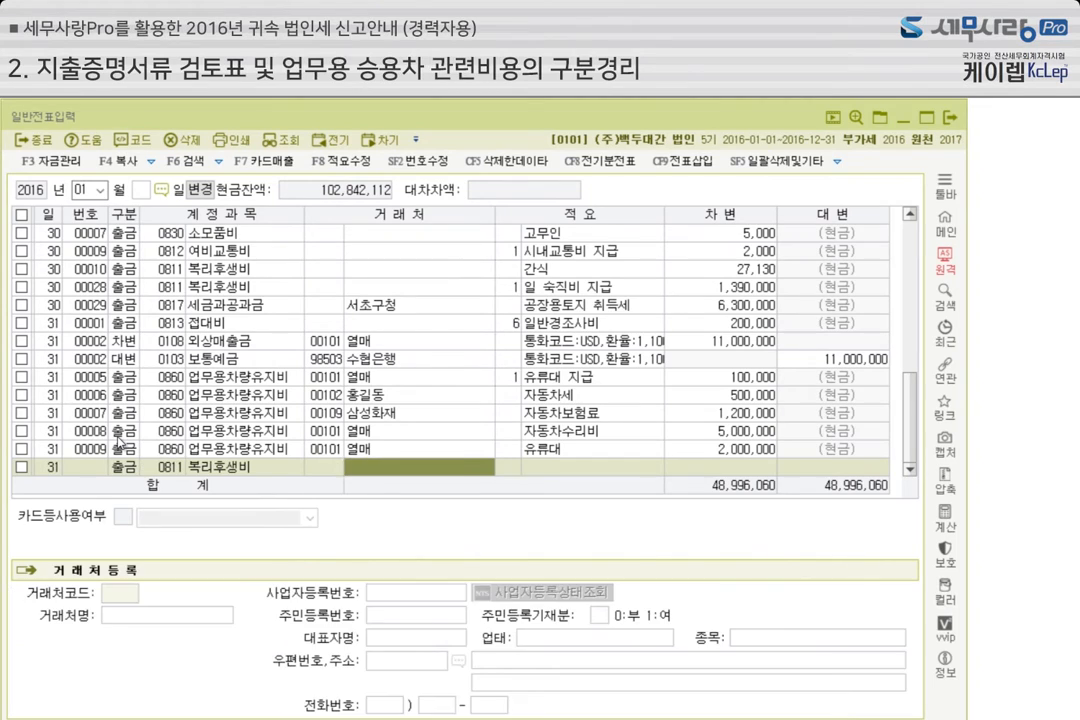
type("1")
key("Return")
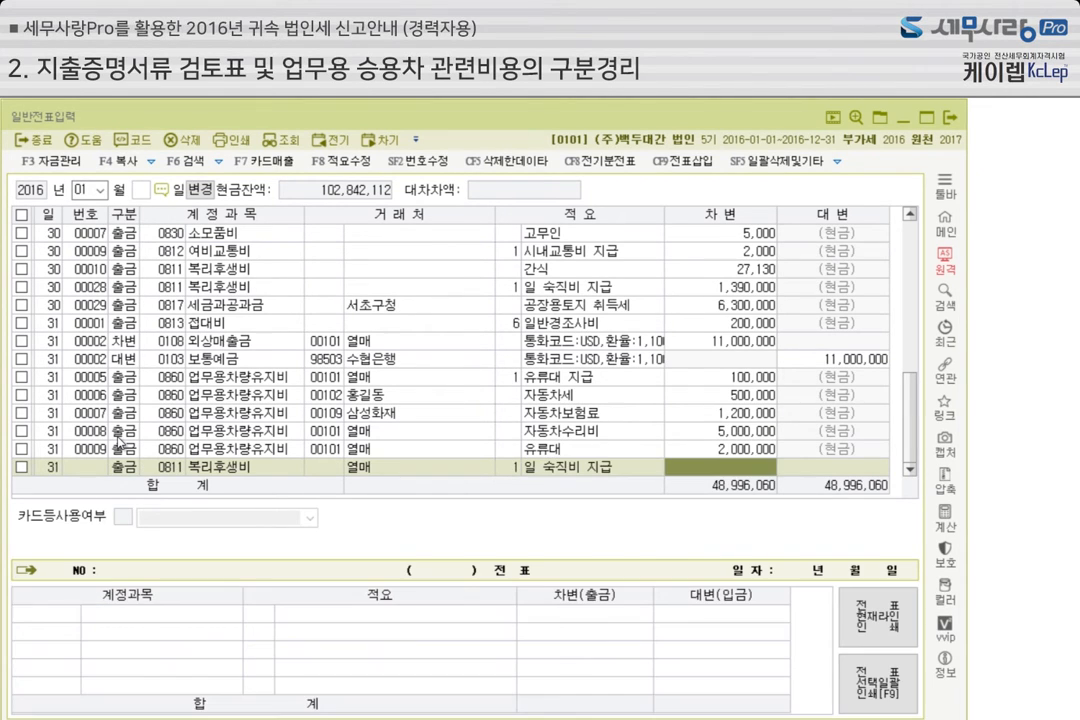
type("1000000")
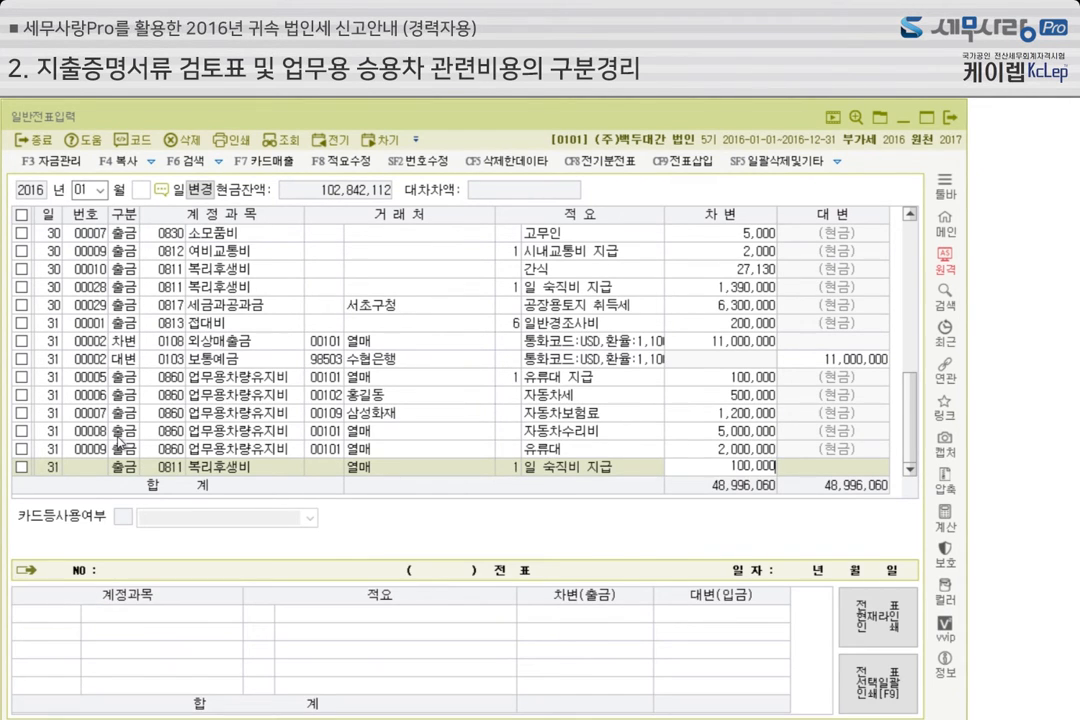
key("Return")
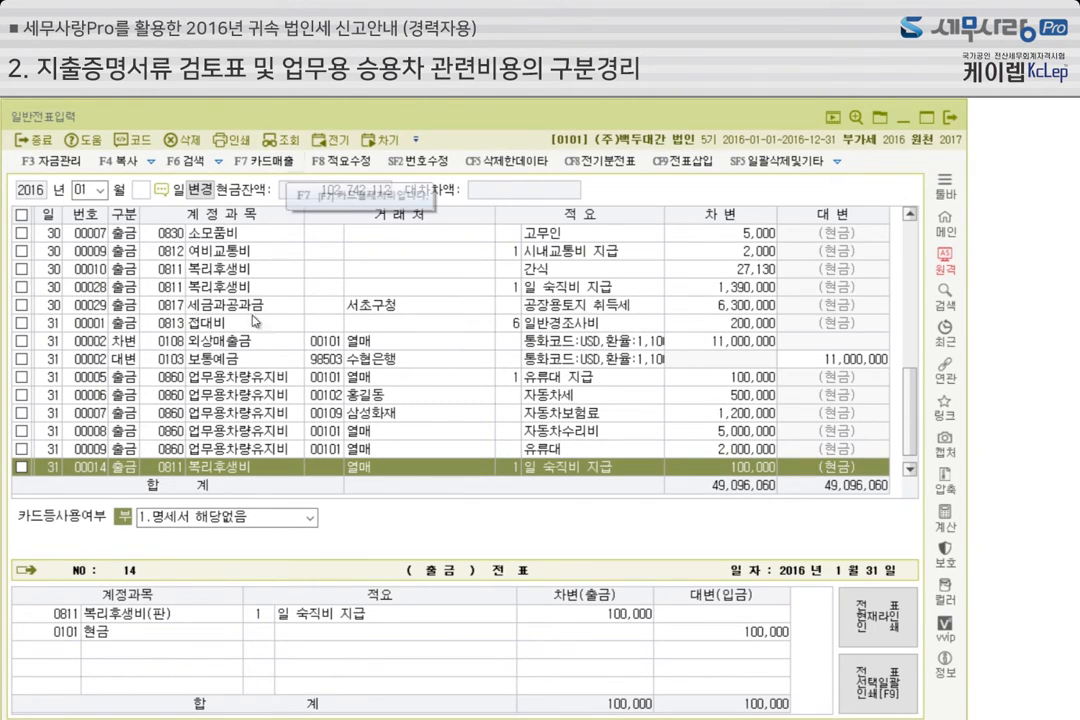
Examine the 카드등사용여부 options available for the 복리후생비 voucher without changing the selection
left_click(311, 518)
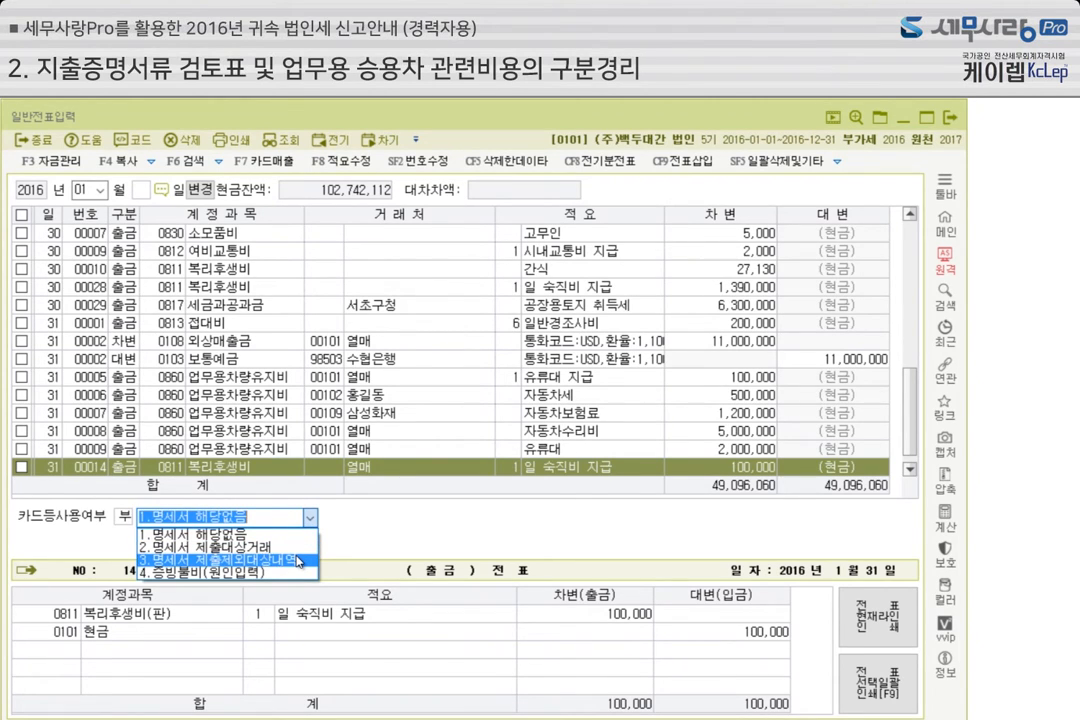
left_click(357, 515)
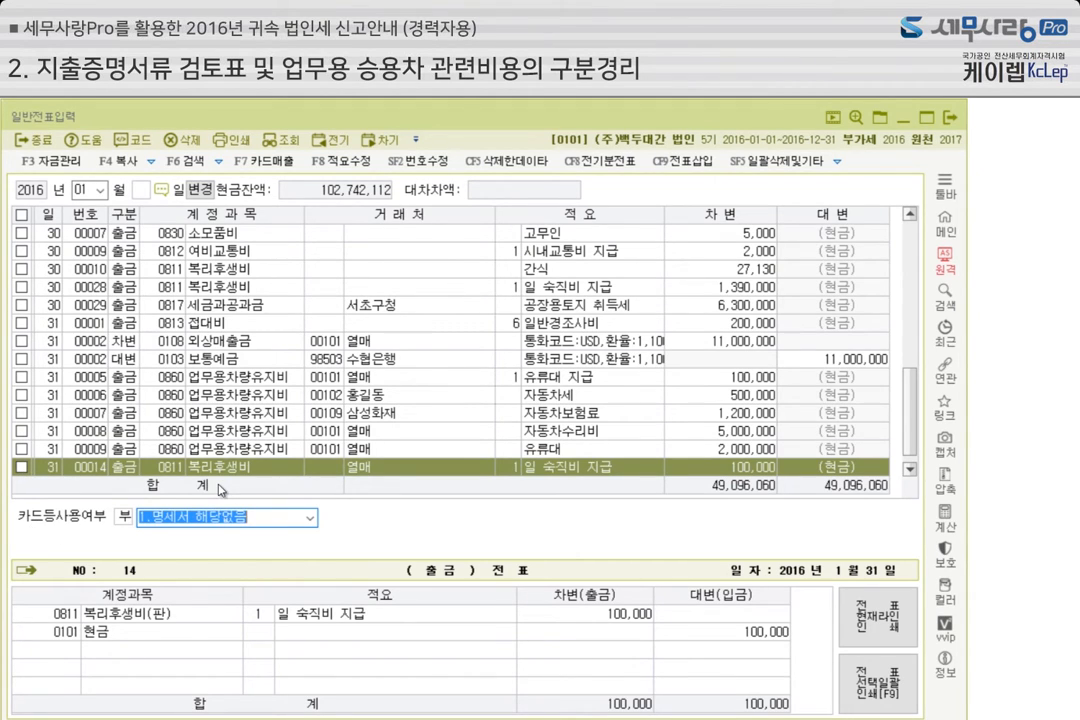
left_click(311, 518)
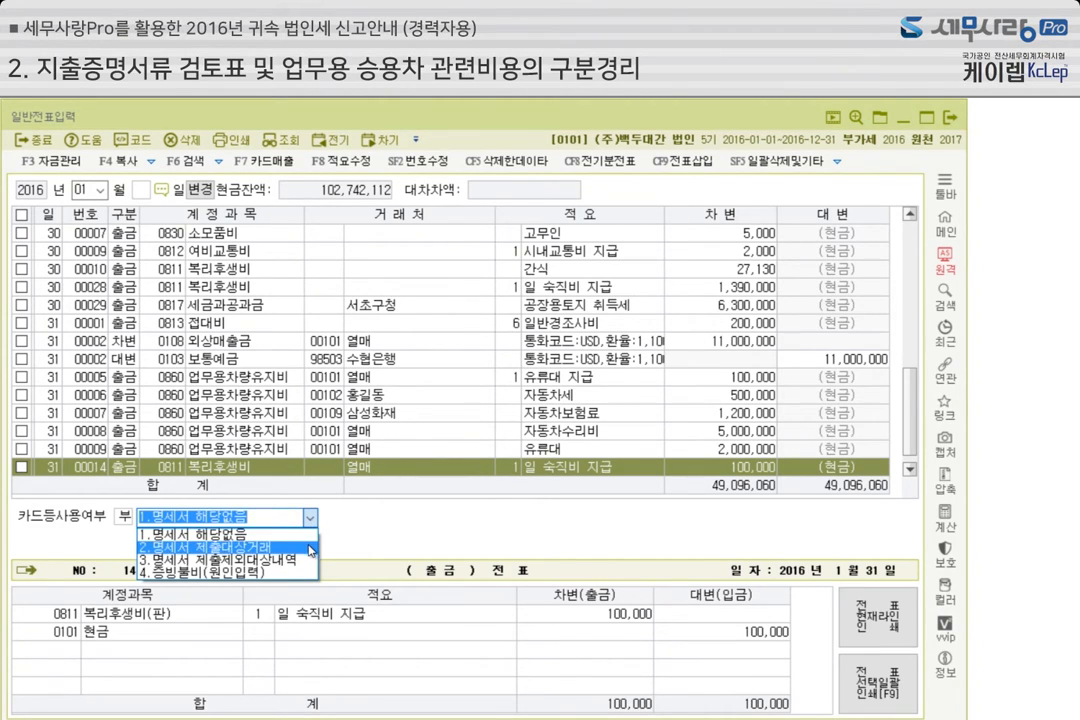
left_click(363, 531)
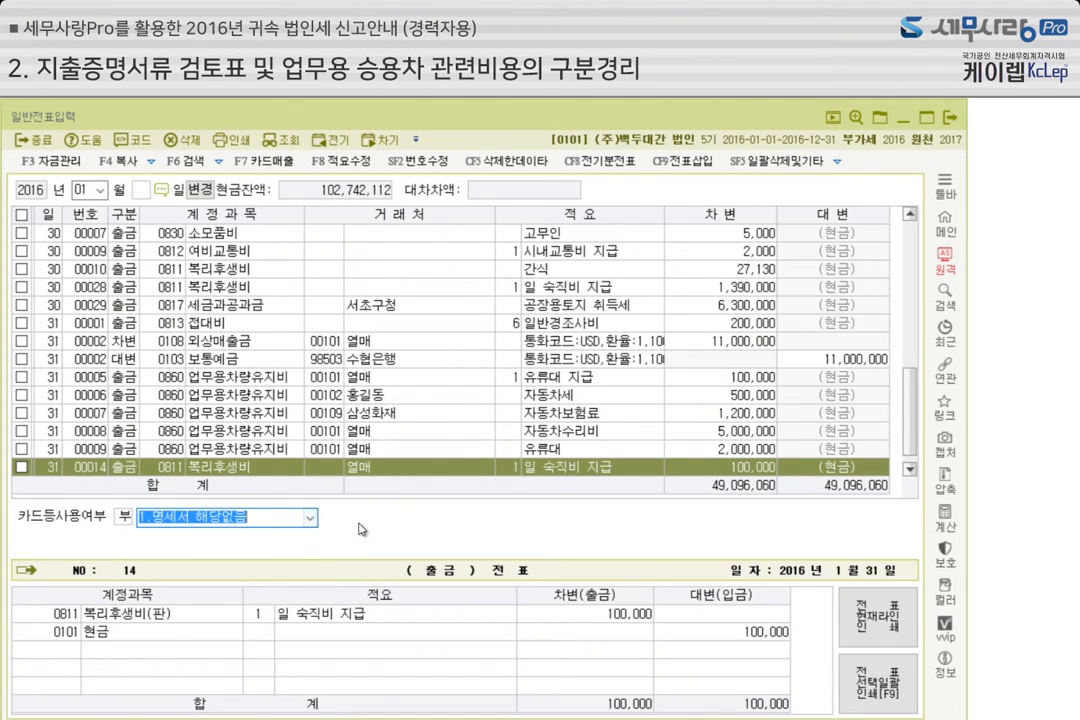
Delete the 100,000 복리후생비 voucher dated the 31st and close 일반전표입력
left_click(21, 466)
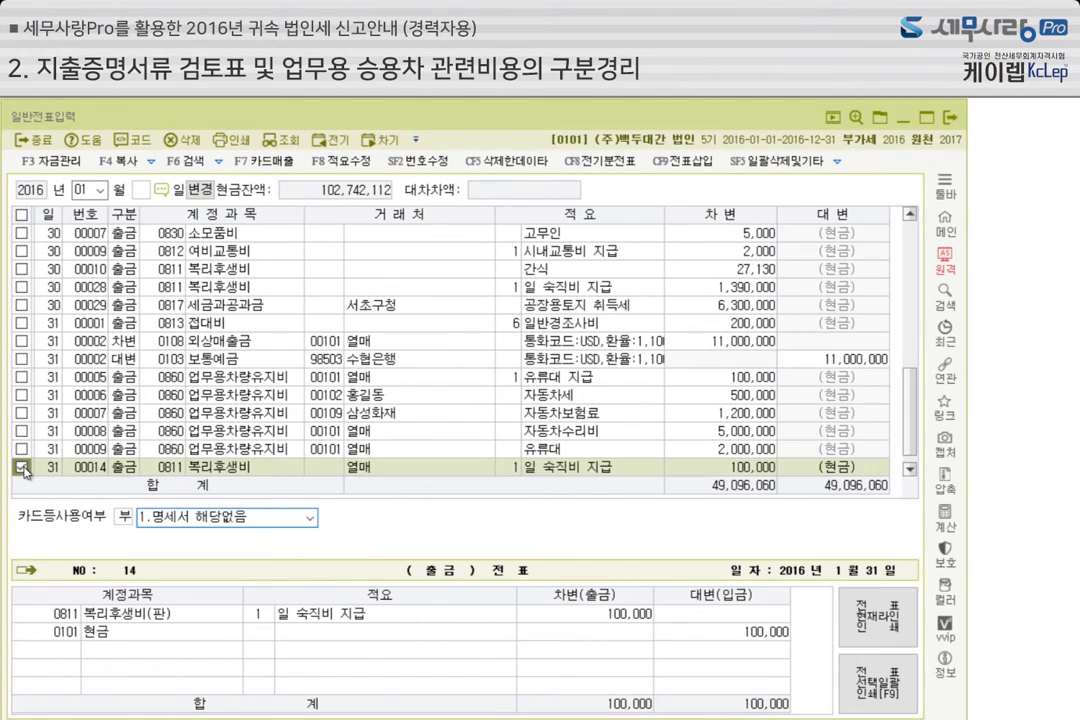
left_click(190, 143)
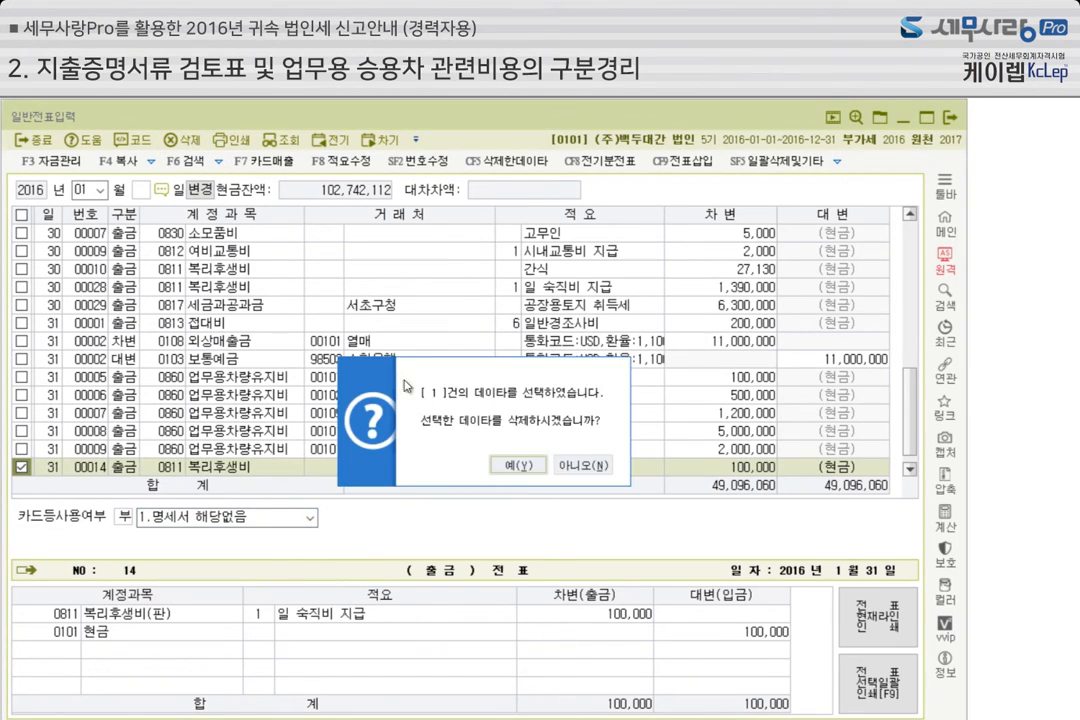
left_click(512, 465)
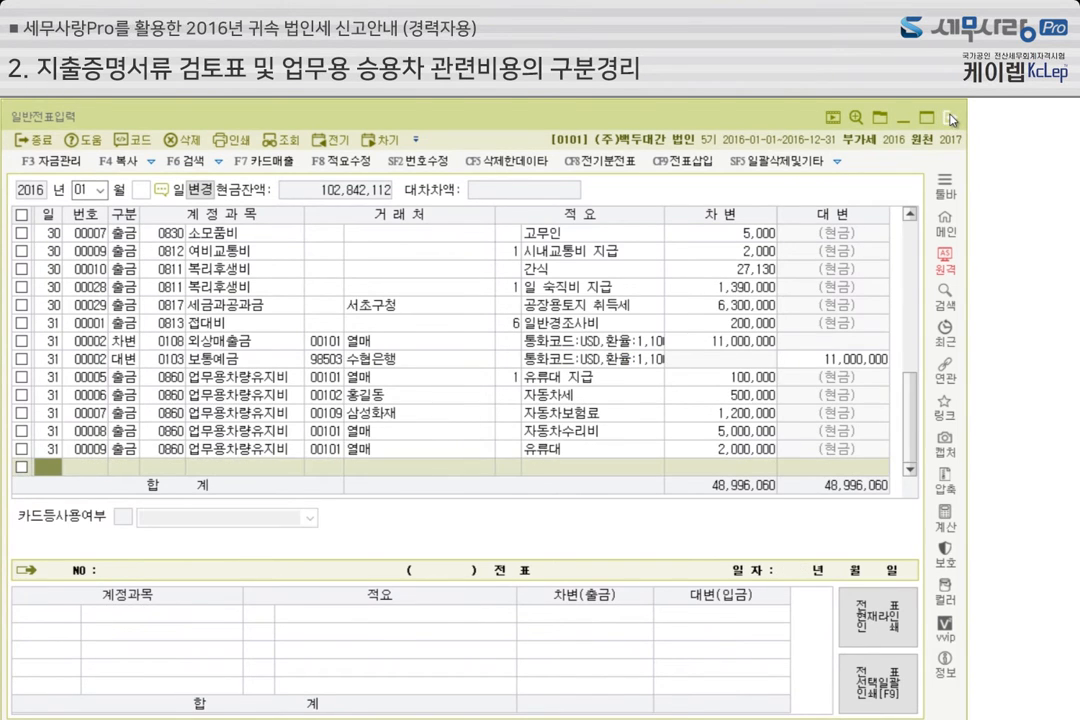
left_click(947, 121)
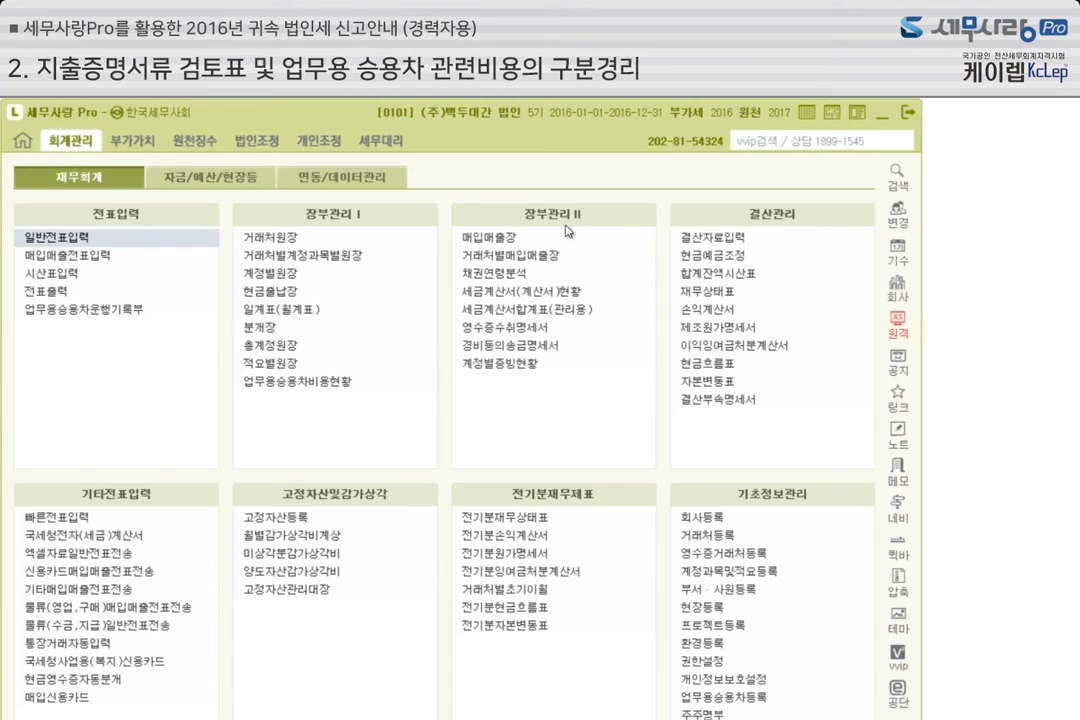
Review the transactions and the 미사용내역등 section of 영수증수취명세서, and close the statement
left_click(540, 330)
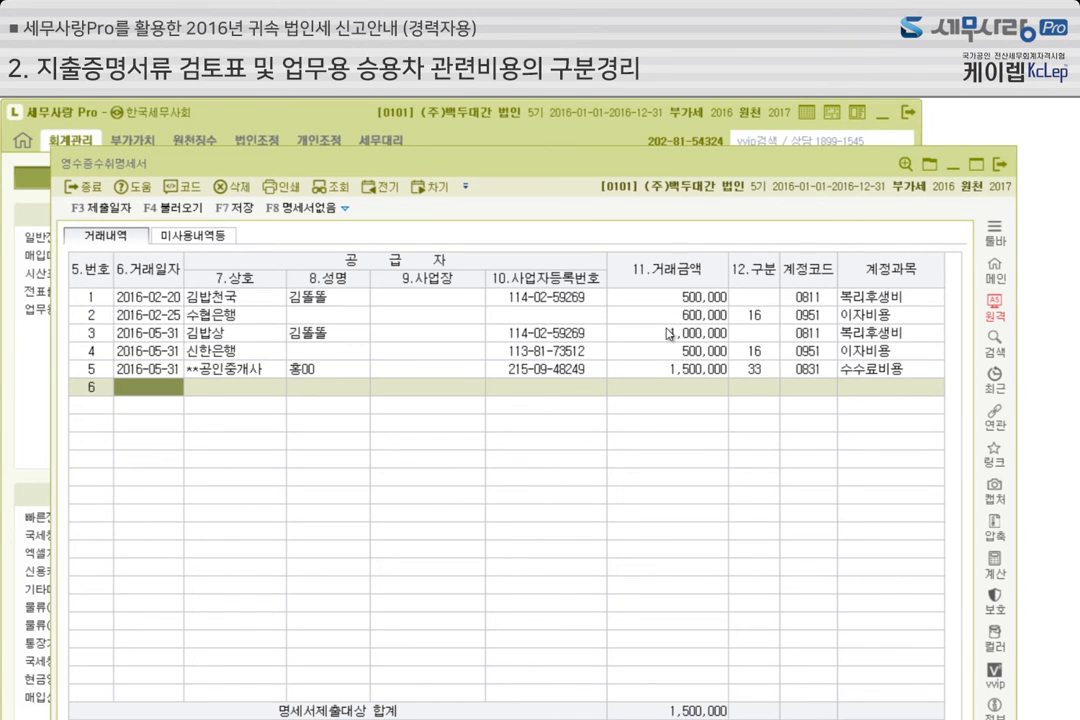
left_click(190, 236)
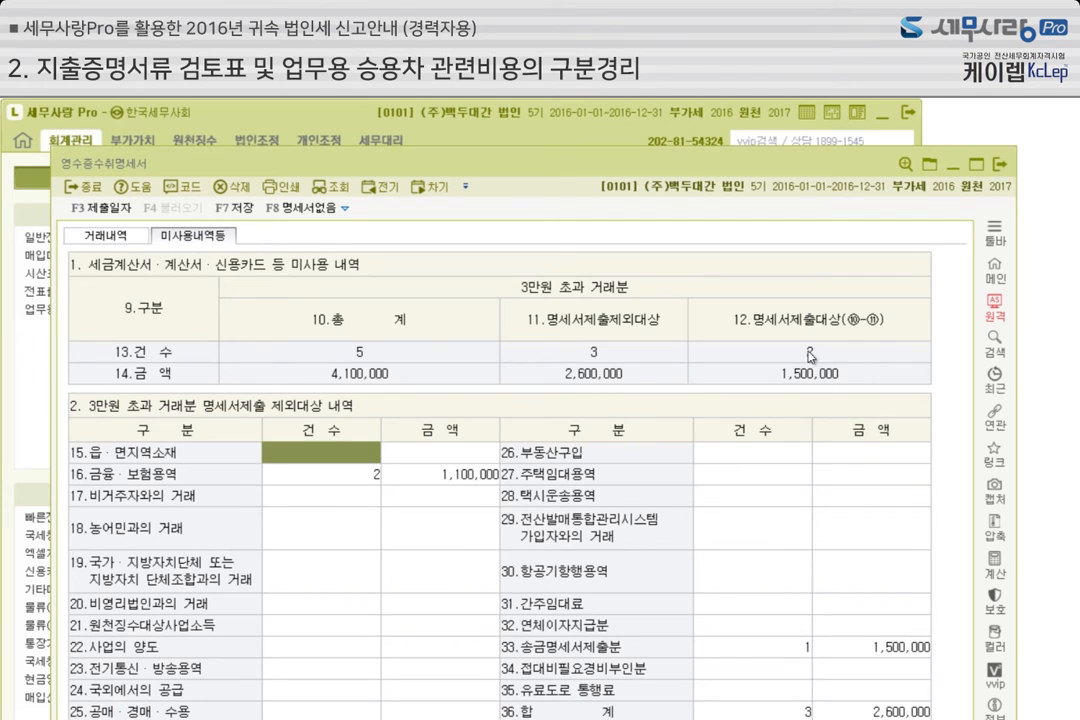
left_click(1001, 165)
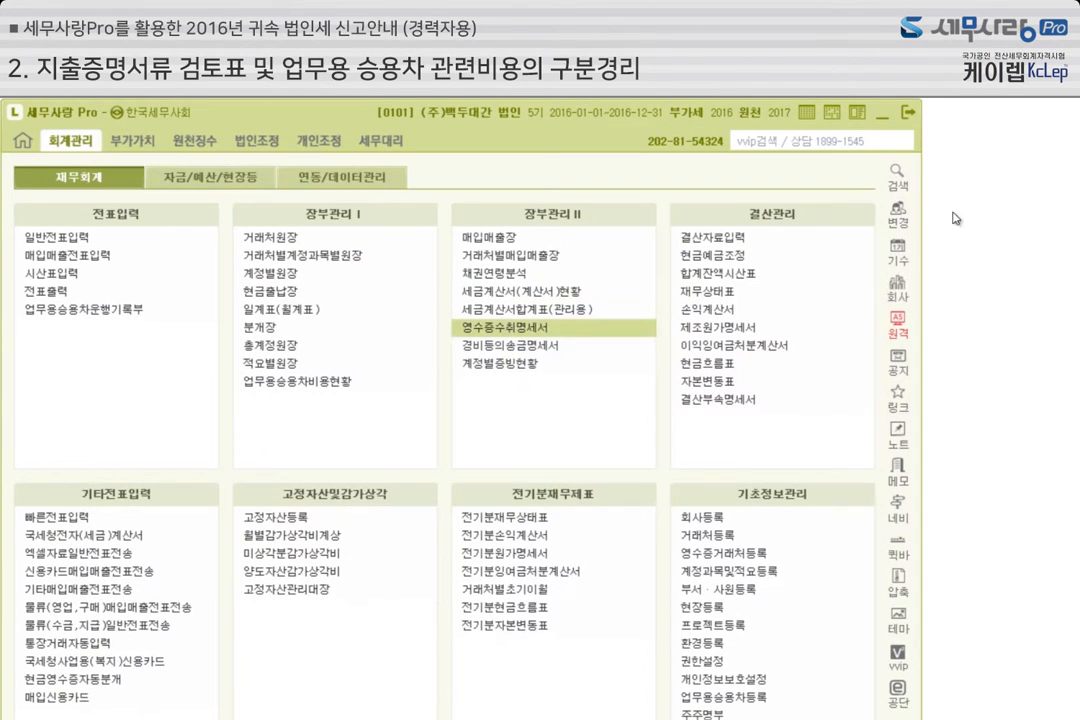
Review the remittance entry and its transaction description in 경비등의송금명세서, and close the statement
left_click(552, 346)
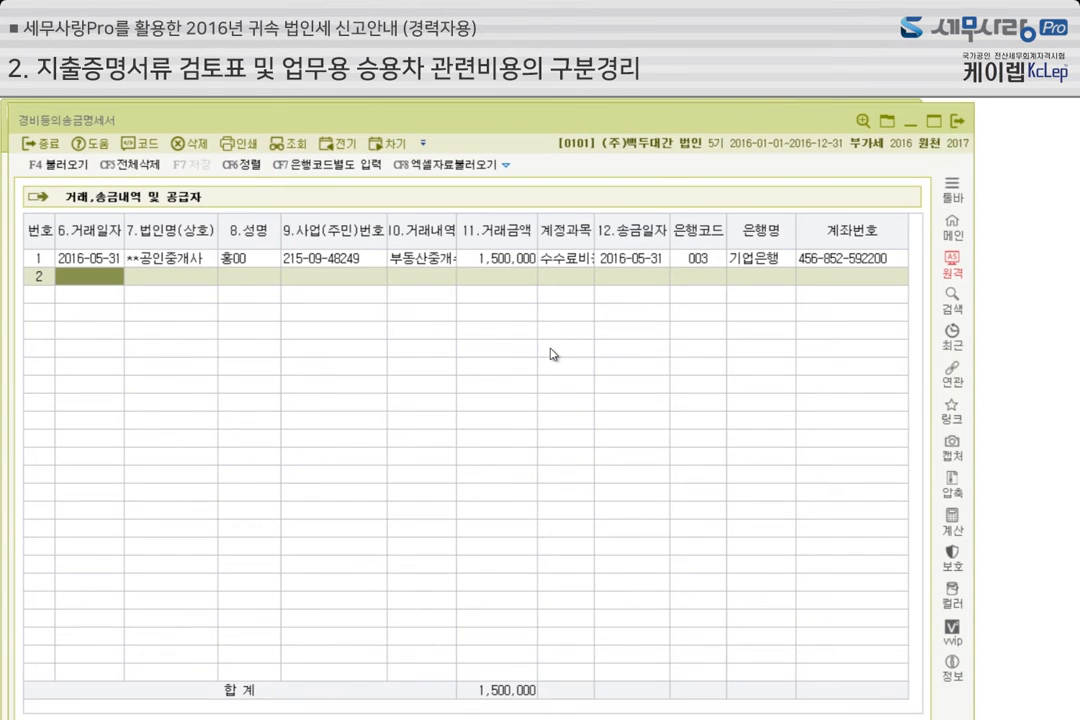
left_click(435, 262)
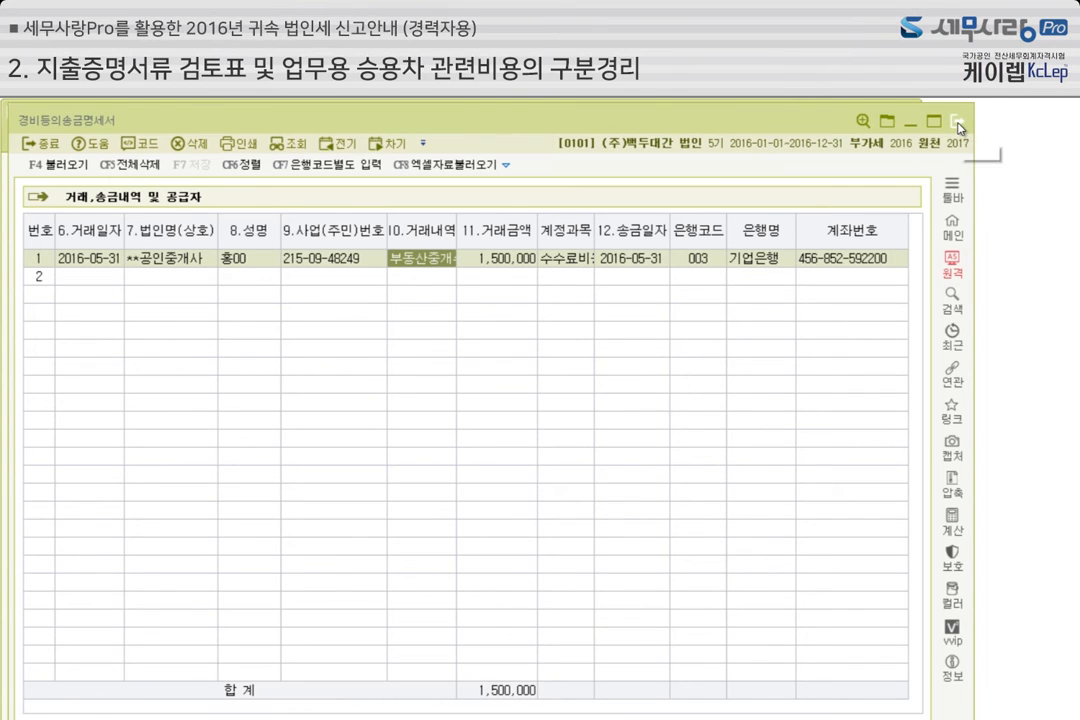
key("Escape")
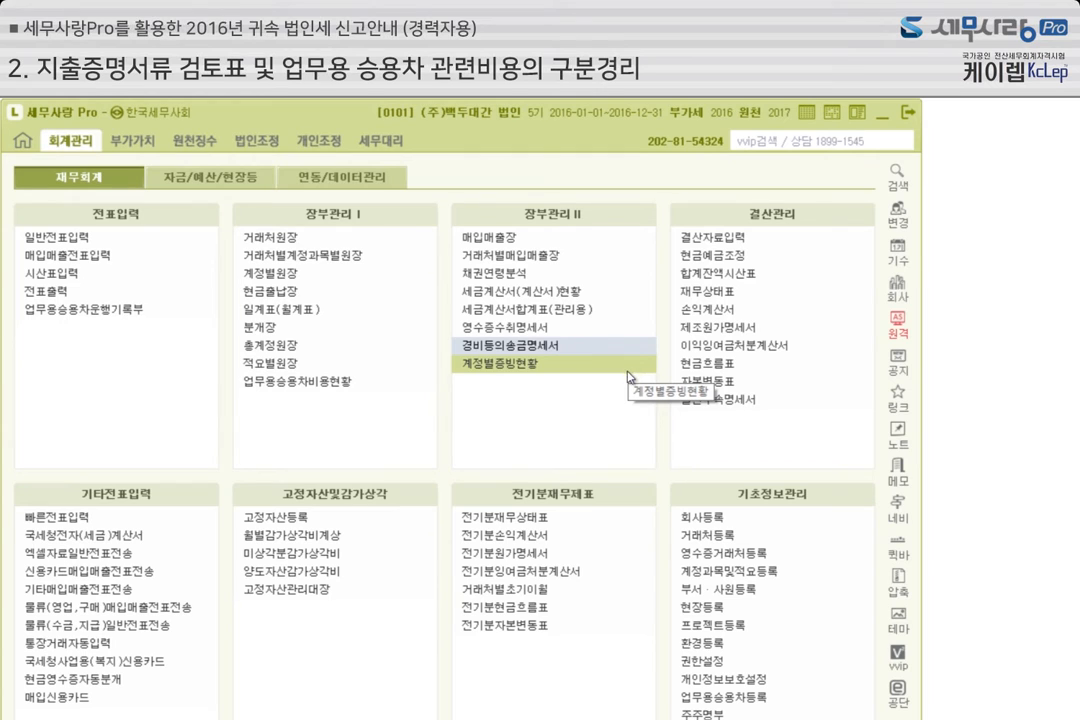
Open 지출증빙서류검토표 under corporate tax adjustment and reload it from the standard financial statements, replacing the saved data
left_click(263, 143)
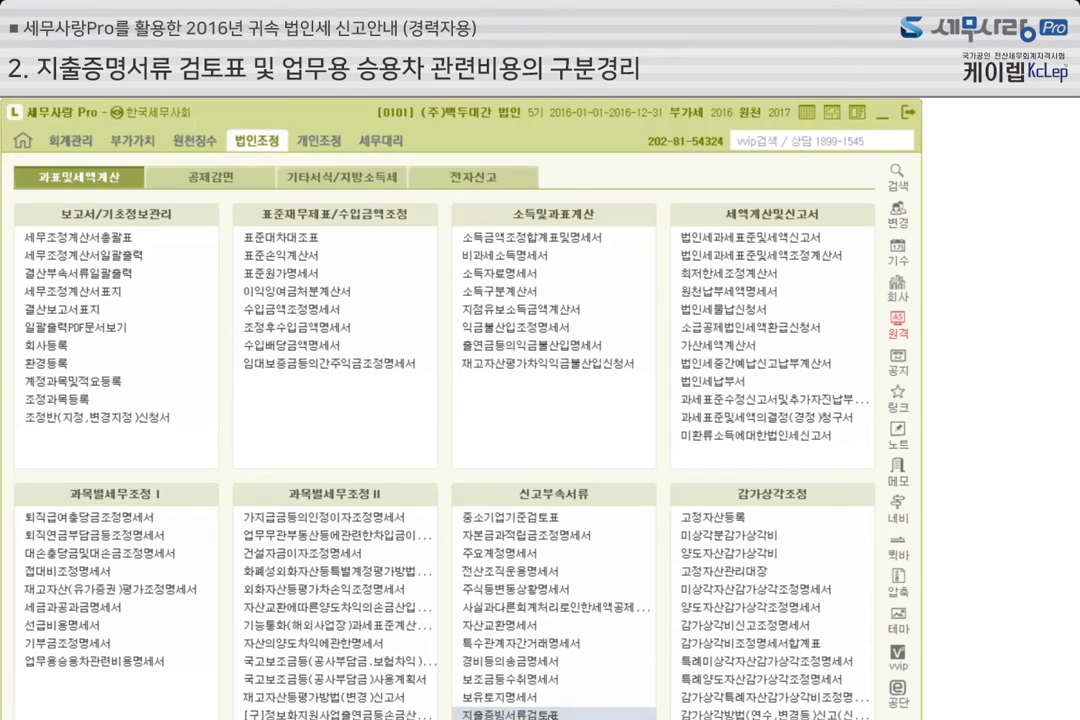
left_click(500, 714)
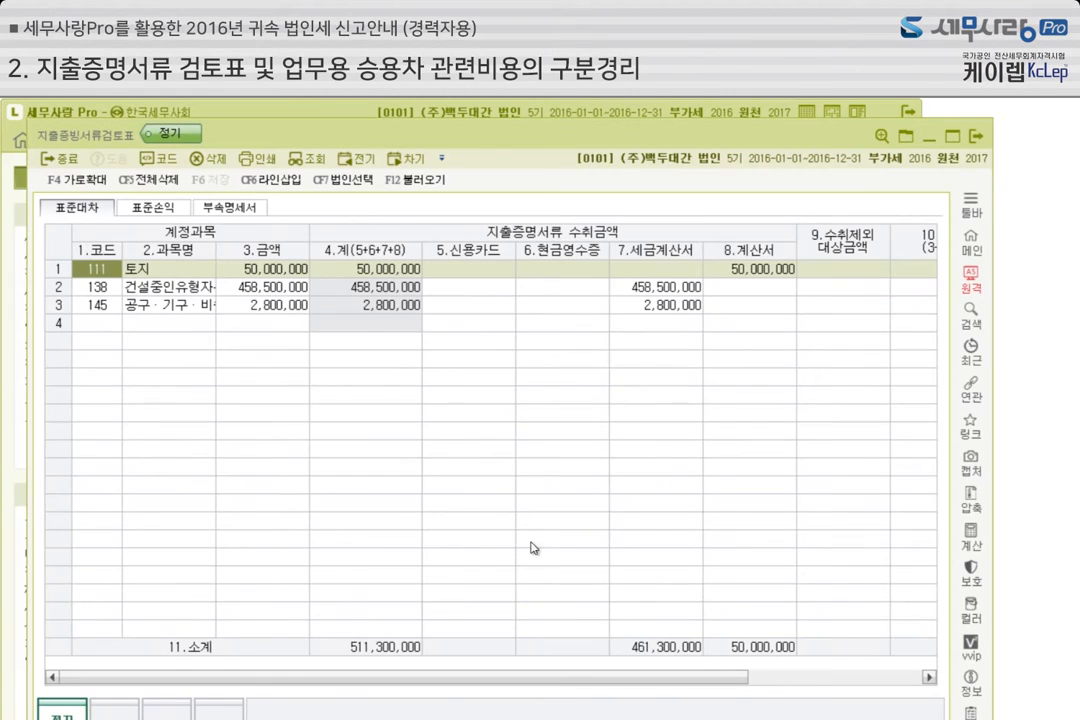
left_click_drag(505, 145, 493, 140)
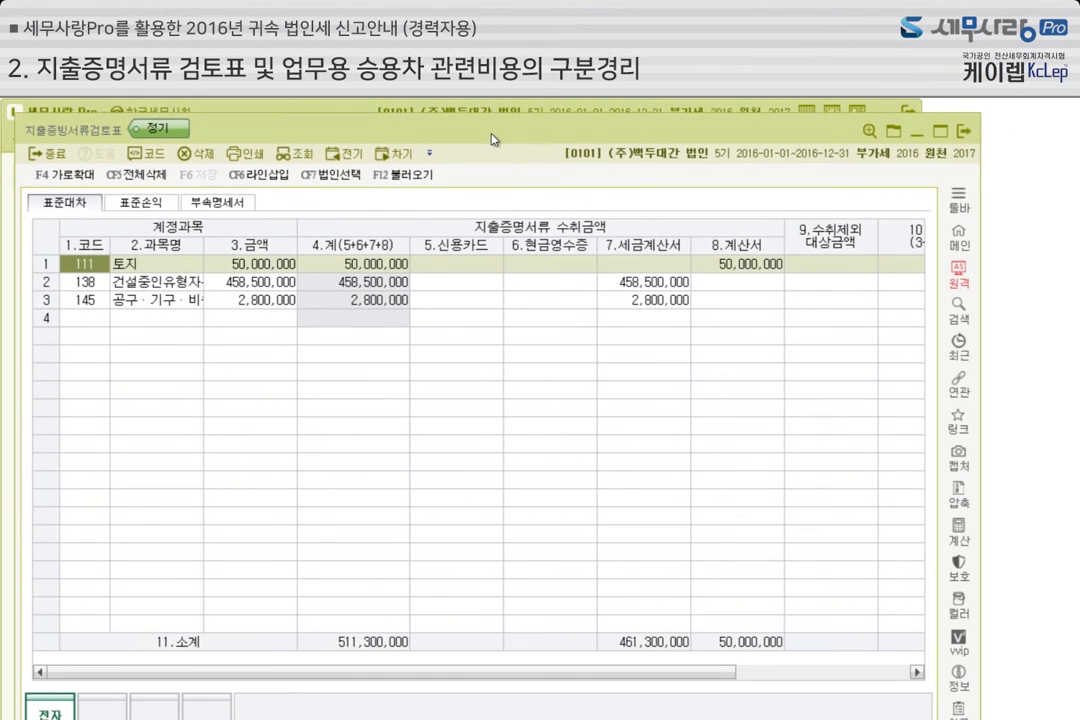
left_click(438, 180)
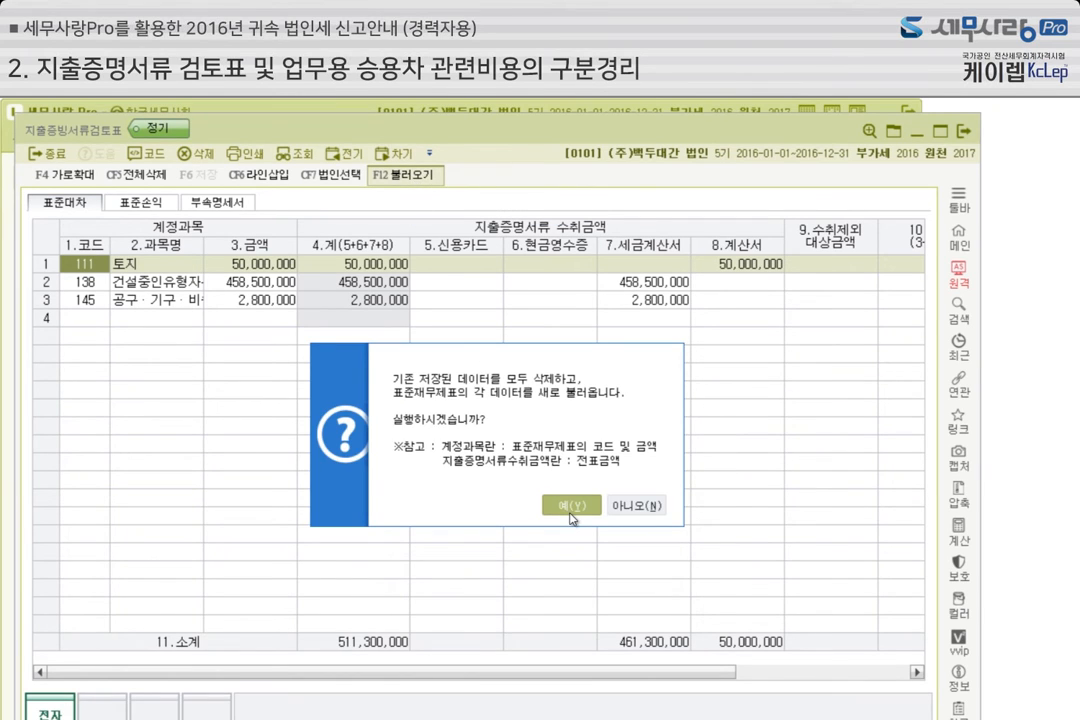
left_click(570, 506)
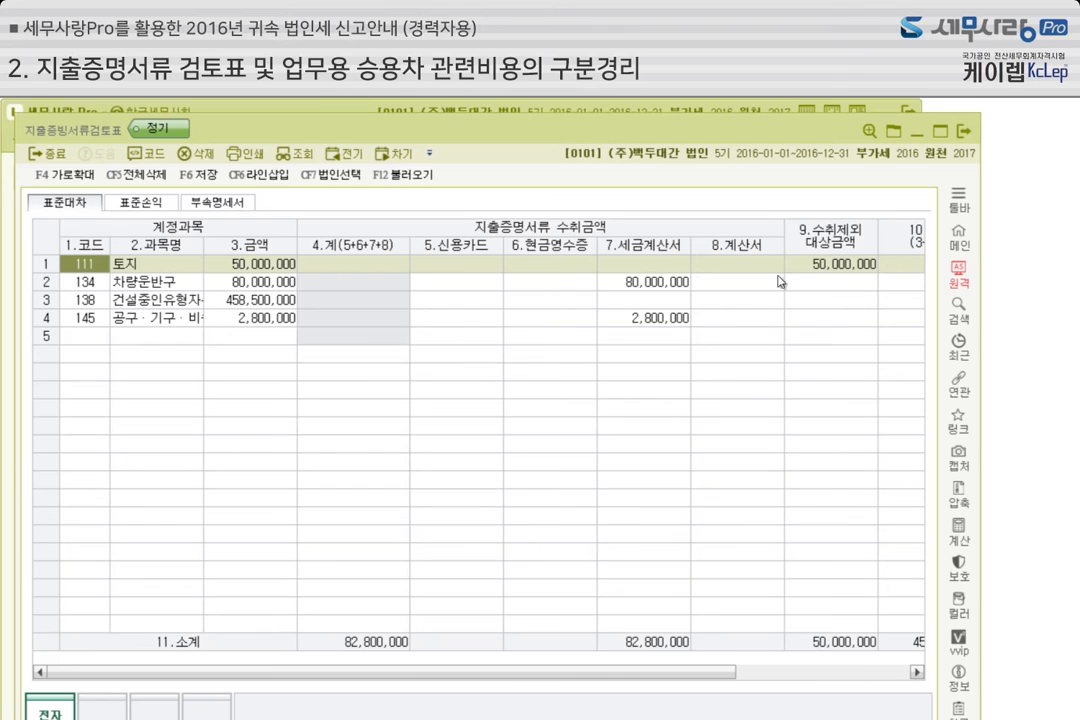
Check the 차이 column of the 표준대차 section, and close 지출증빙서류검토표 with its reloaded data saved
left_click_drag(720, 676, 900, 676)
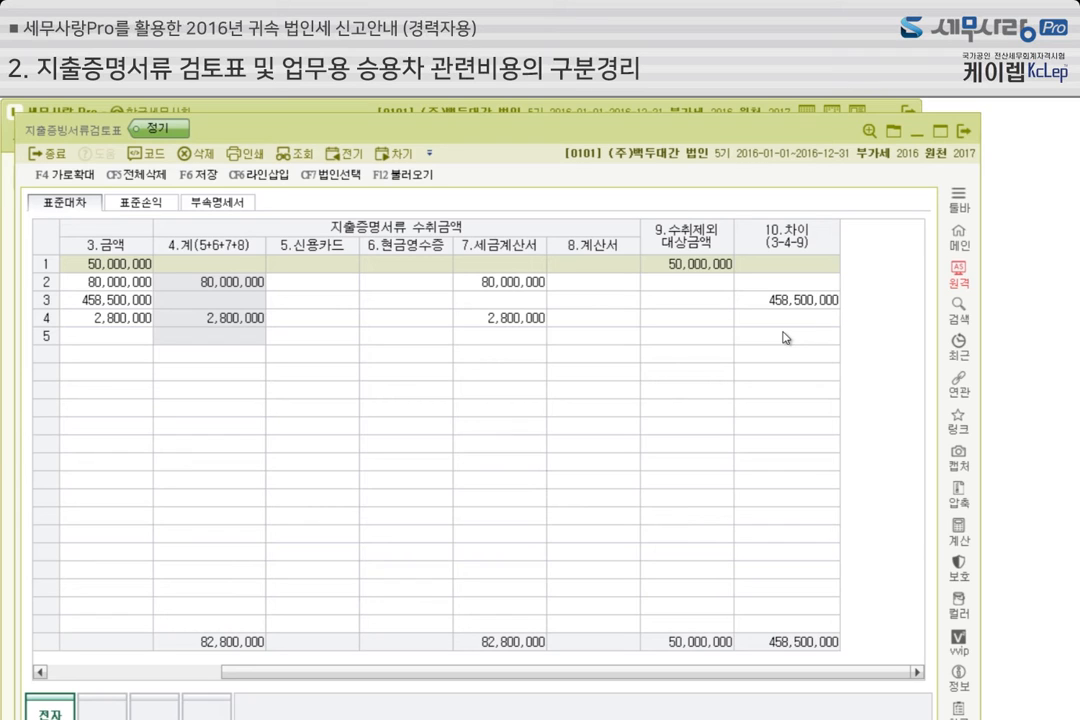
left_click(964, 131)
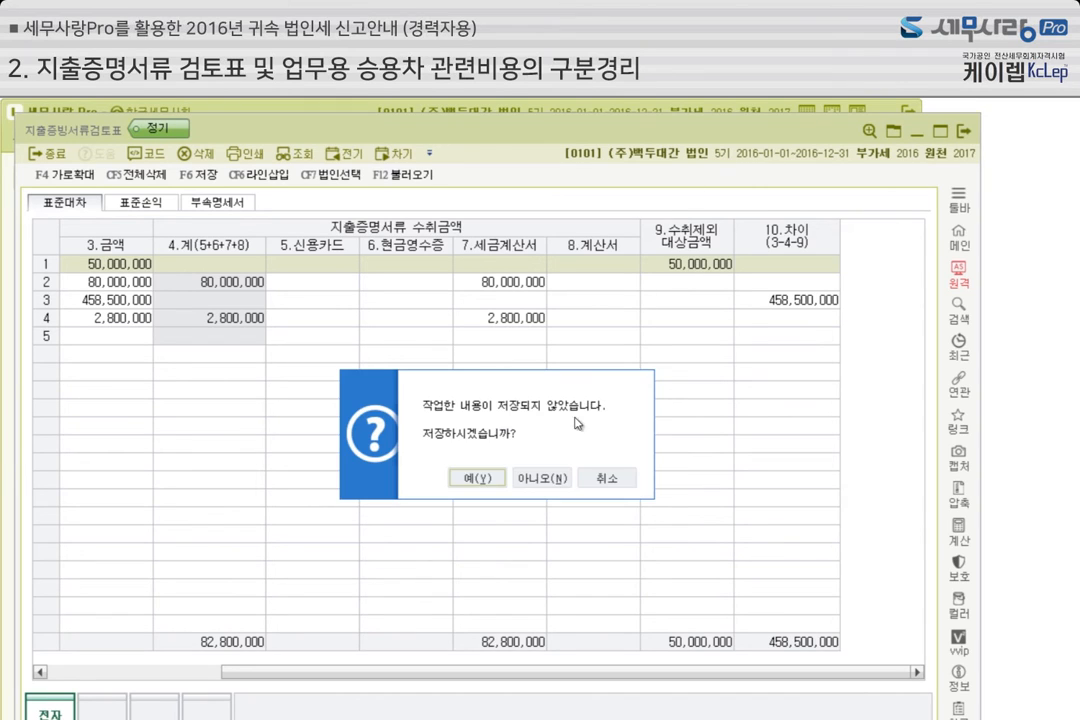
left_click(478, 478)
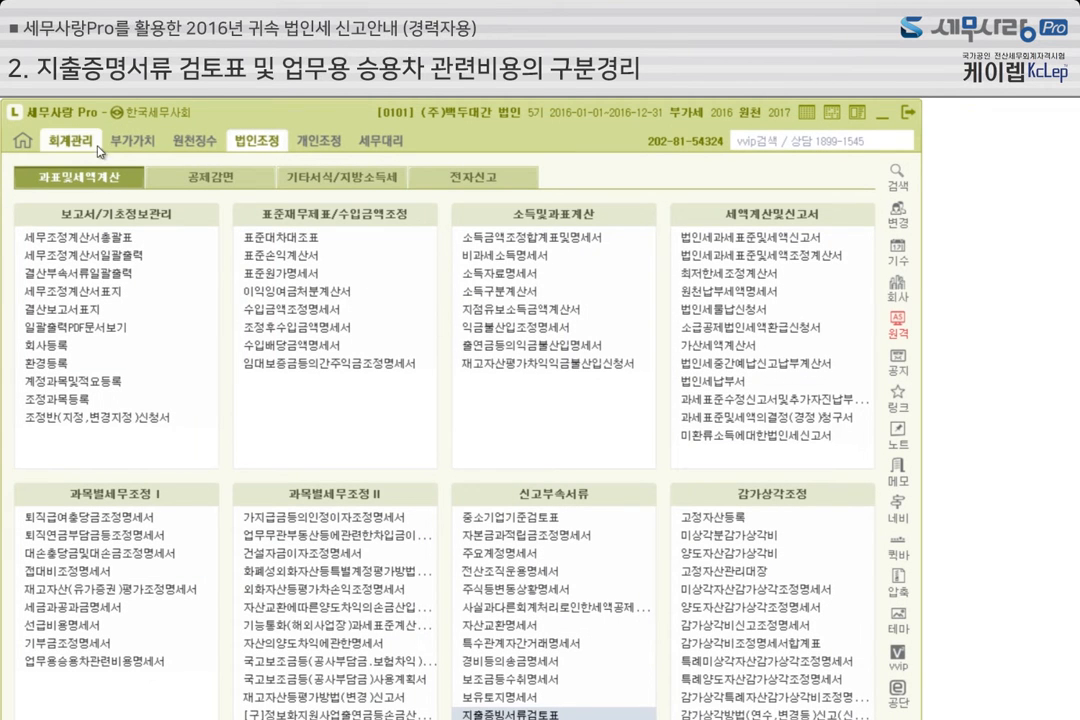
Open 계정과목및적요등록 in accounting management and bring up the 업무용승용차 관련계정 bulk-setting dialog
left_click(98, 148)
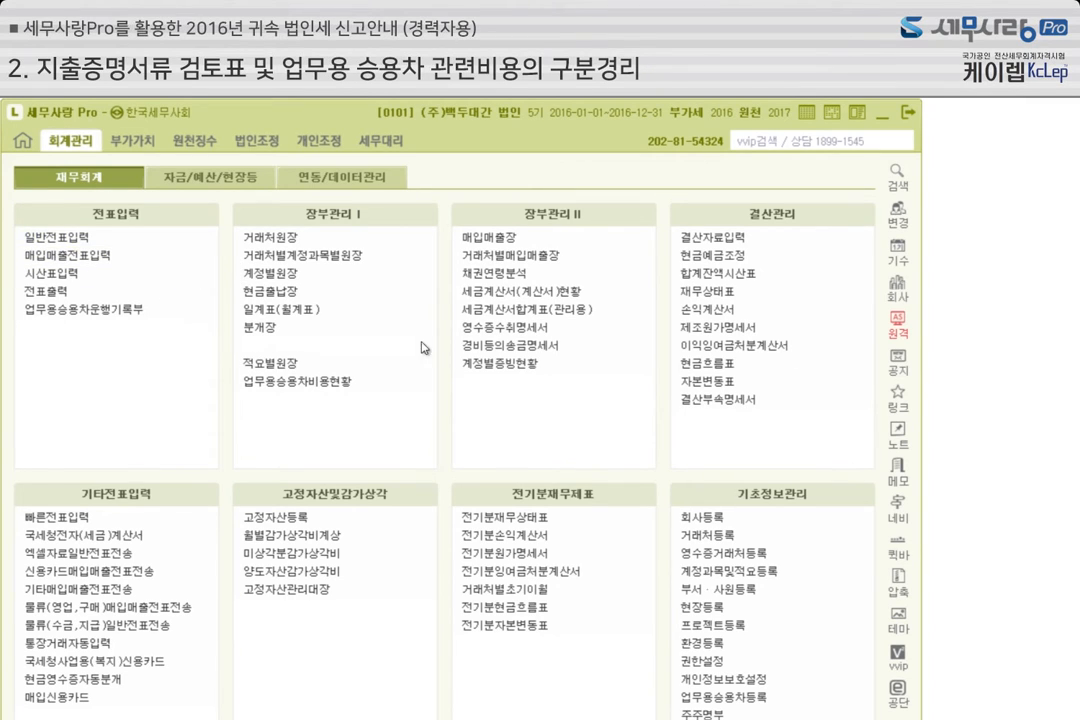
left_click(757, 580)
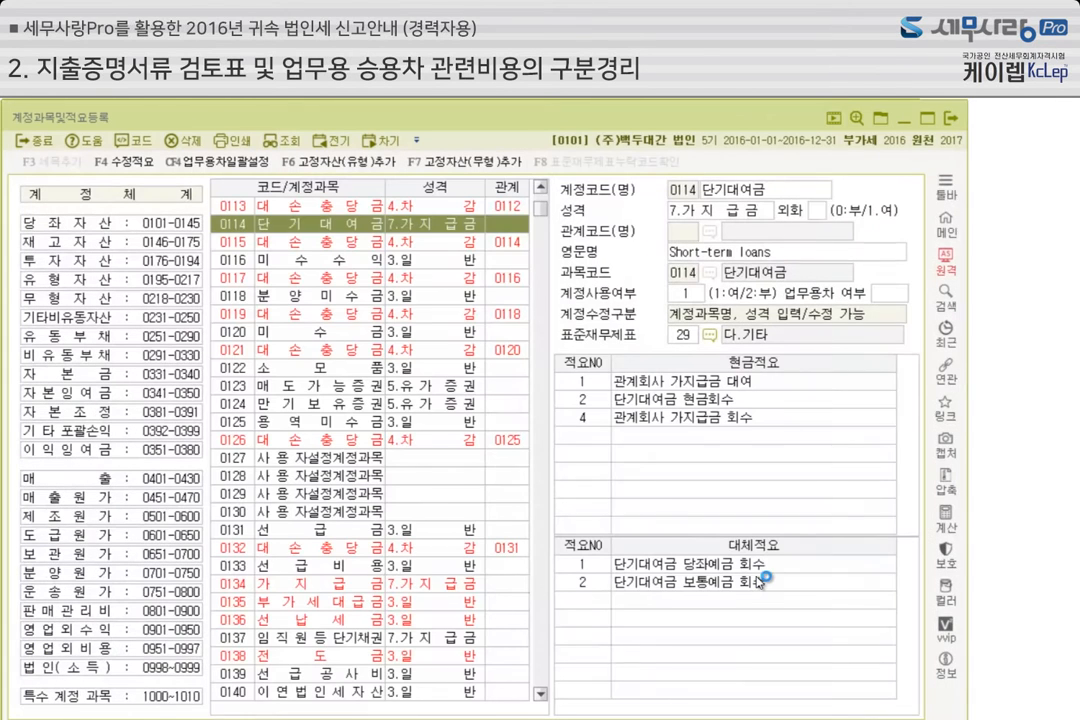
left_click(224, 162)
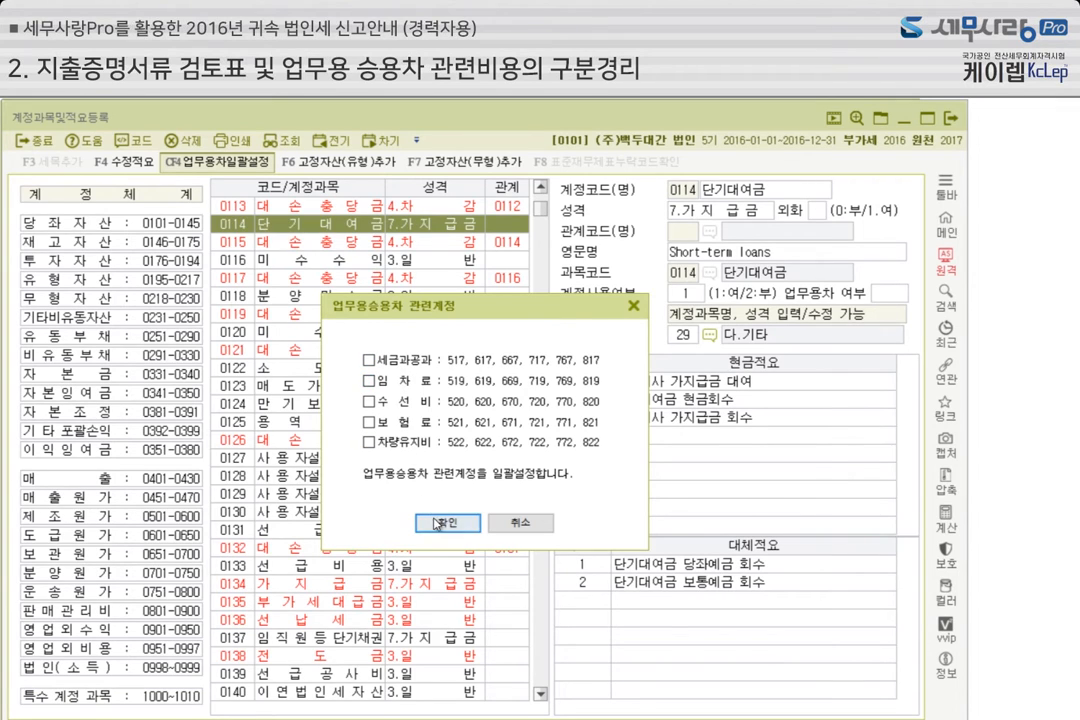
Bulk-set 차량유지비, 보험료, 수선비, 임차료 and 세금과공과 as business-car related accounts, and close the account registration
left_click(388, 443)
left_click(392, 422)
left_click(398, 401)
left_click(398, 380)
left_click(398, 360)
left_click(440, 522)
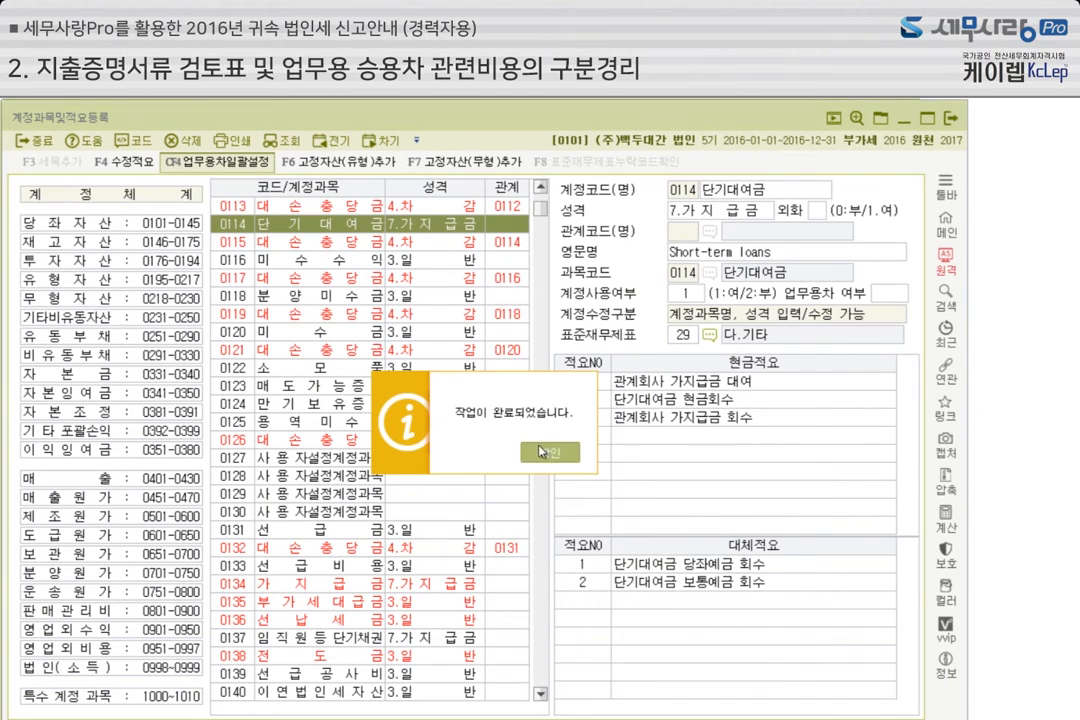
left_click(552, 455)
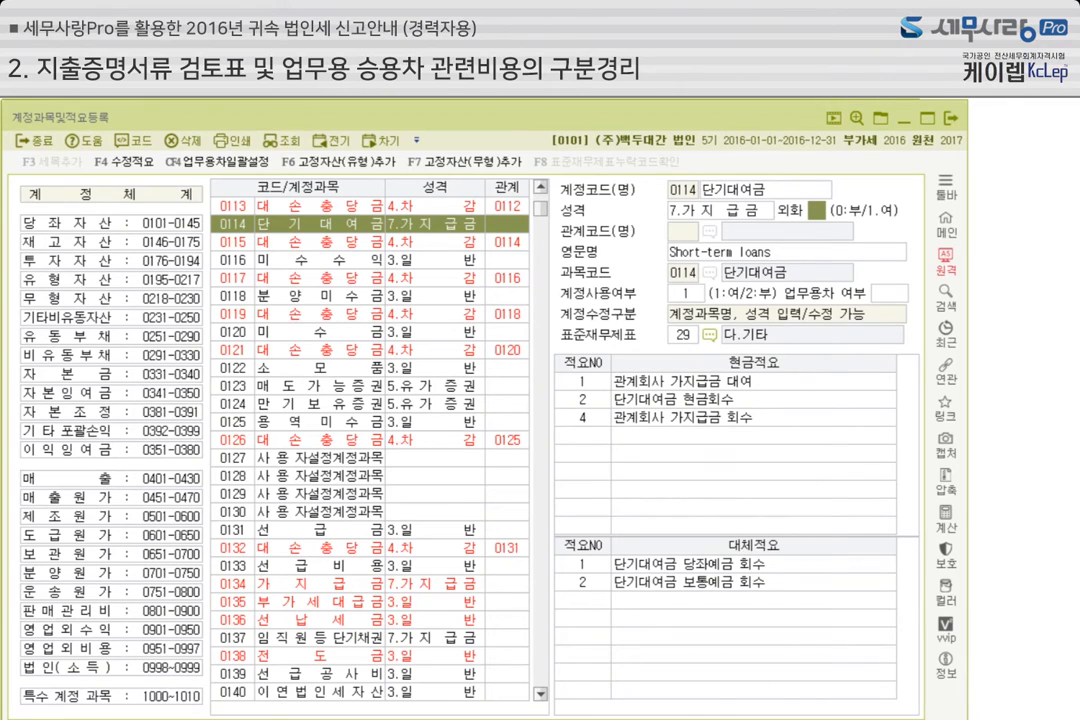
key("Escape")
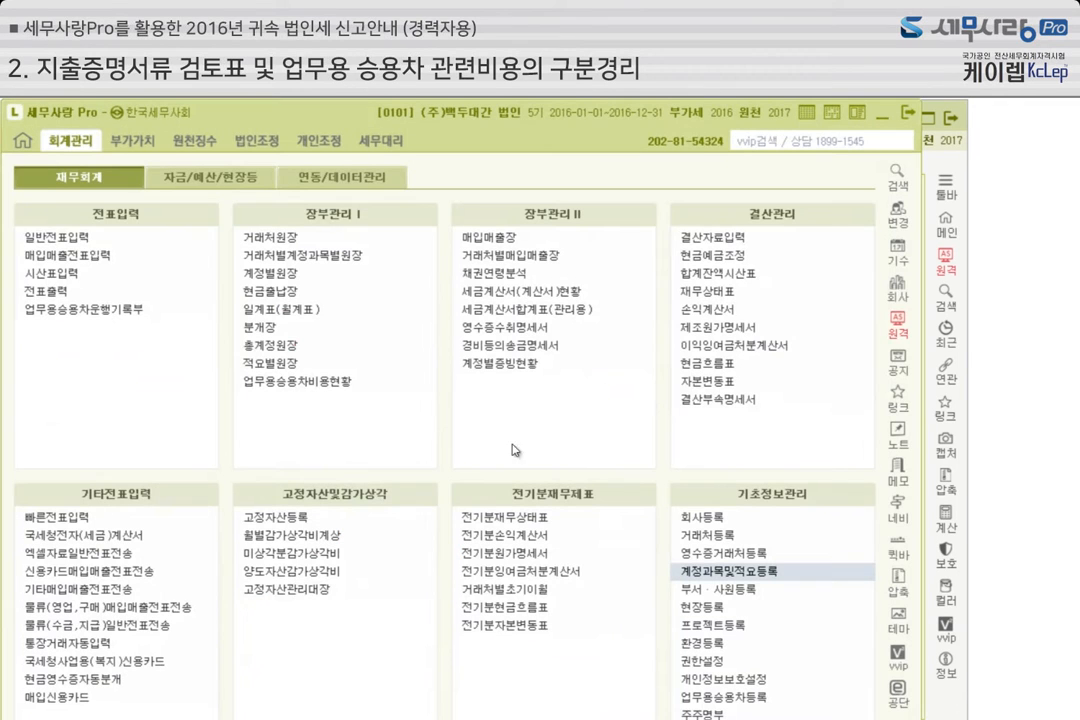
Open 일반전표입력, bring up the vouchers for month 1 and start a new line dated the 31st
left_click(54, 242)
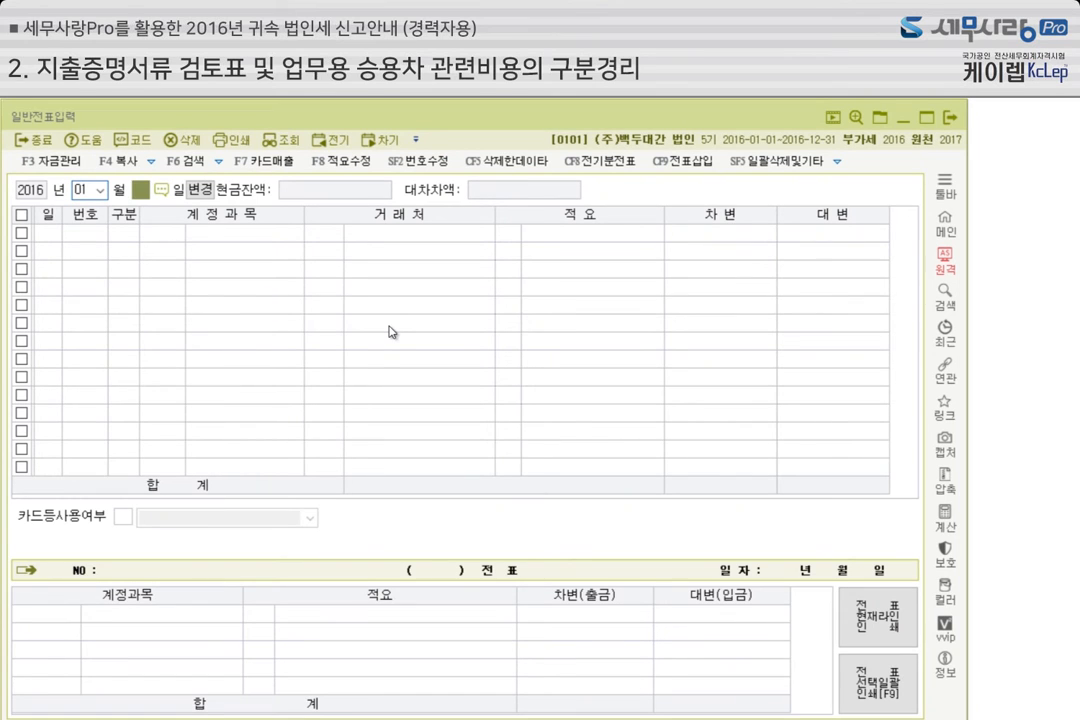
key("Return")
Enter a 출금 voucher on the new line for account 0822 차량유지비, vendor 열매, description 유류대 and amount 1,000,000
key("Return")
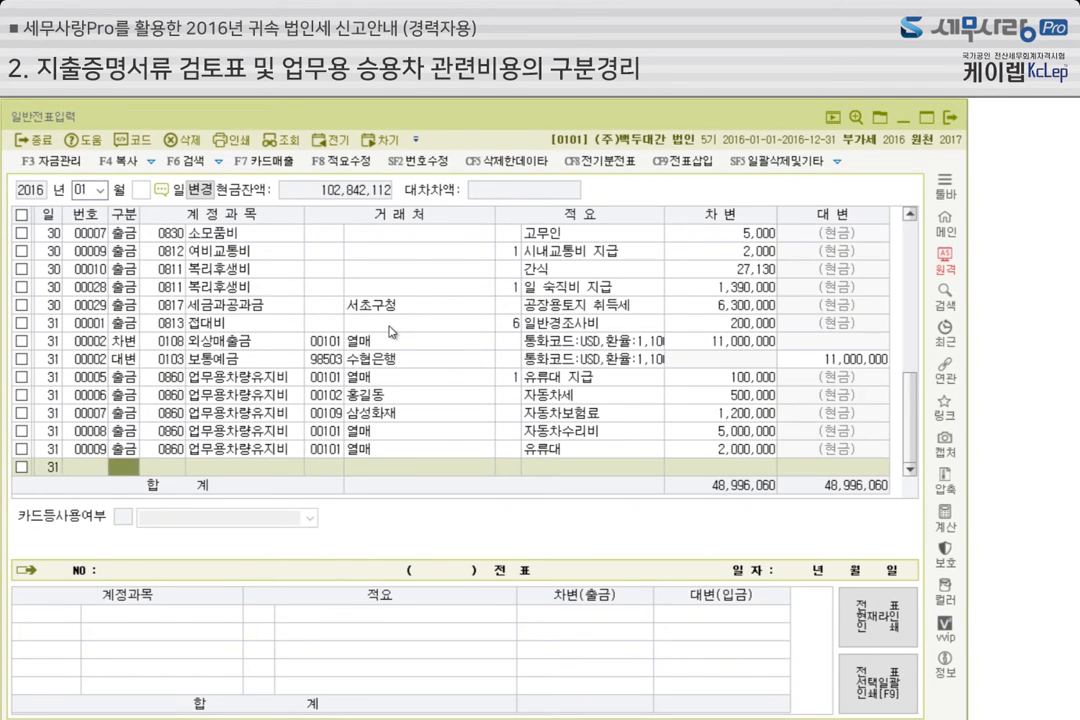
type("1")
key("Return")
type("822")
key("Return")
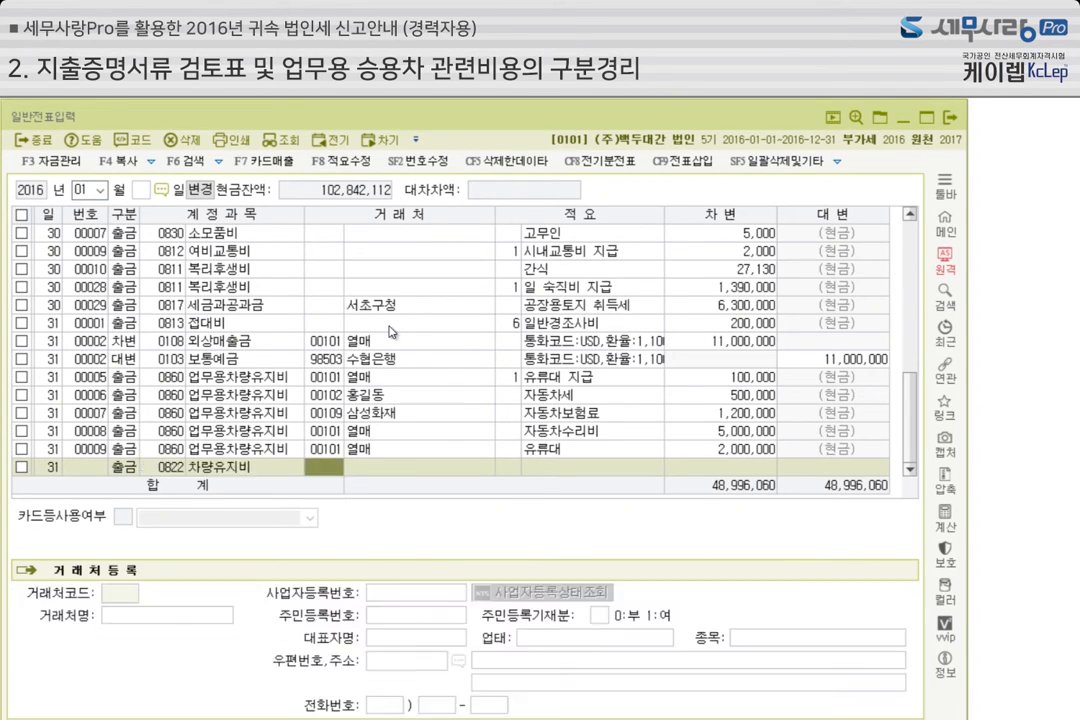
key("Return")
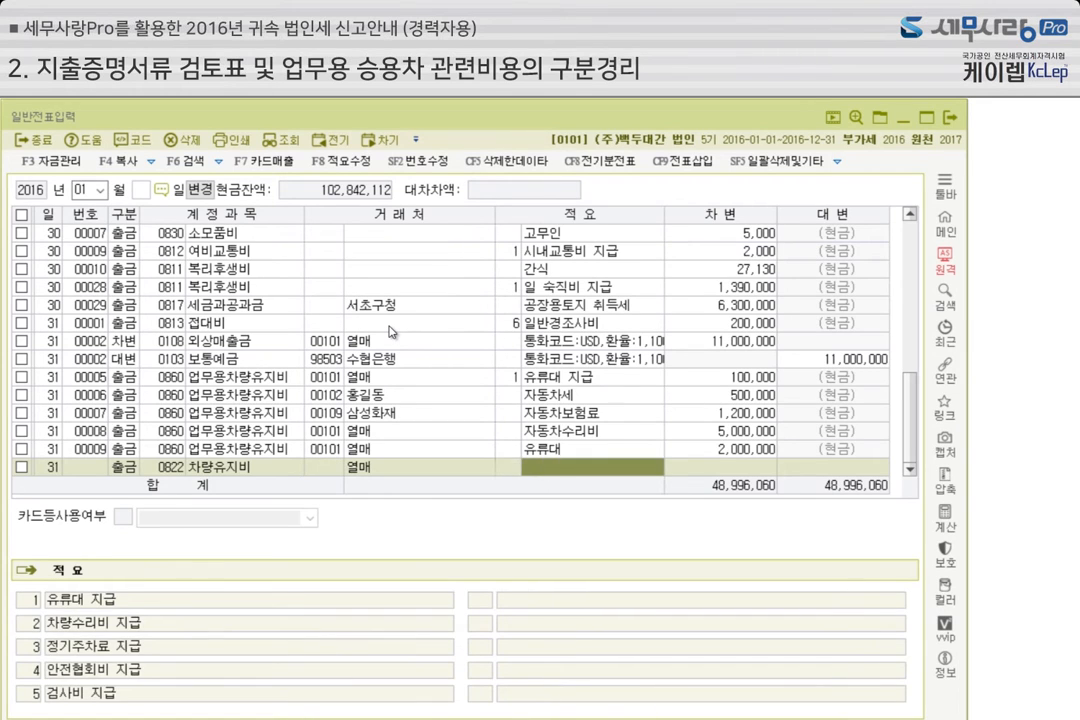
key("Return")
type("1++")
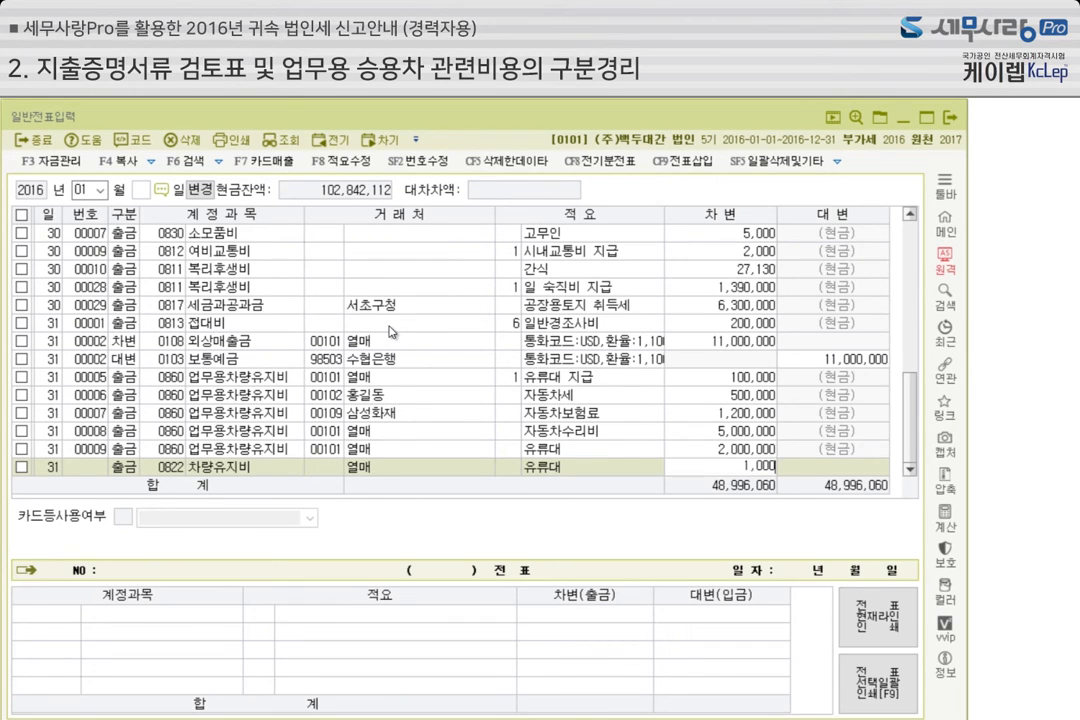
key("Return")
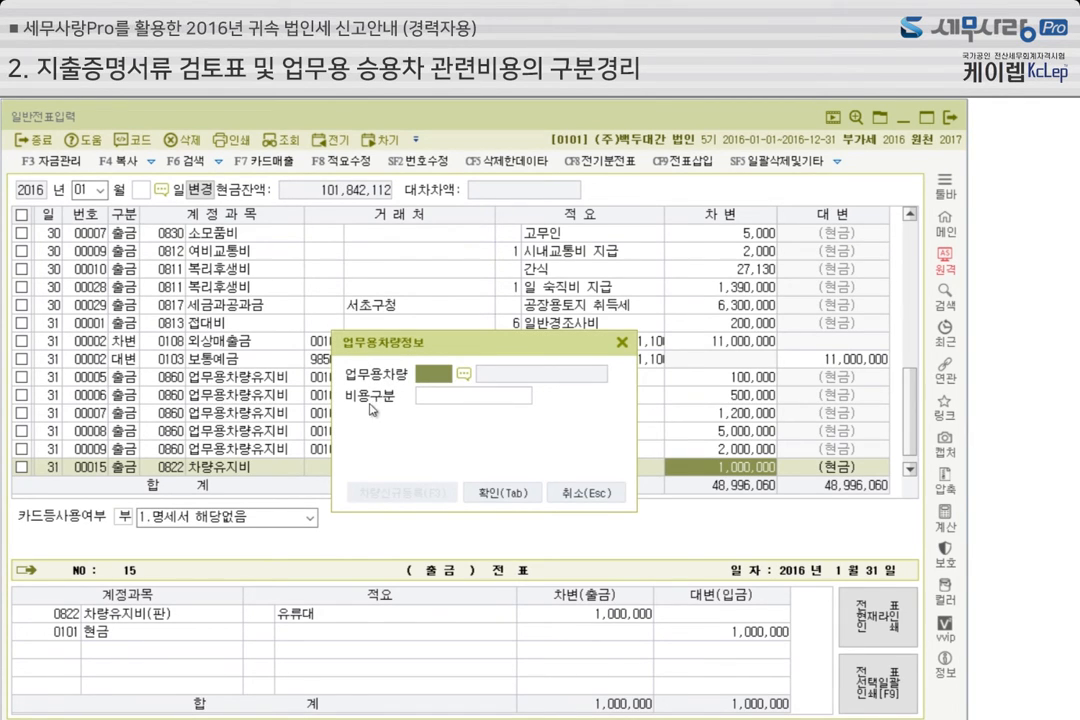
Assign the voucher to business car 0003 (33라3333) with 비용구분 1.유류비 and confirm the 업무용차량정보
left_click(466, 375)
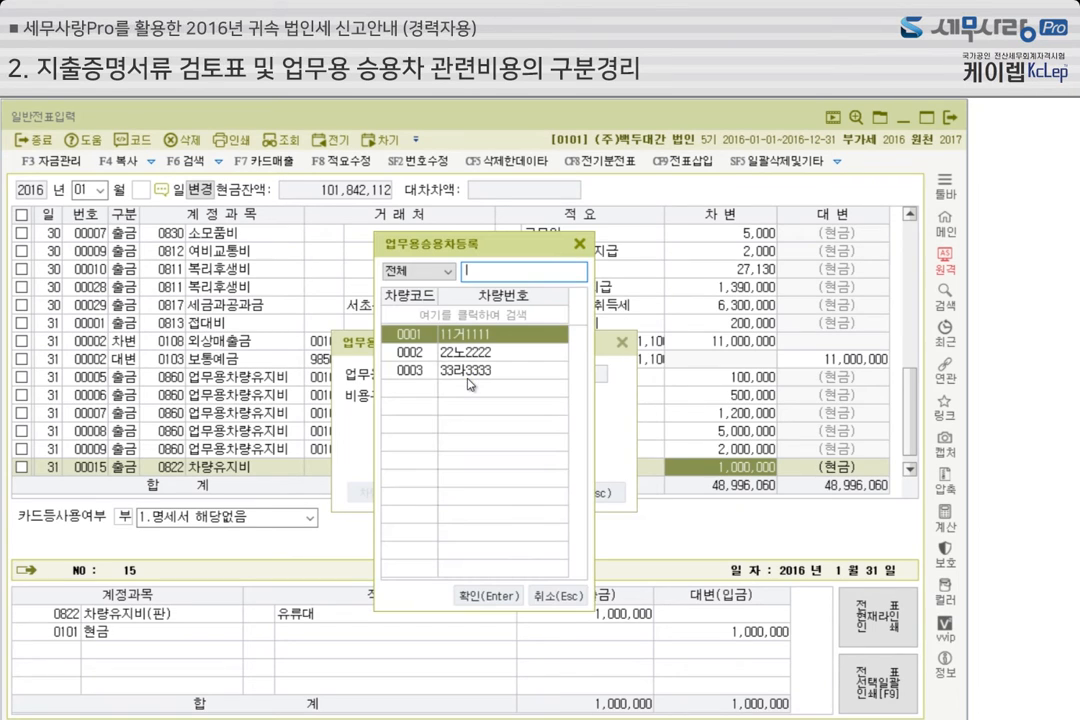
left_click(412, 370)
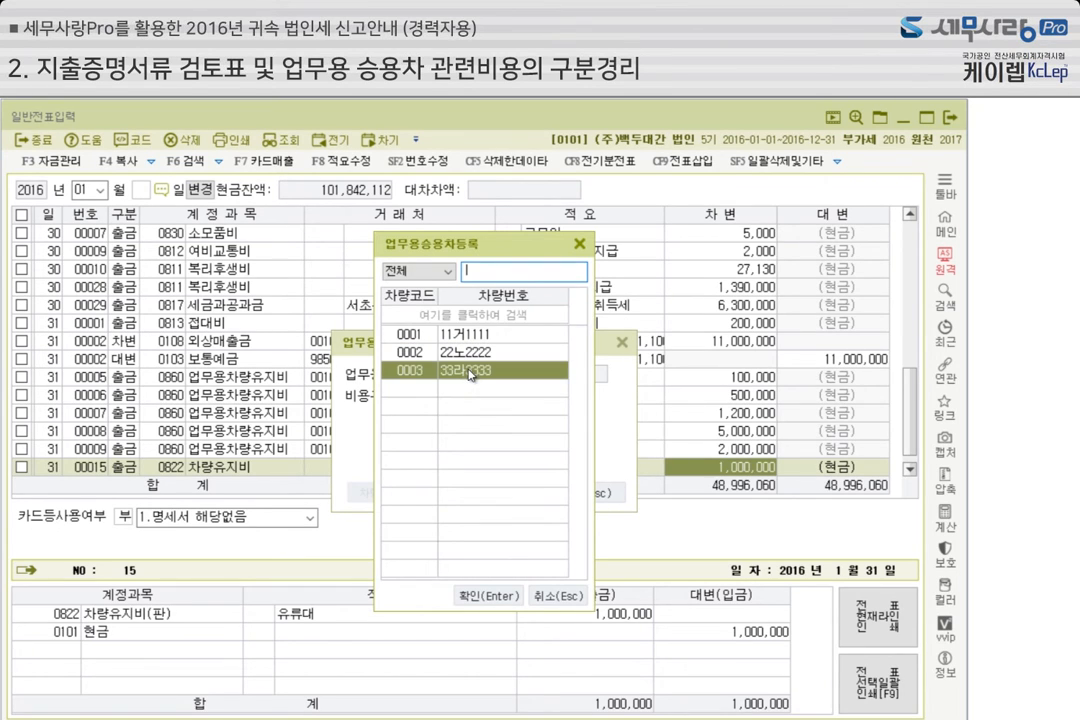
left_click(490, 596)
left_click(564, 398)
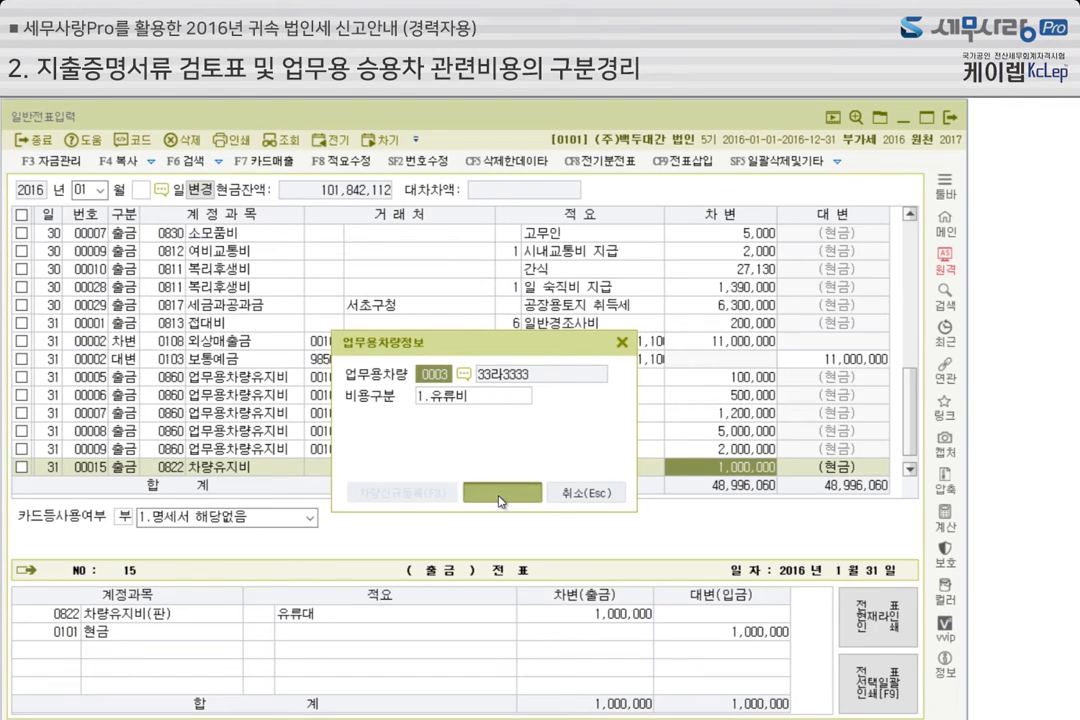
left_click(502, 496)
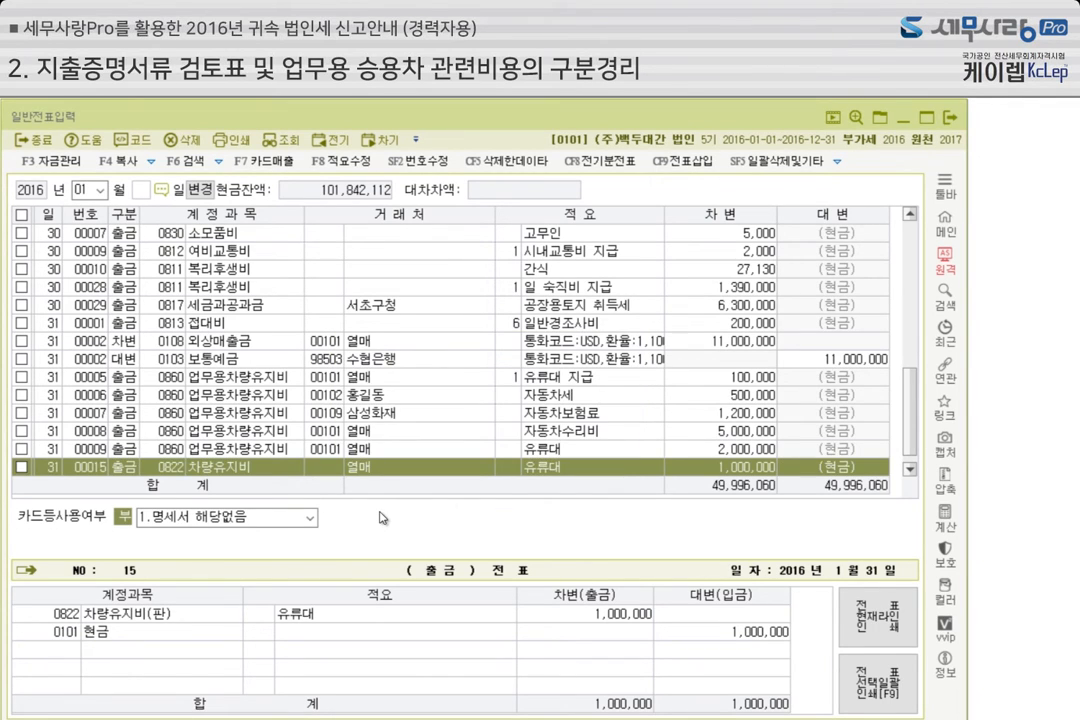
Look up account 860 업무용차량유지비 in 계정과목및적요등록, check its 업무용차 여부 setting, and return to the vouchers
left_click(176, 452)
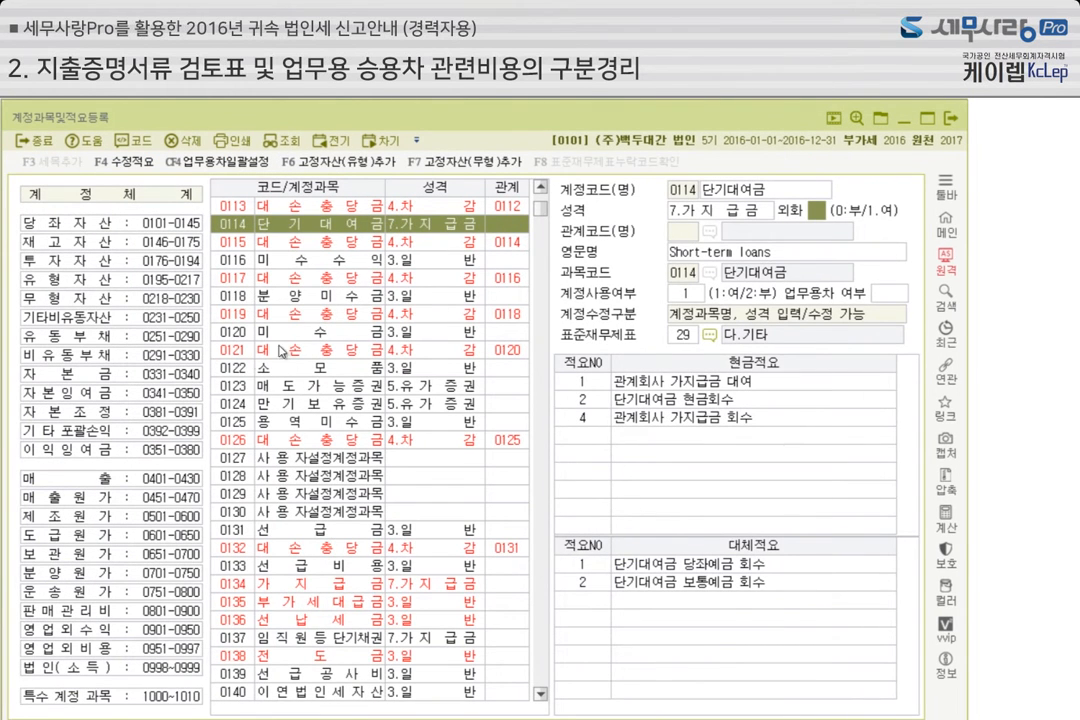
left_click(241, 370)
type("860")
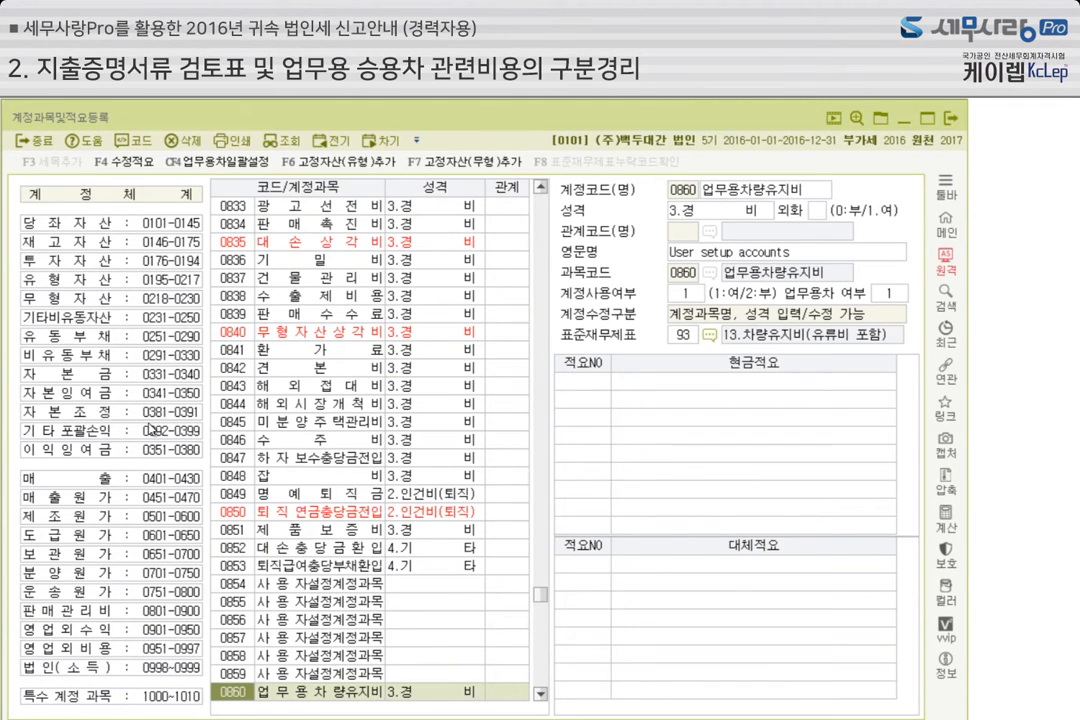
scroll(218, 363, "down", 3)
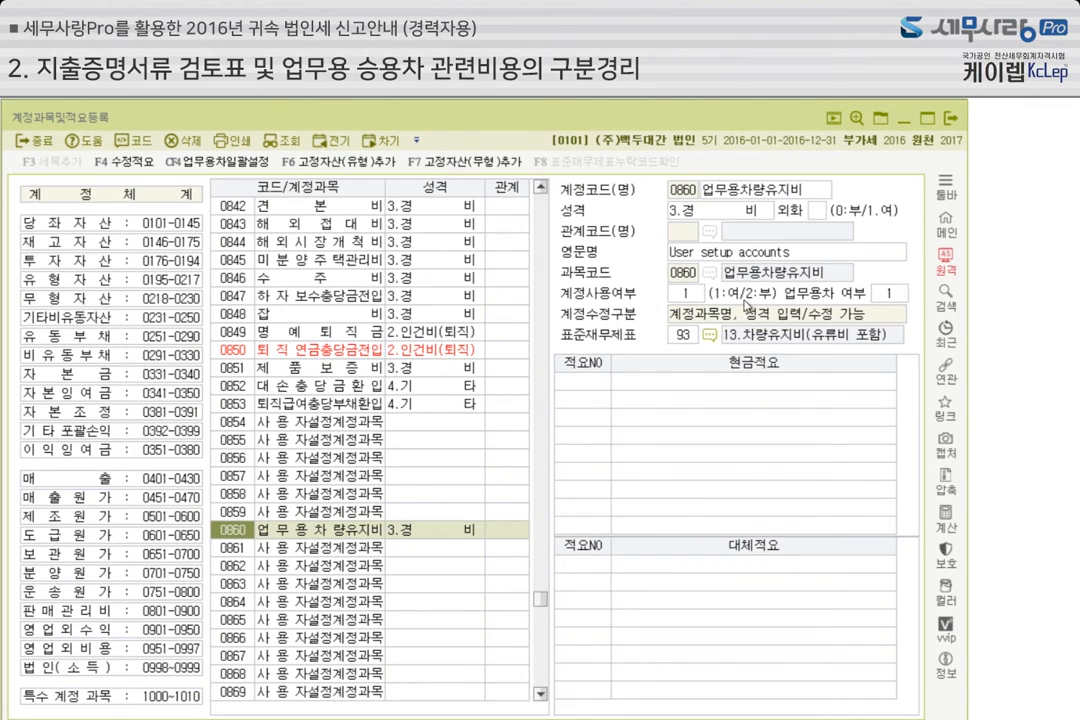
left_click(898, 296)
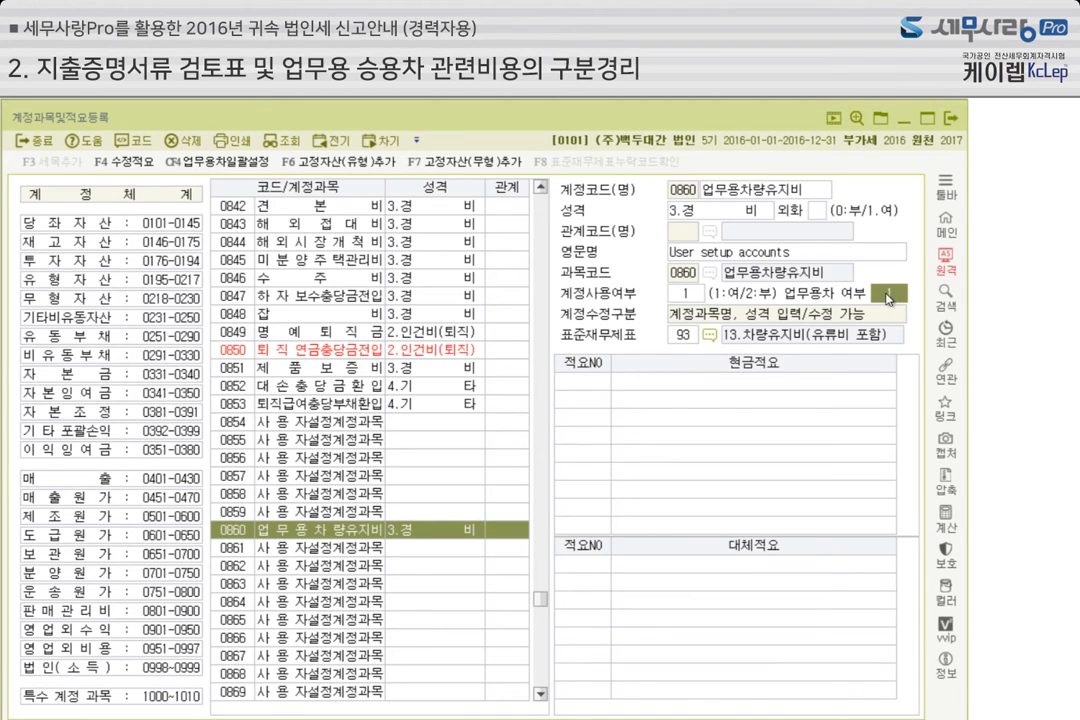
key("Return")
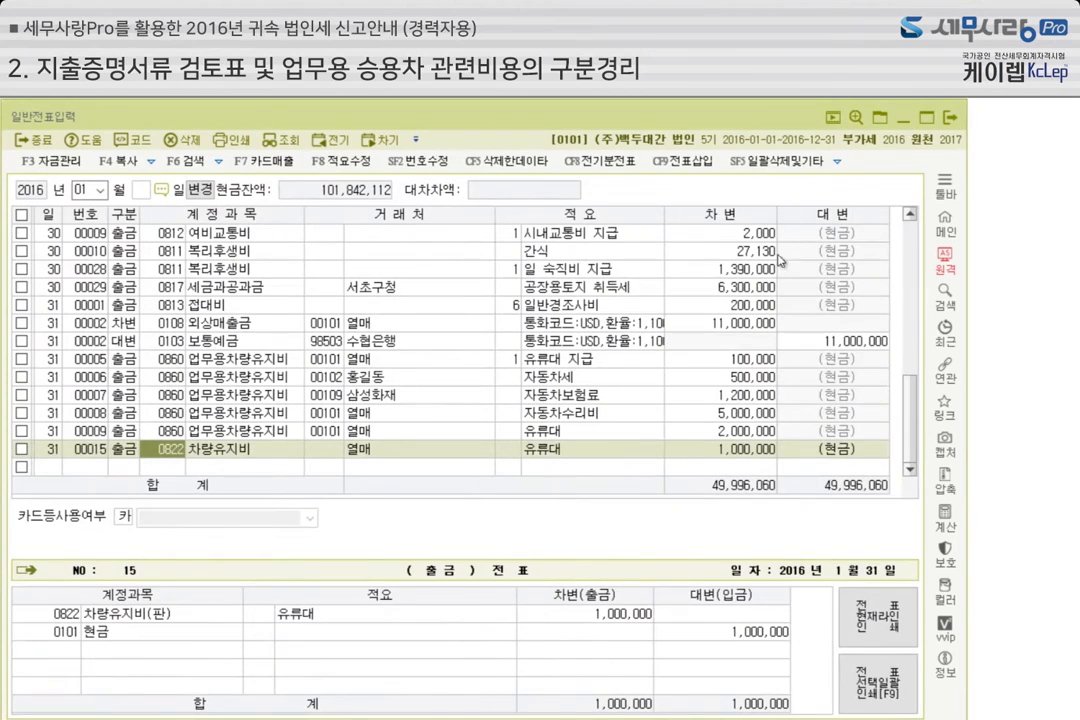
Close 일반전표입력 and examine the 업무용차량유지비 and 차량유지비 lines of the 관리용 손익계산서 for December 2016
left_click(905, 119)
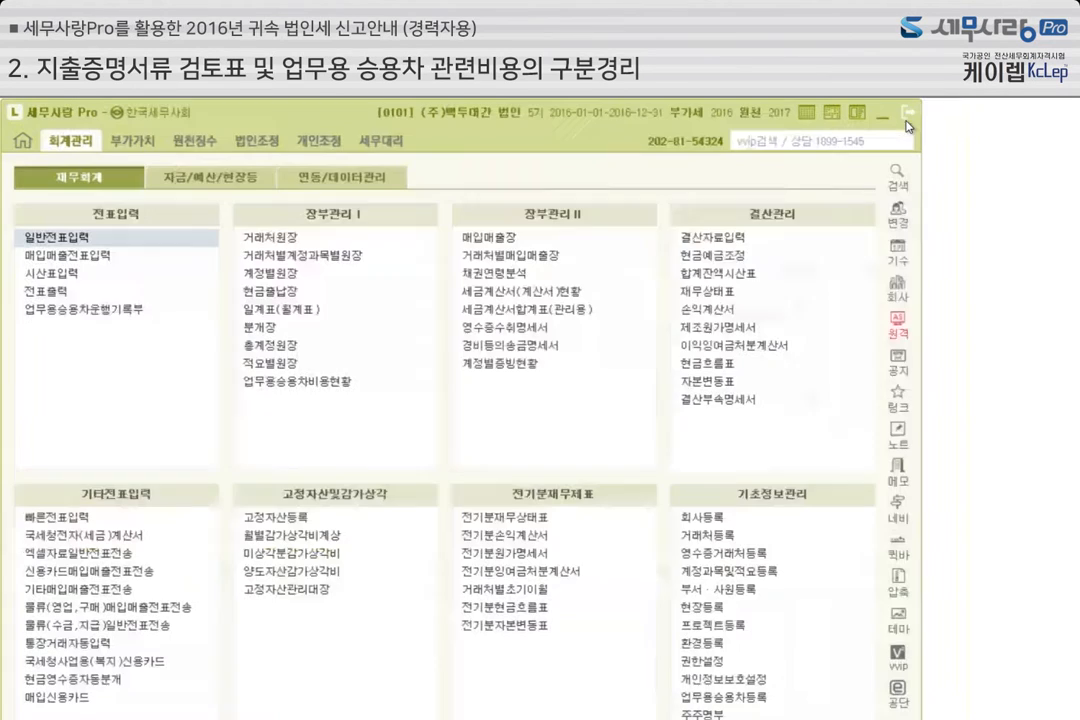
left_click(743, 313)
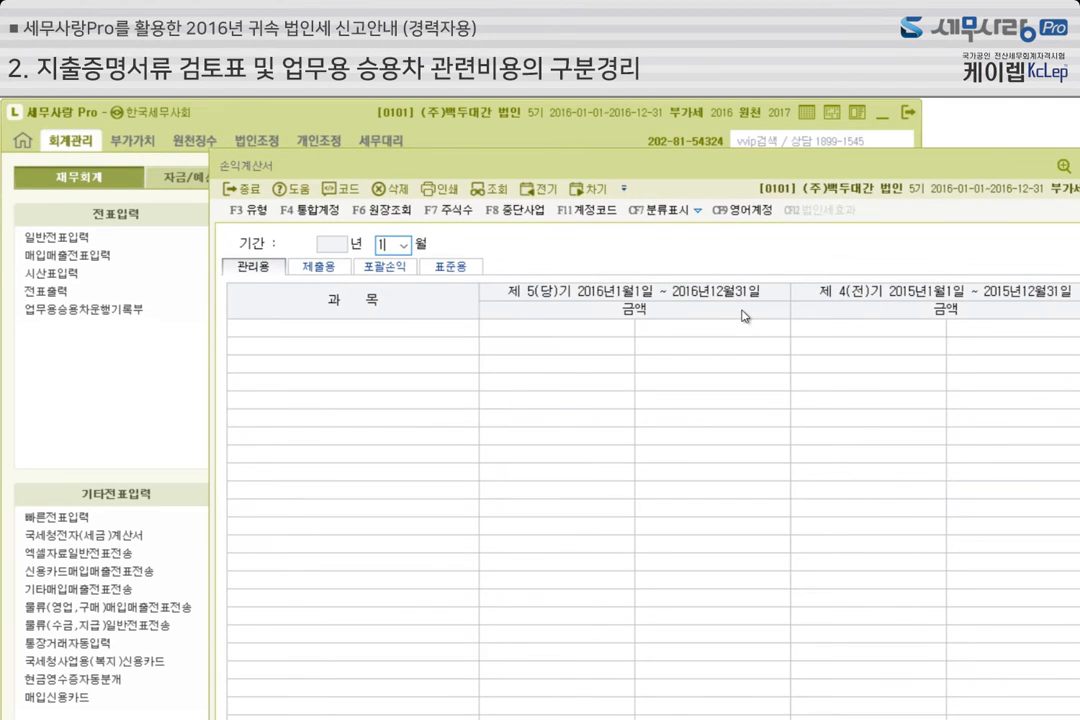
scroll(660, 468, "down", 7)
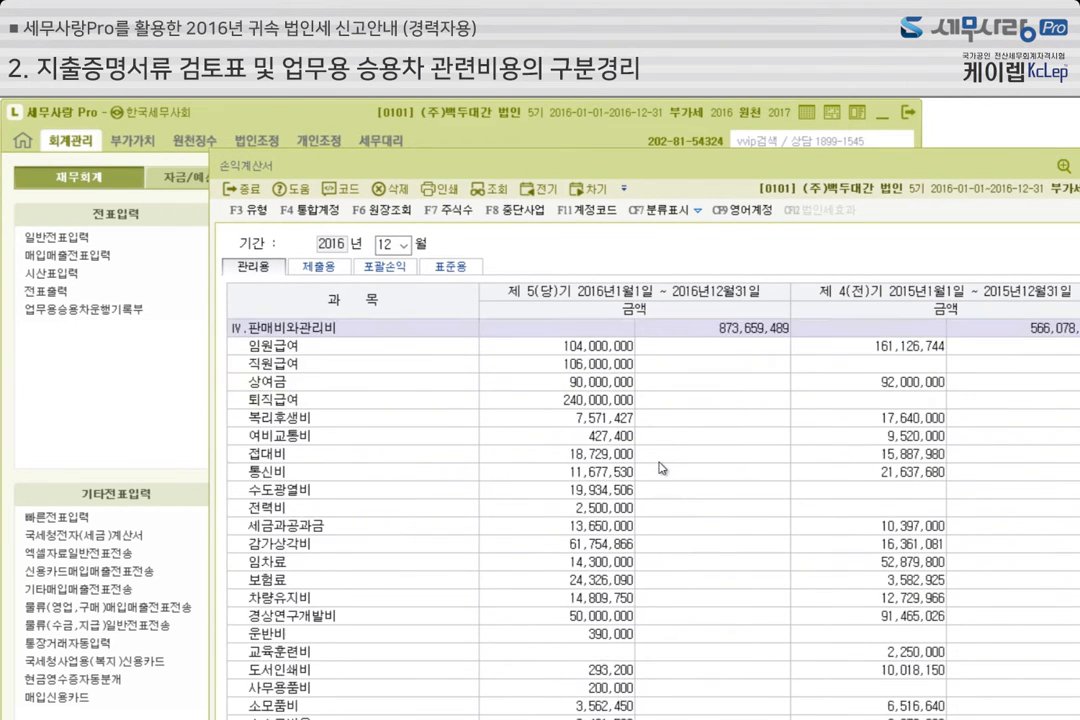
scroll(660, 468, "down", 1)
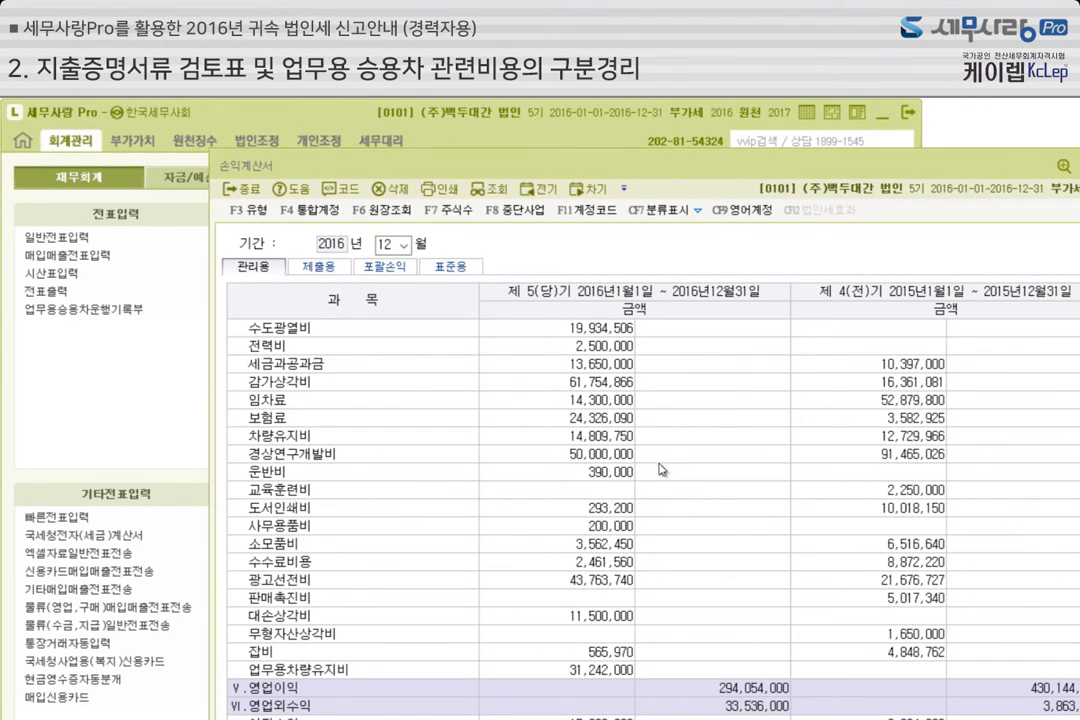
left_click(614, 672)
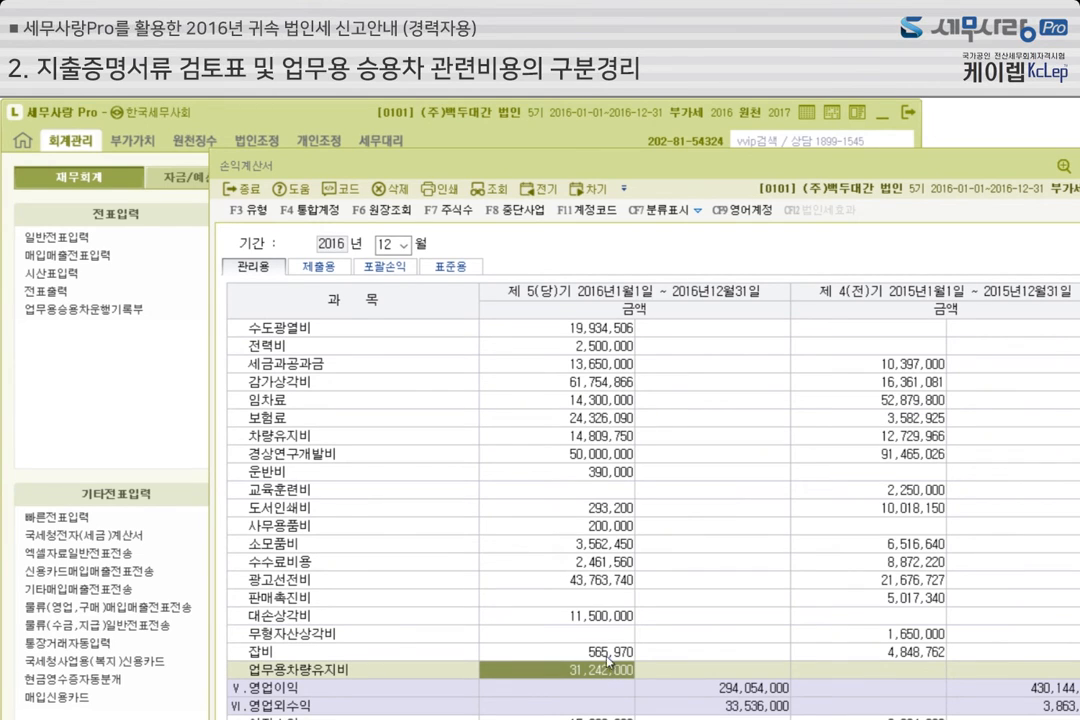
left_click(584, 443)
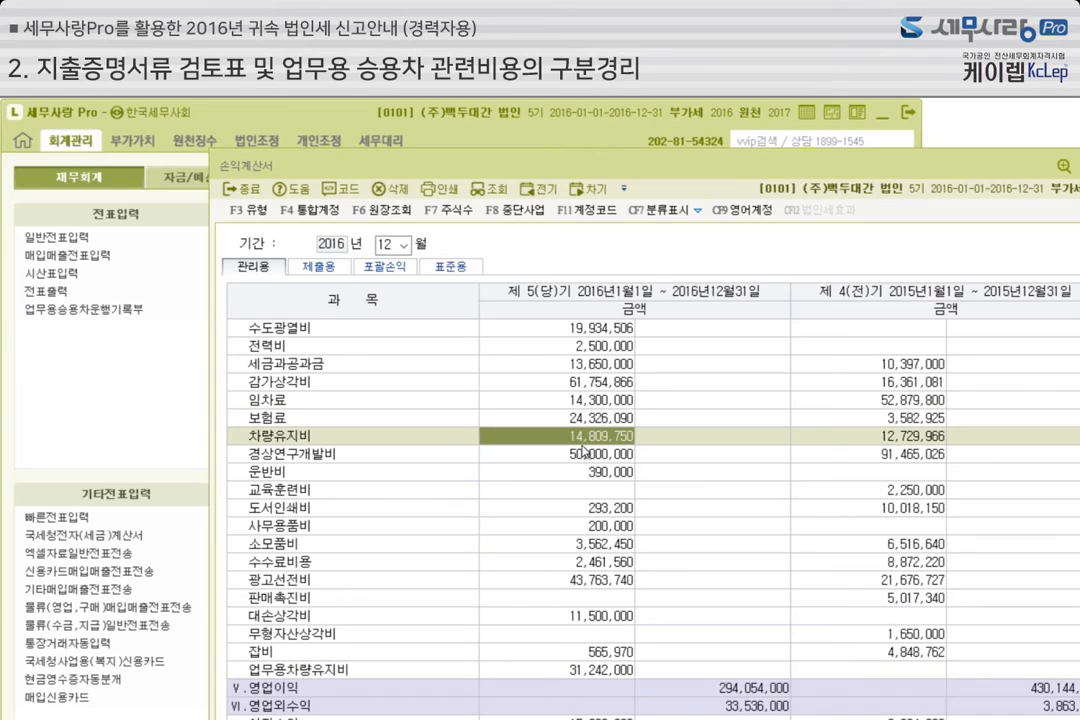
Check which accounts are combined under the 제출용 name 차량유지비 in the 통합계정 registration, and close it
left_click(308, 212)
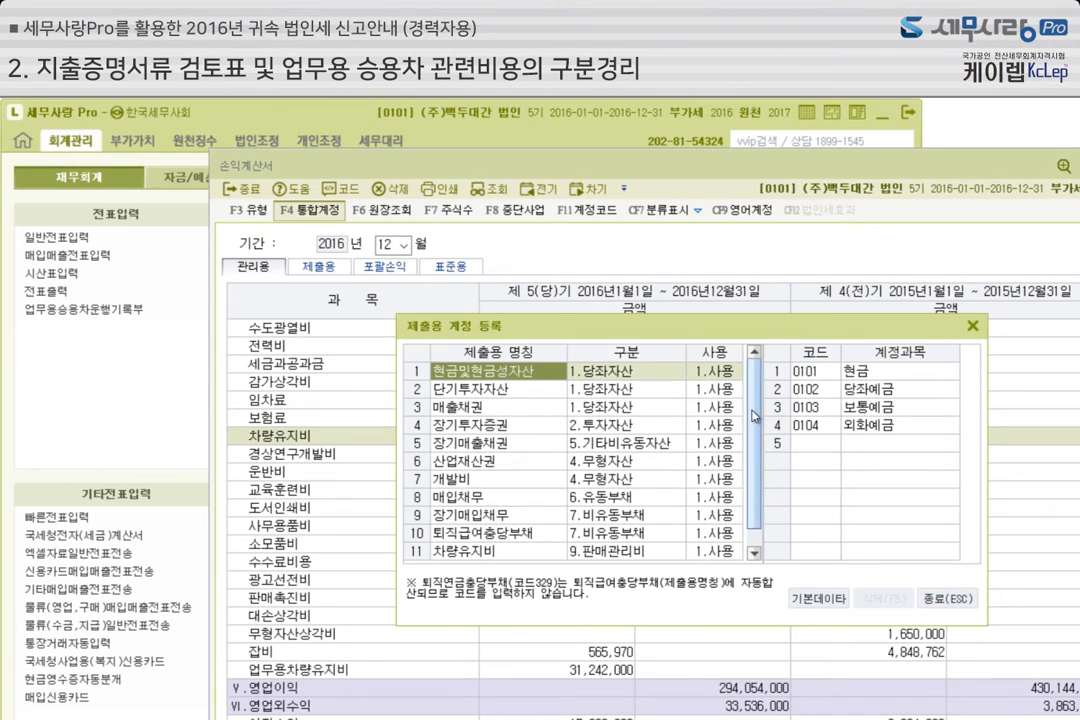
scroll(755, 419, "down", 1)
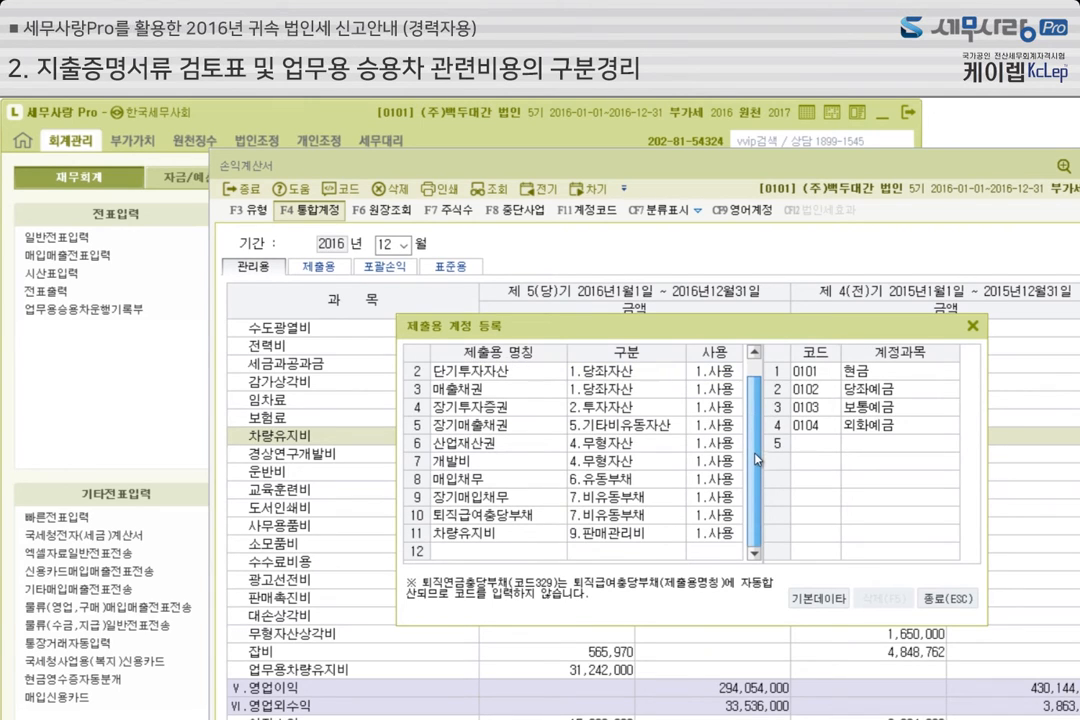
left_click(501, 535)
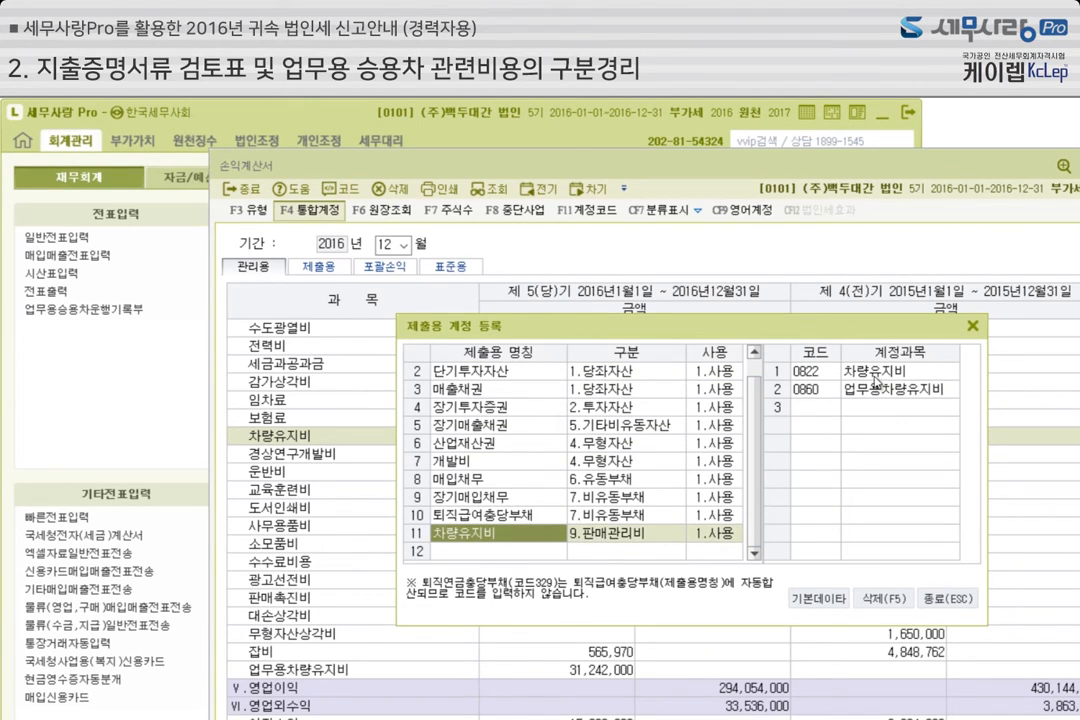
left_click(822, 393)
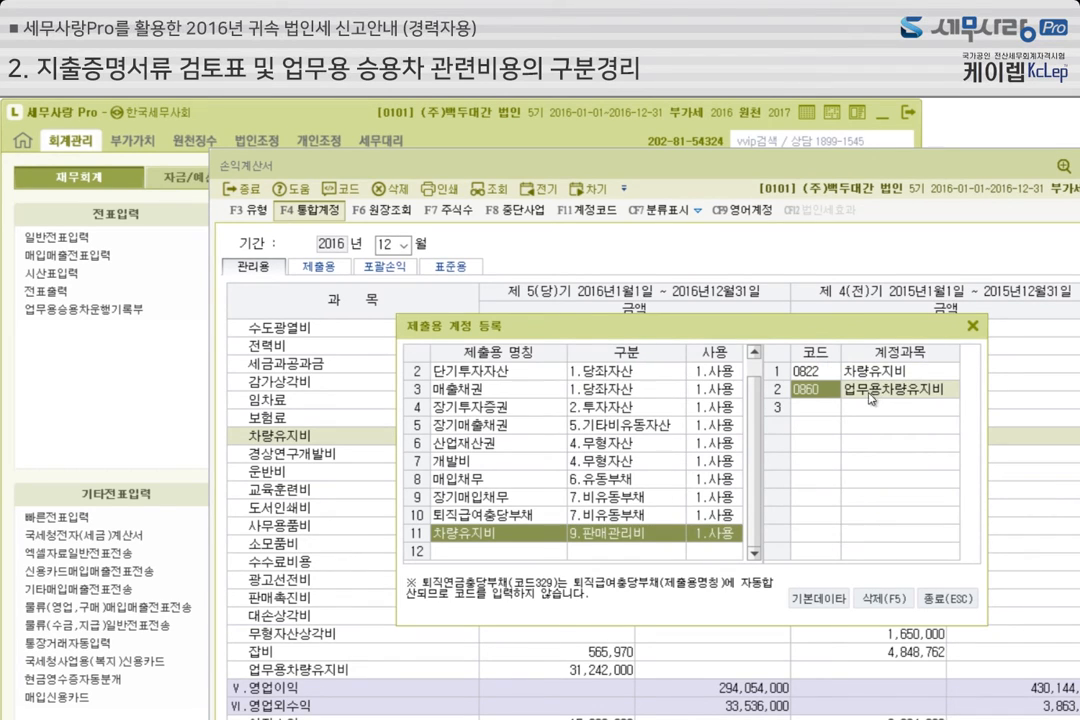
left_click(953, 601)
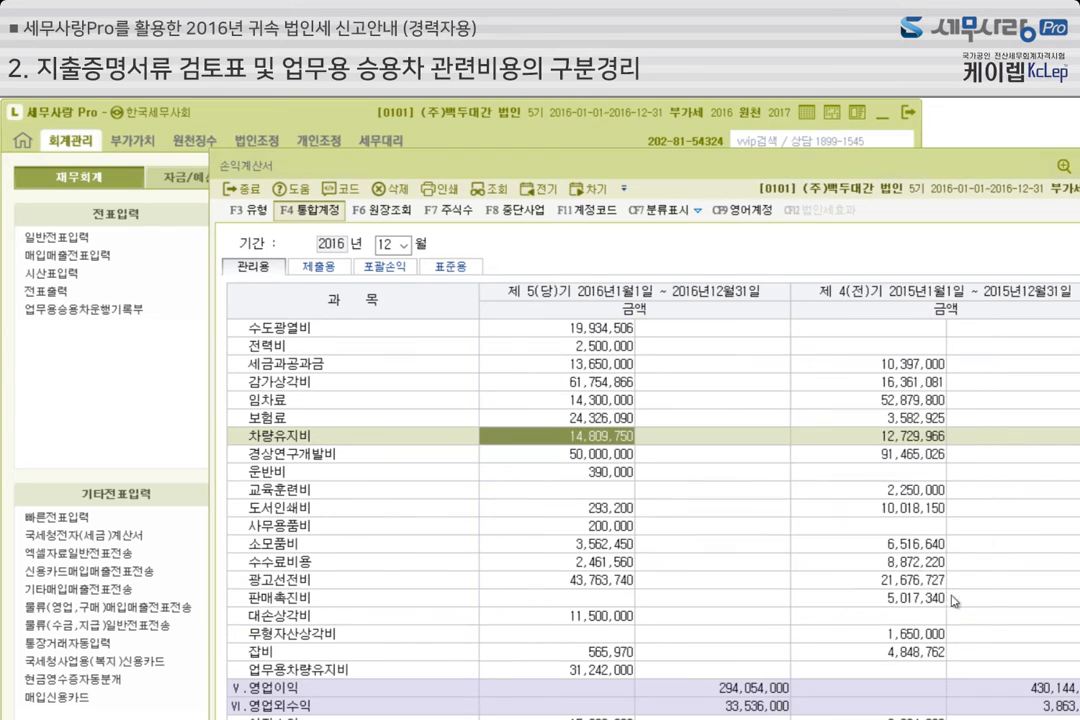
Examine the combined 차량유지비 line in the 제출용 version of the income statement, and close 손익계산서
left_click(333, 271)
scroll(550, 448, "down", 6)
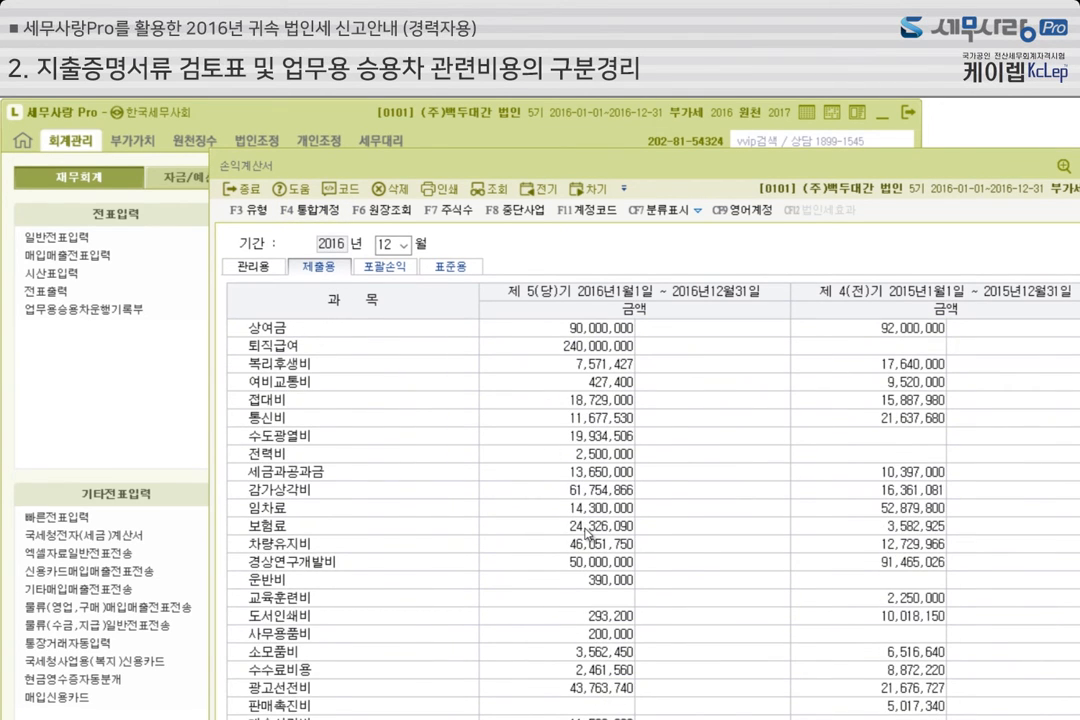
left_click(585, 543)
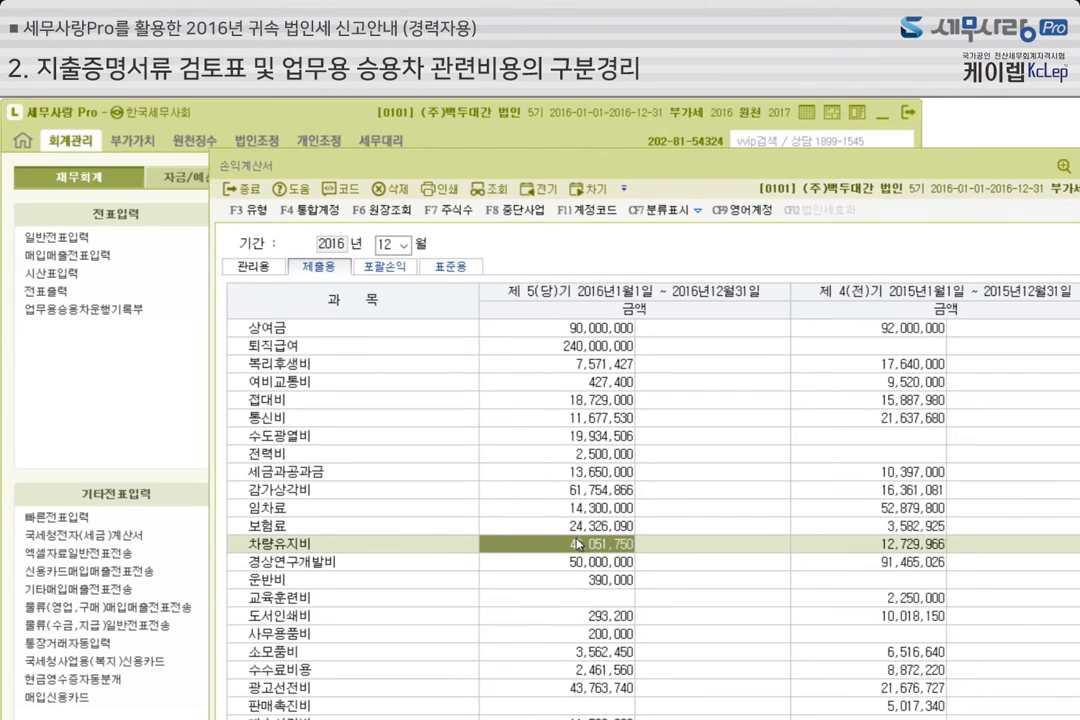
scroll(582, 547, "down", 2)
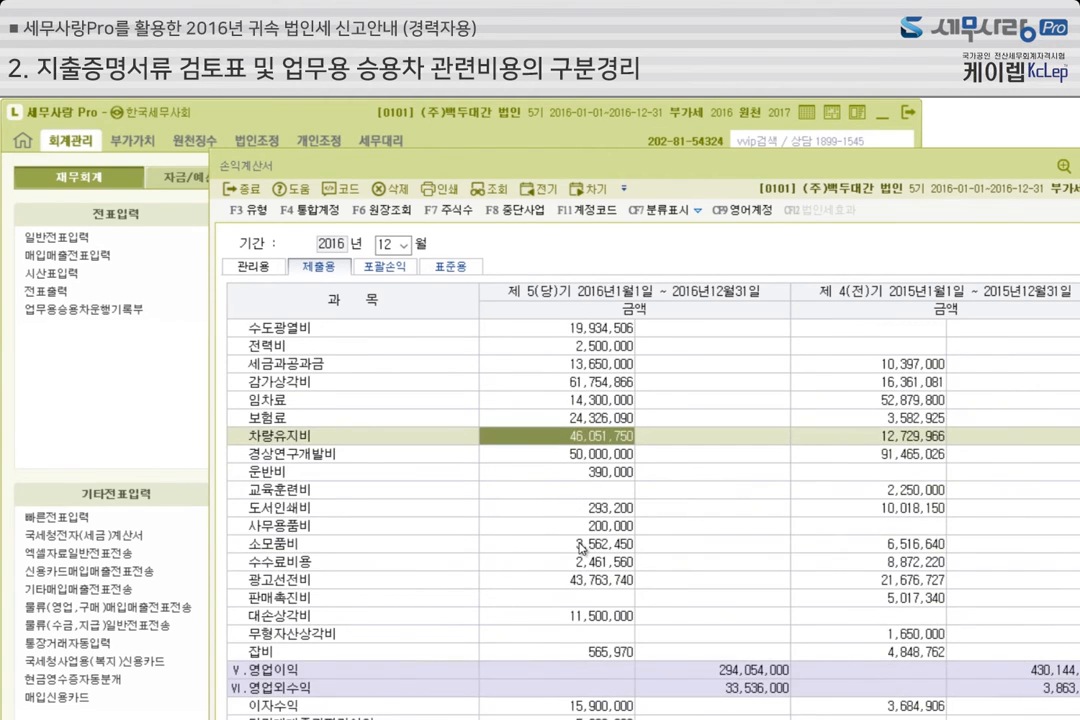
scroll(582, 547, "up", 8)
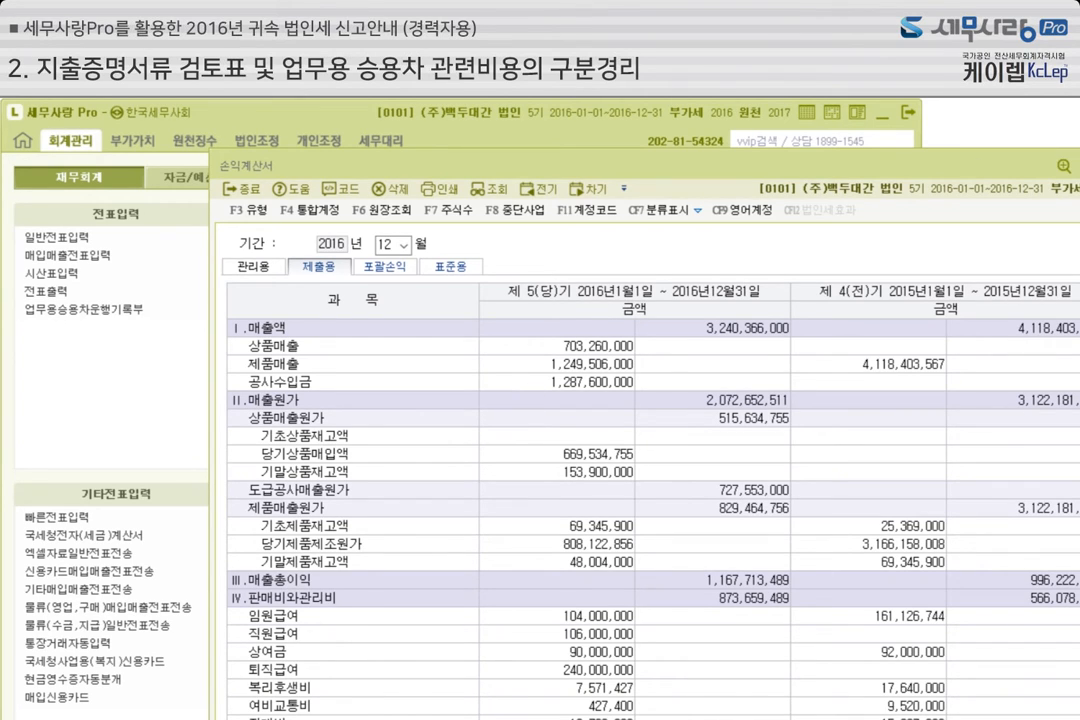
left_click_drag(997, 166, 785, 140)
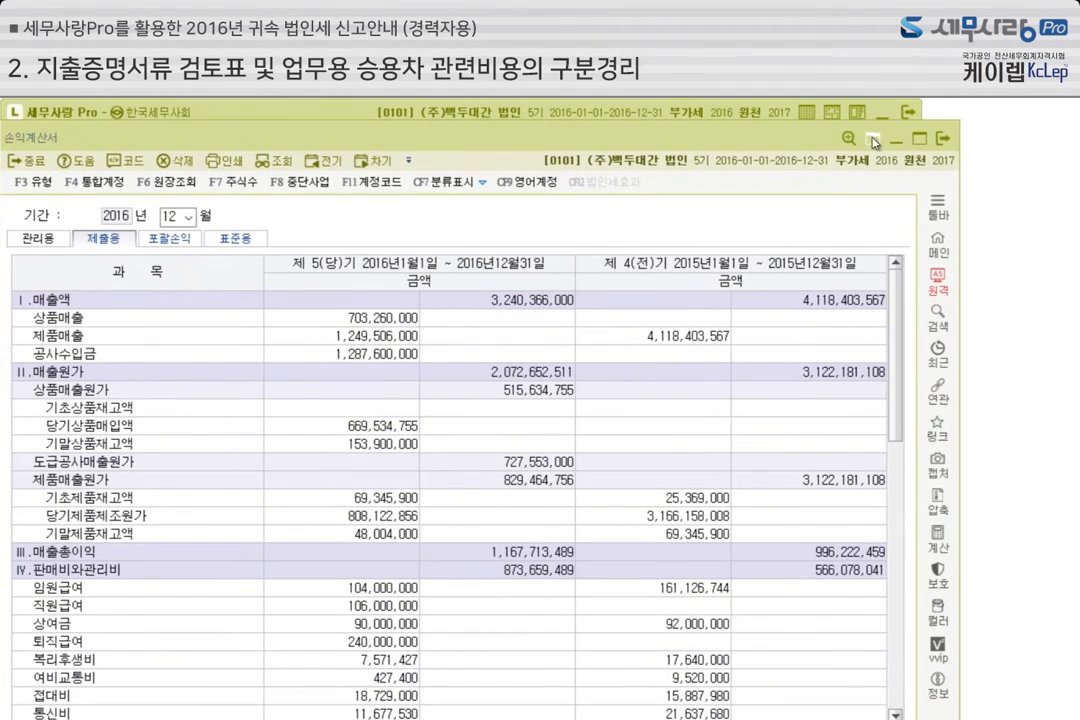
left_click(940, 142)
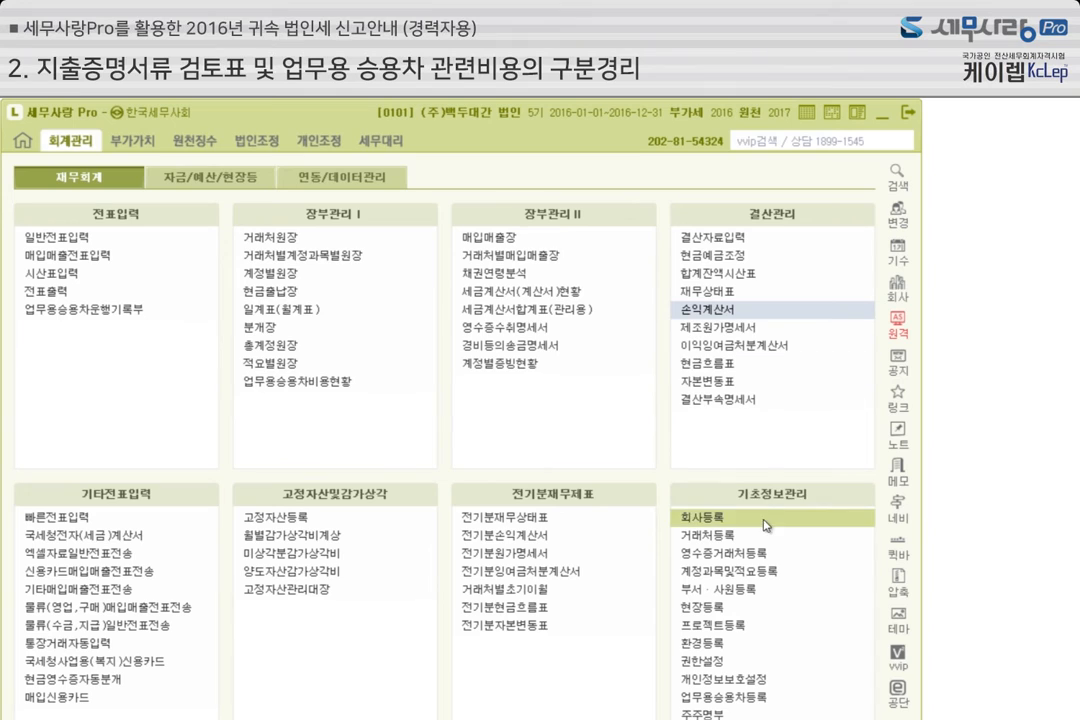
Open 업무용승용차등록, review car 0001's fixed-asset account and code along with the 고정자산등록 lookup list, and close the lookup
left_click(752, 698)
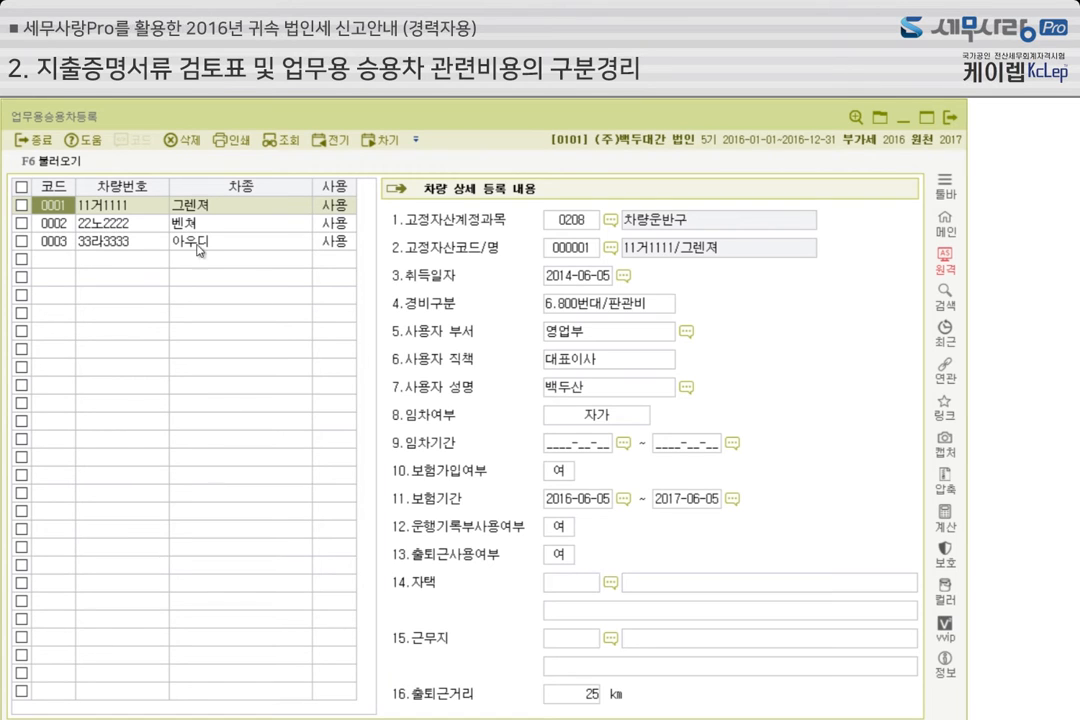
left_click(578, 224)
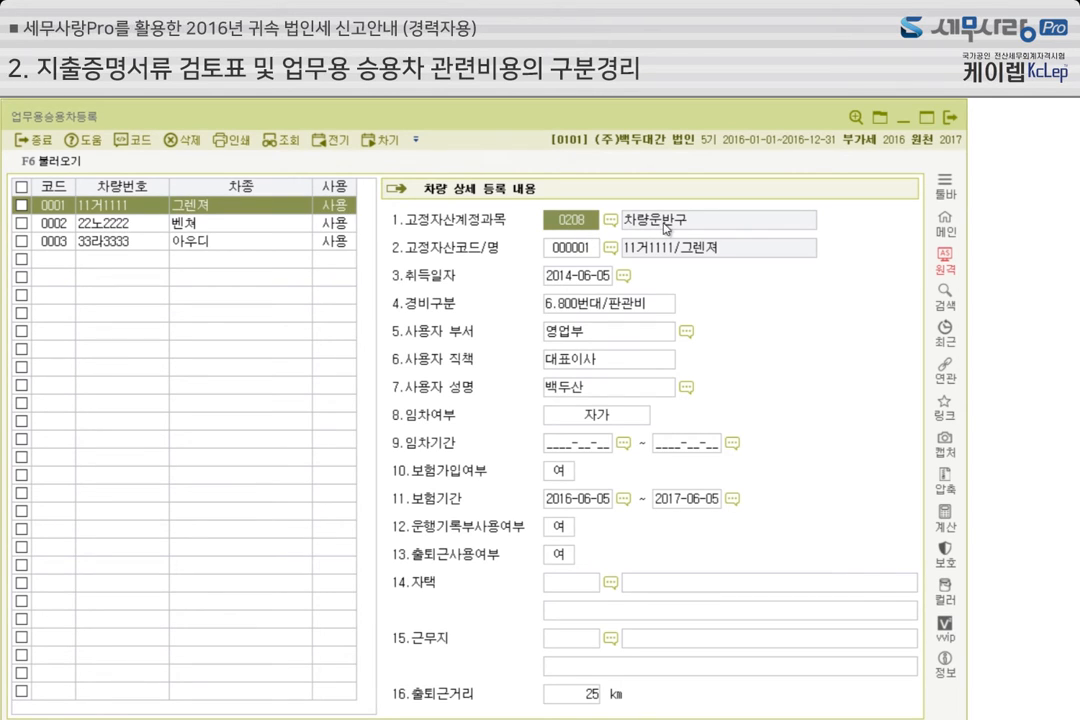
left_click(573, 256)
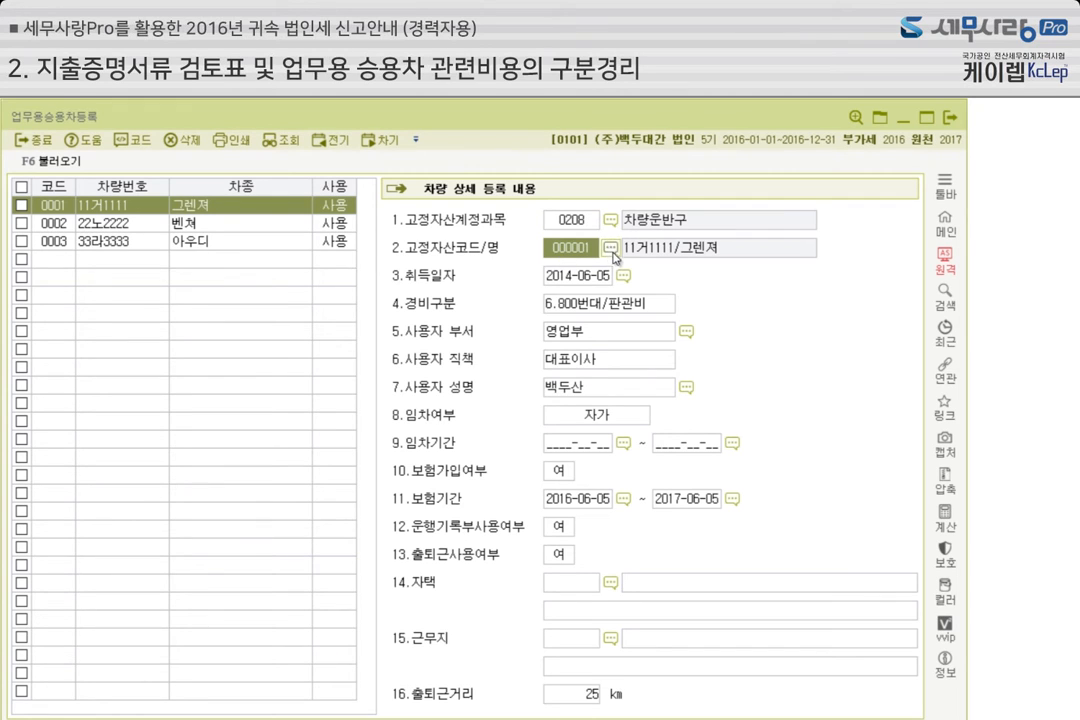
left_click(611, 249)
left_click_drag(527, 248, 431, 349)
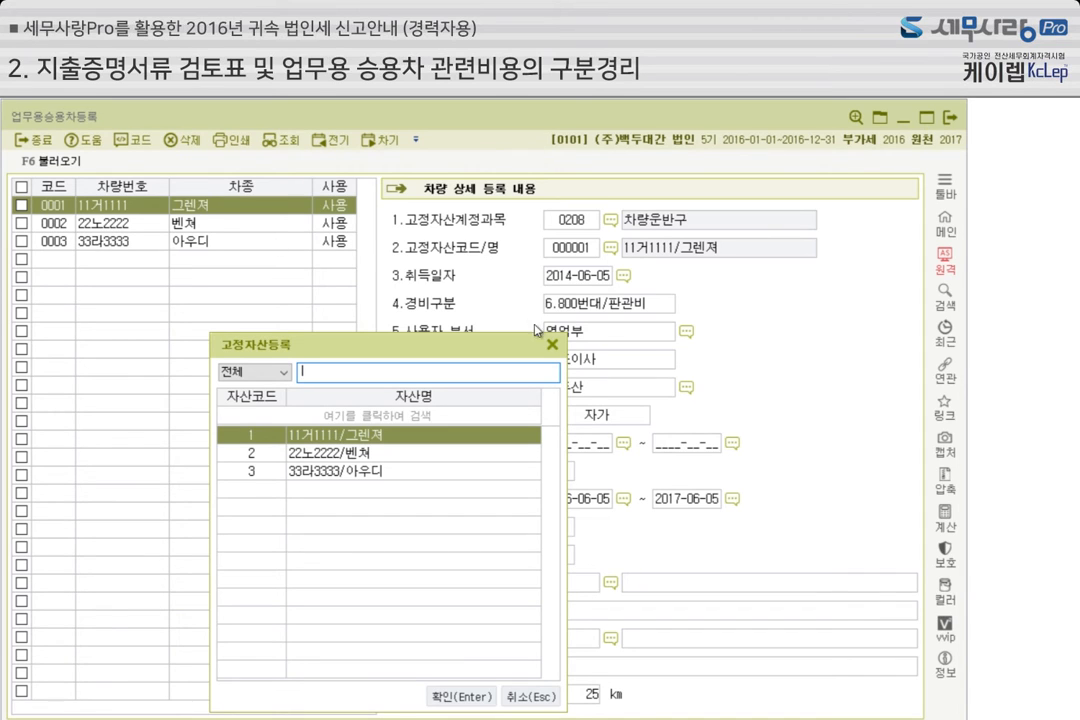
left_click(552, 345)
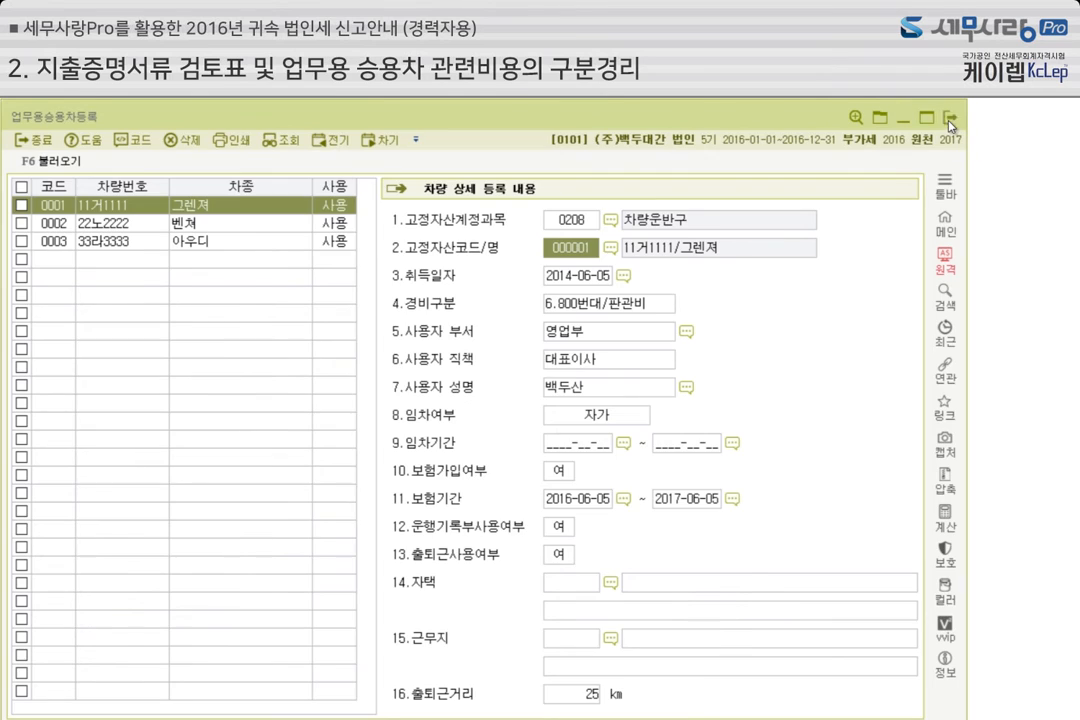
Close 업무용승용차등록 and start a January 31 출금 voucher in 일반전표입력 with account 0860 업무용차량유지비
left_click(951, 119)
left_click(135, 240)
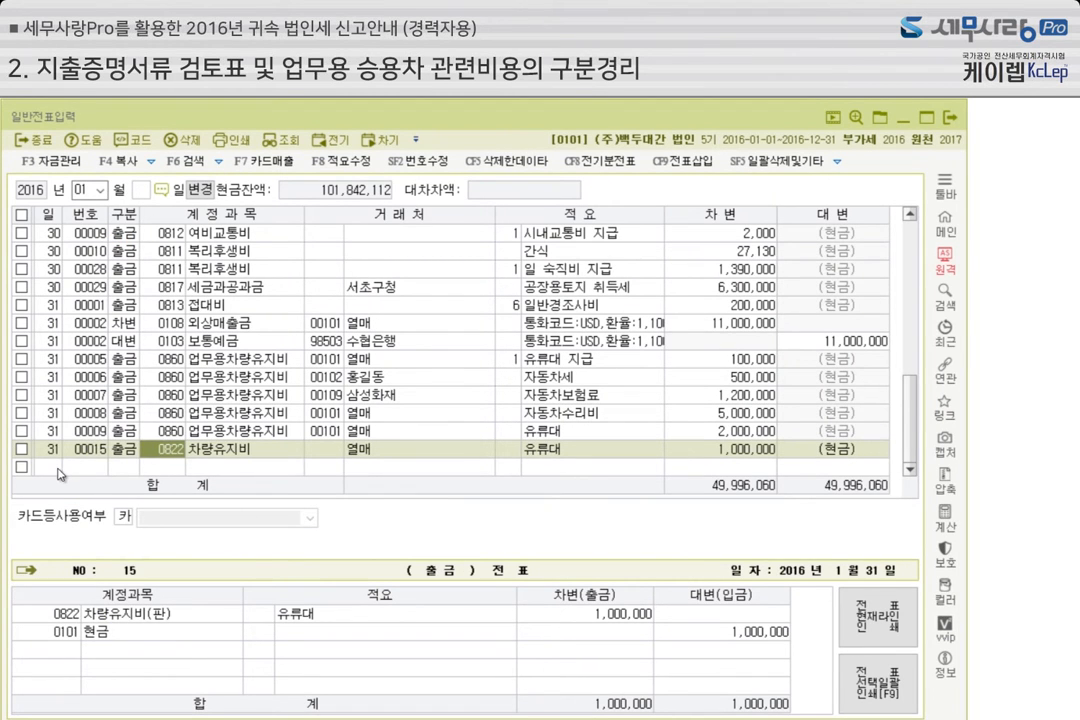
left_click(127, 467)
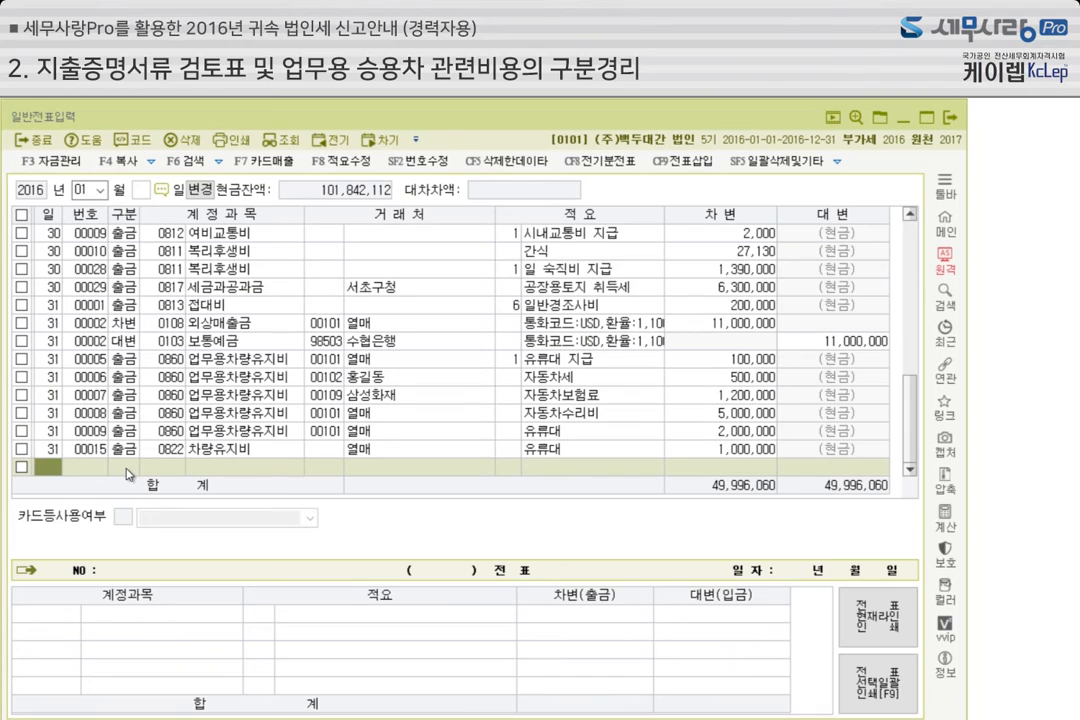
type("31")
key("Return")
type("1")
key("Return")
type("0860")
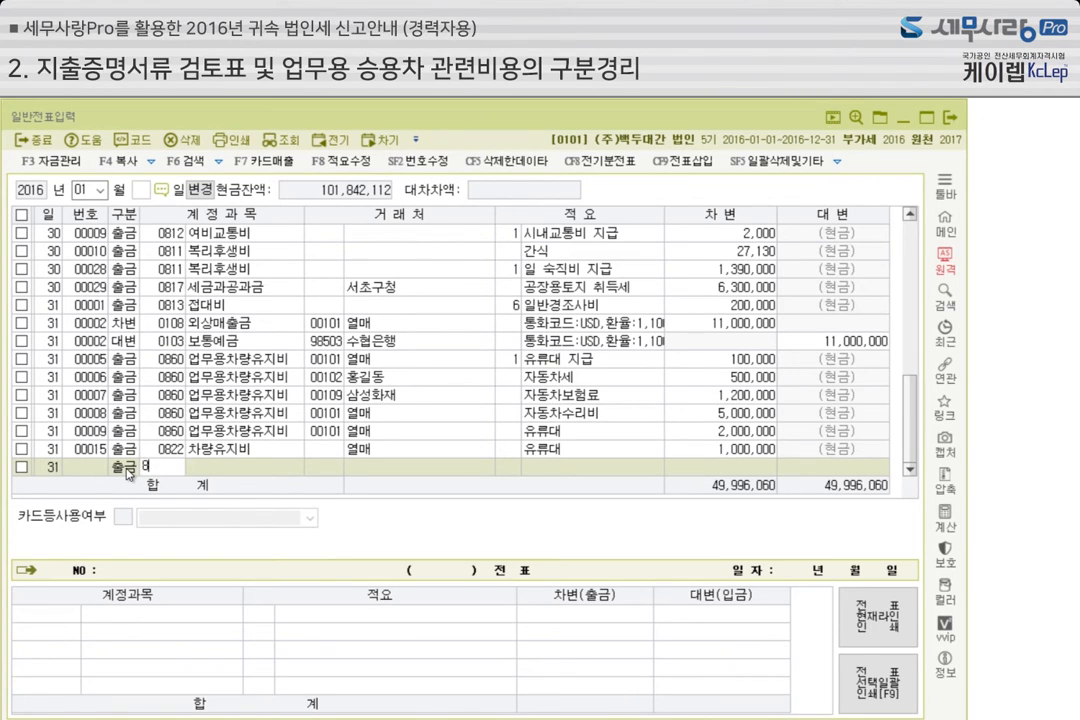
key("Return")
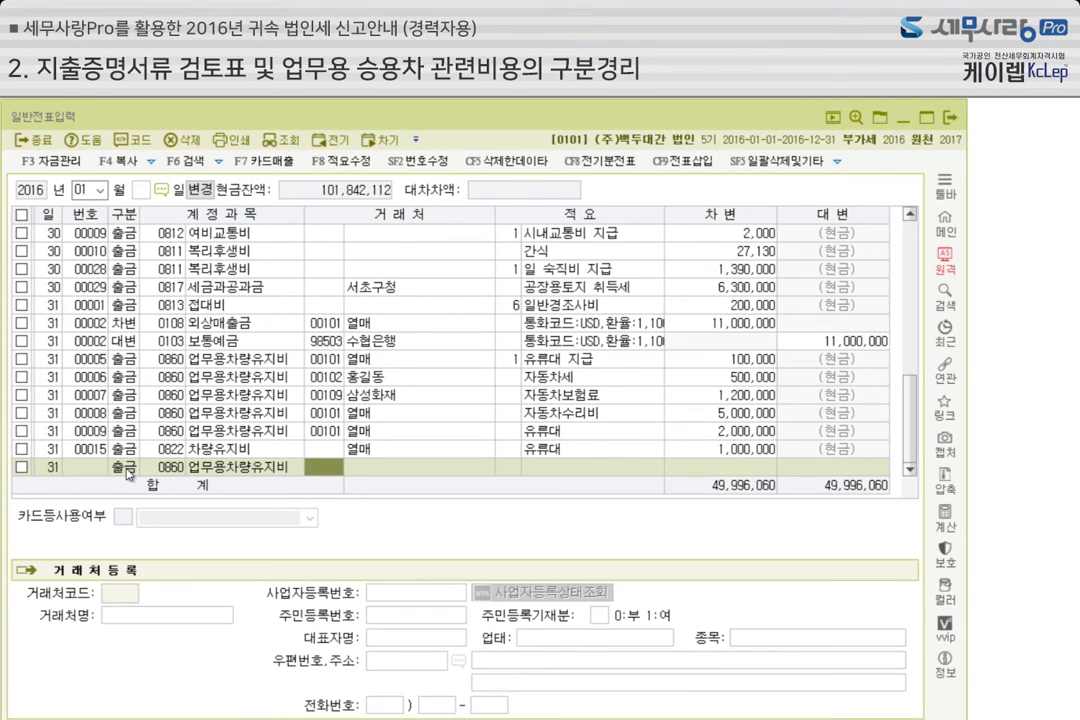
Complete the new voucher line with vendor 열매, description 자동차보험료 and a debit amount of 500,000
type("열매")
key("Return")
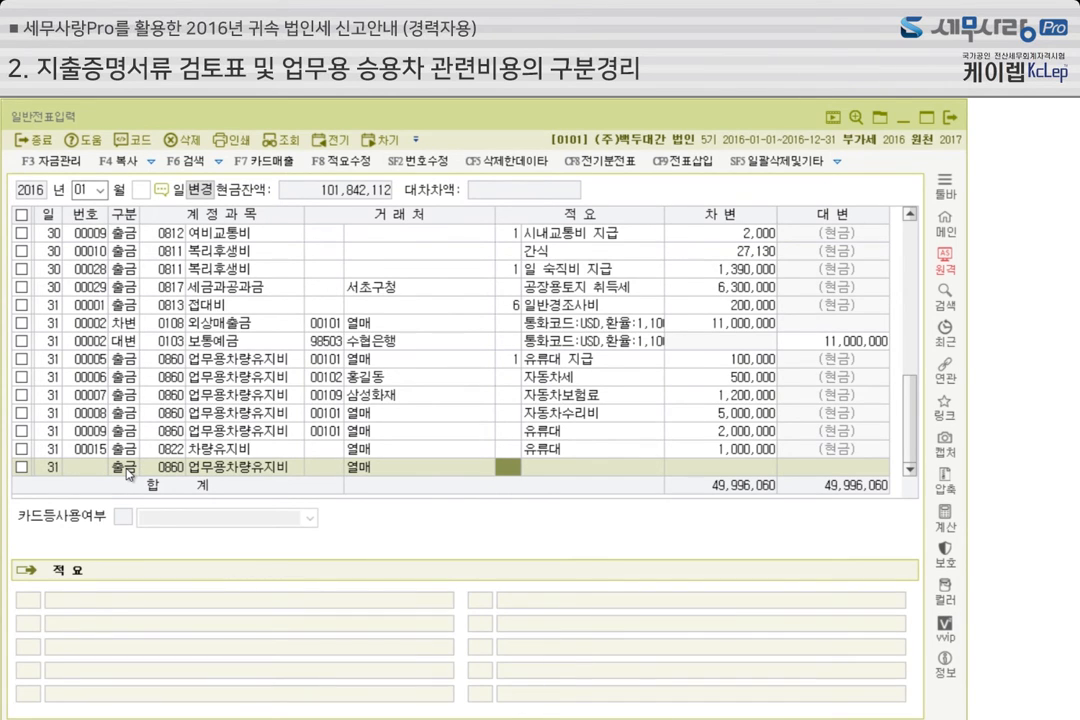
key("Return")
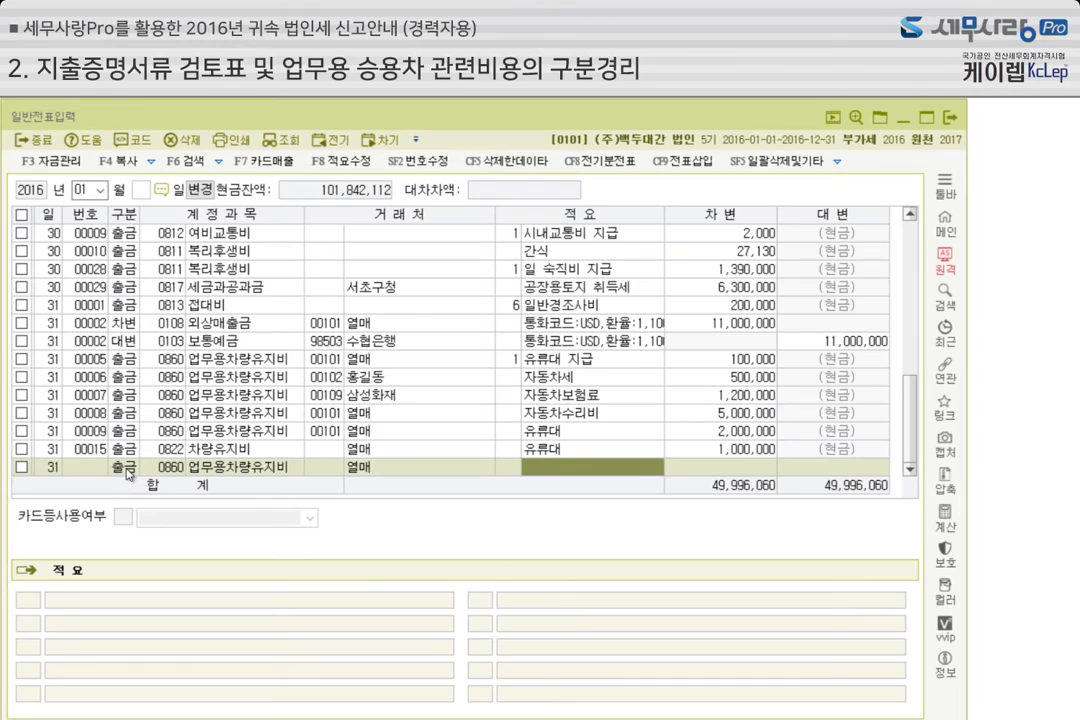
type("자동차보험료")
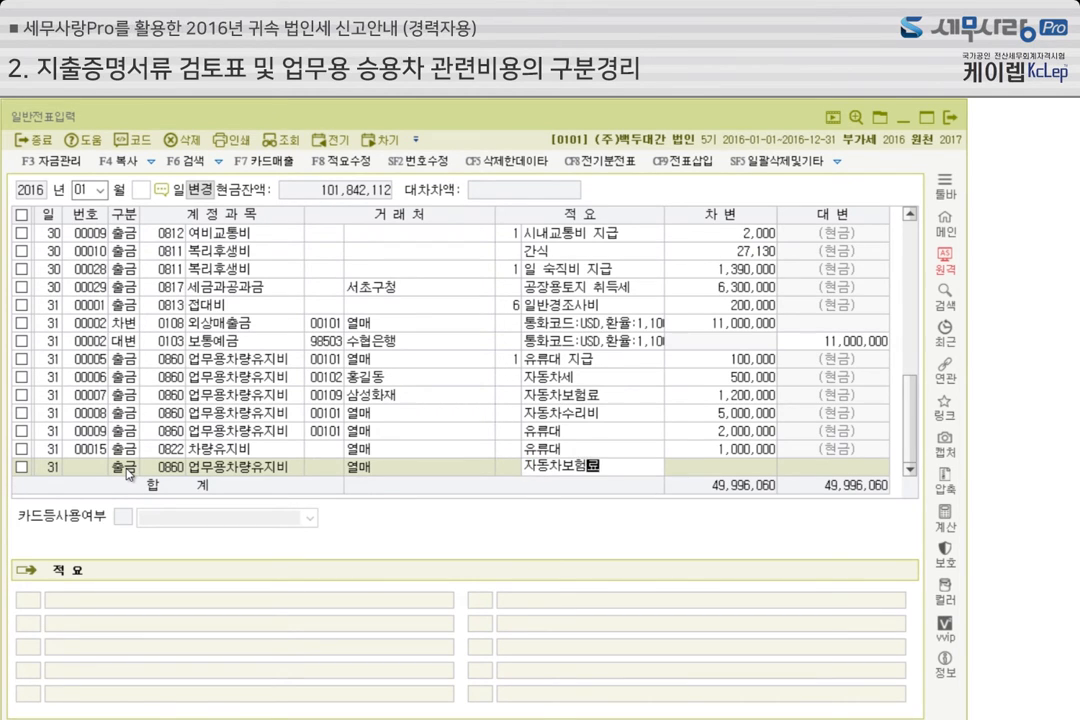
key("Return")
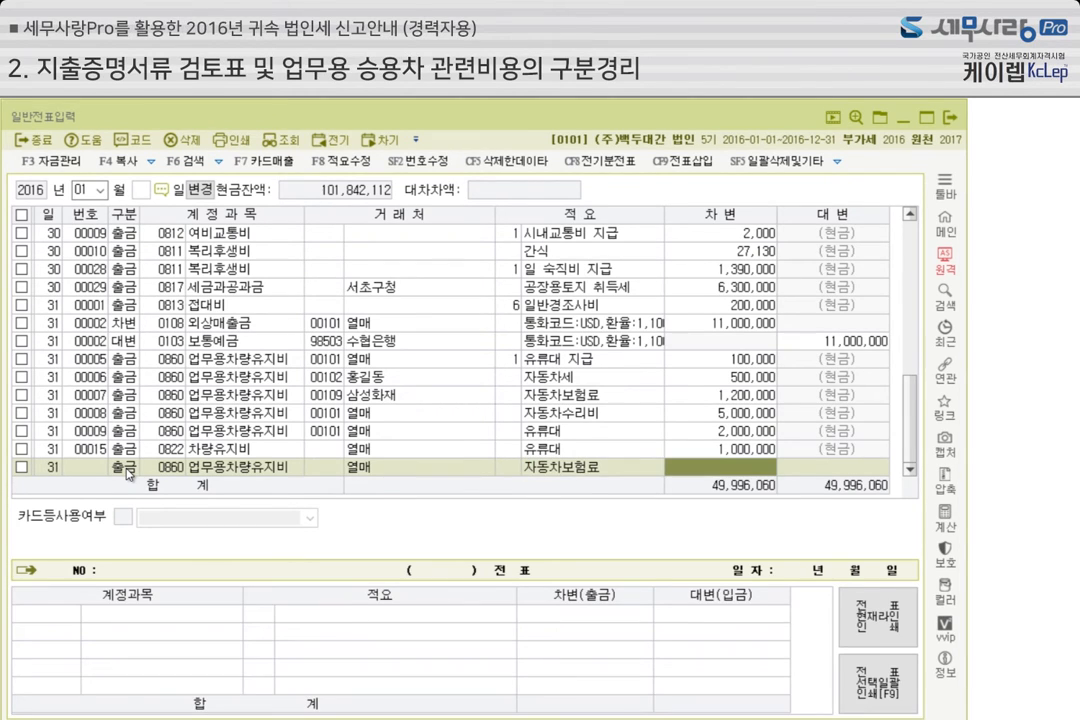
type("5000000")
key("Return")
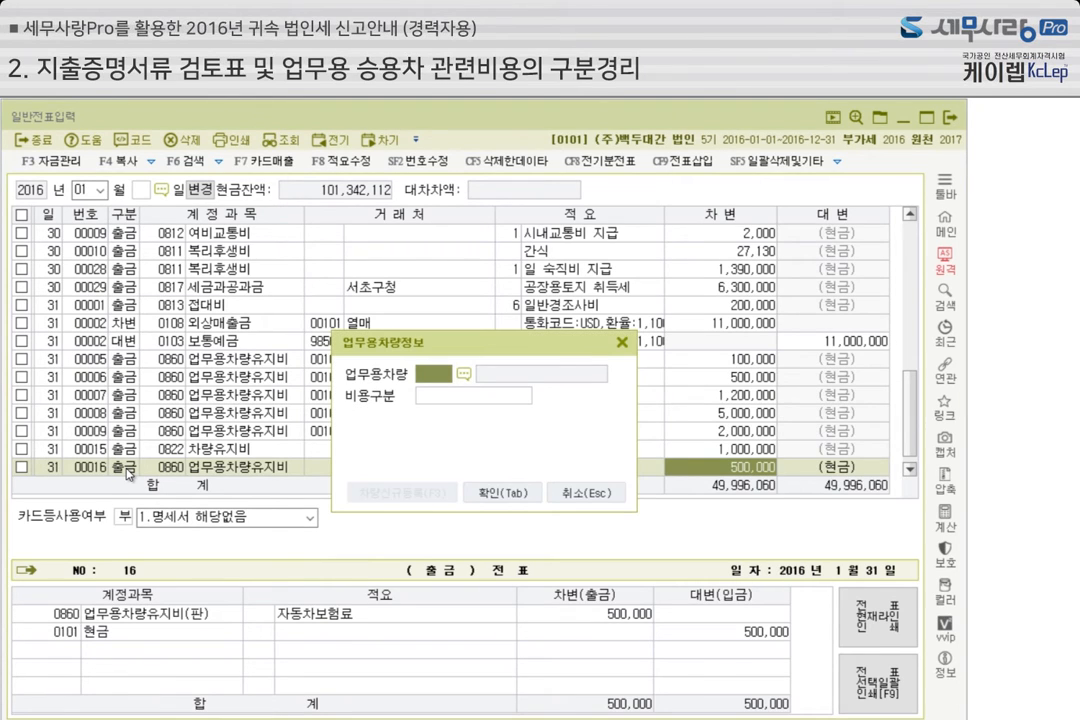
Assign business car 0002 and cost type 2.보험료 to the 자동차보험료 voucher, and finish the line
left_click(465, 376)
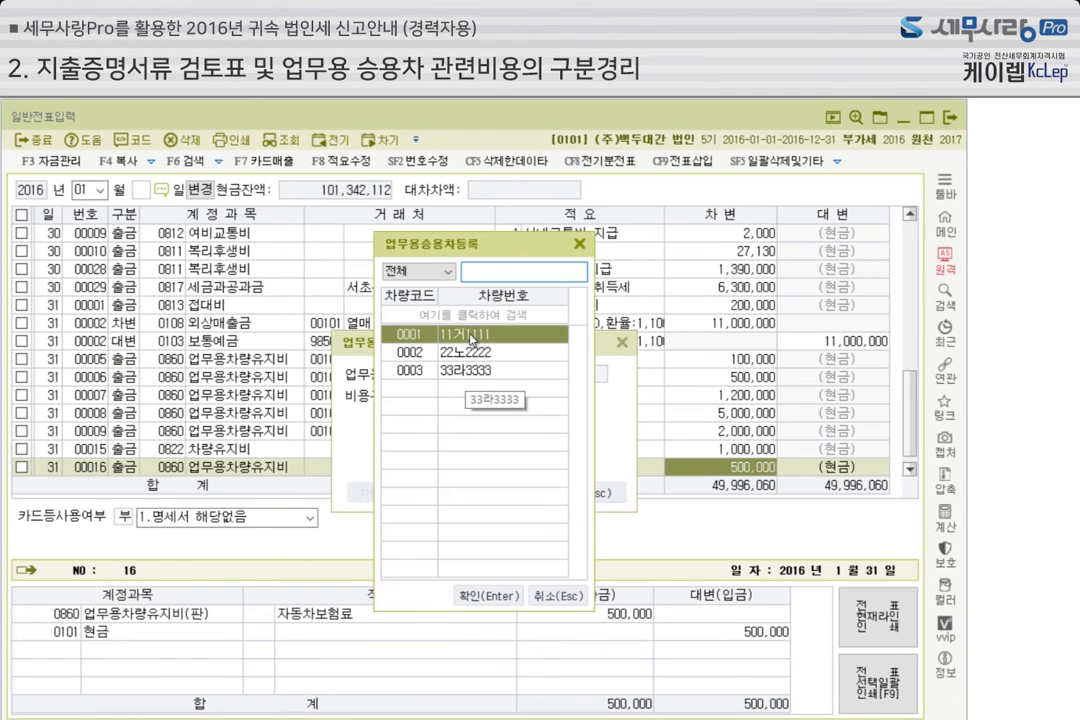
left_click(470, 354)
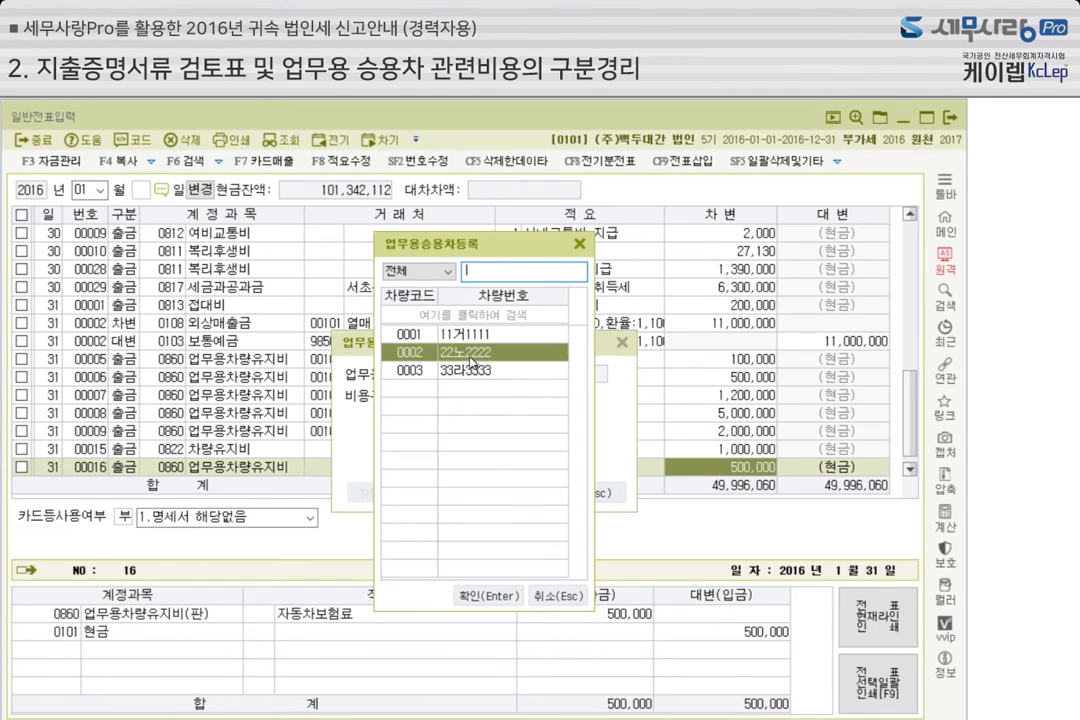
left_click(497, 597)
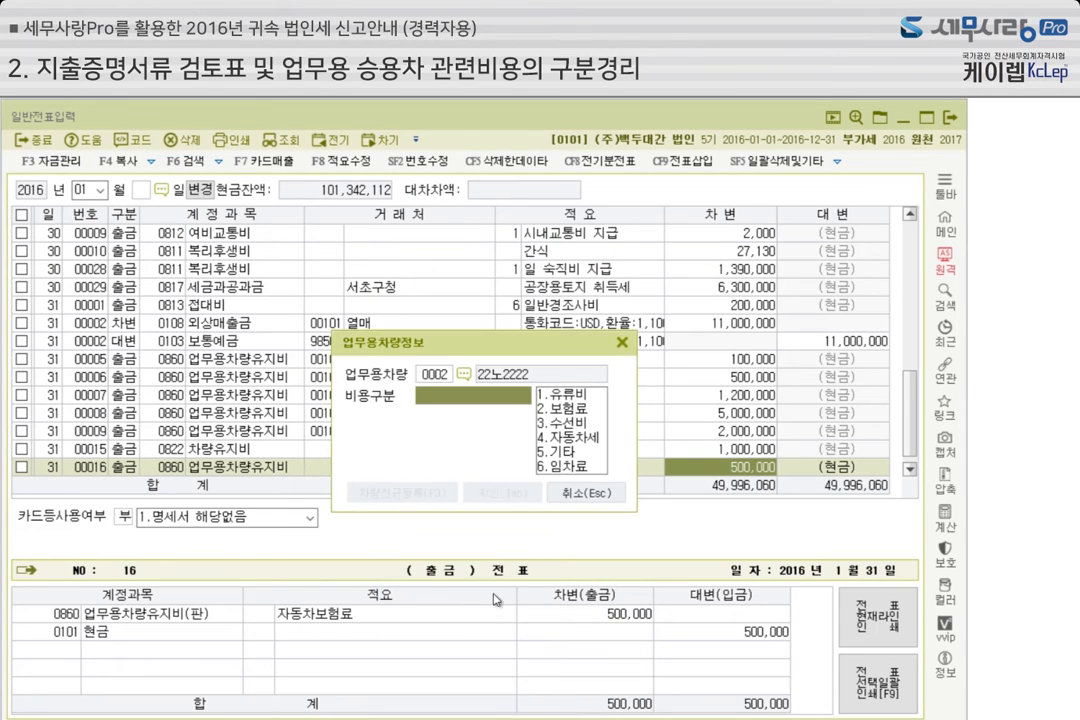
type("2.보험료")
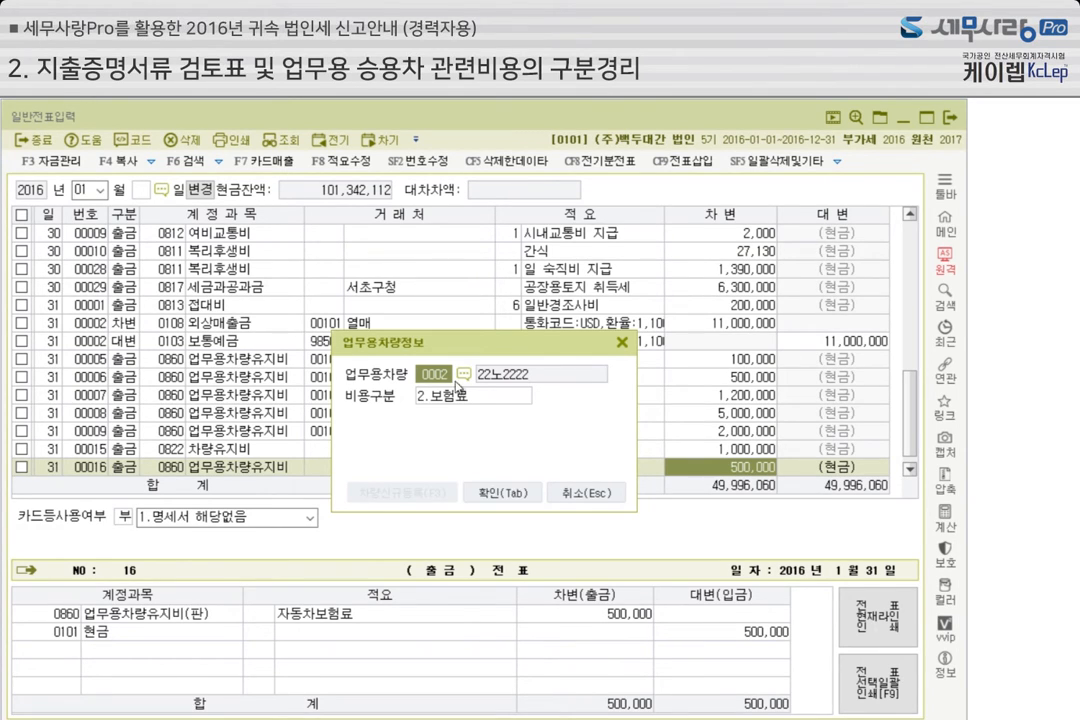
left_click(420, 396)
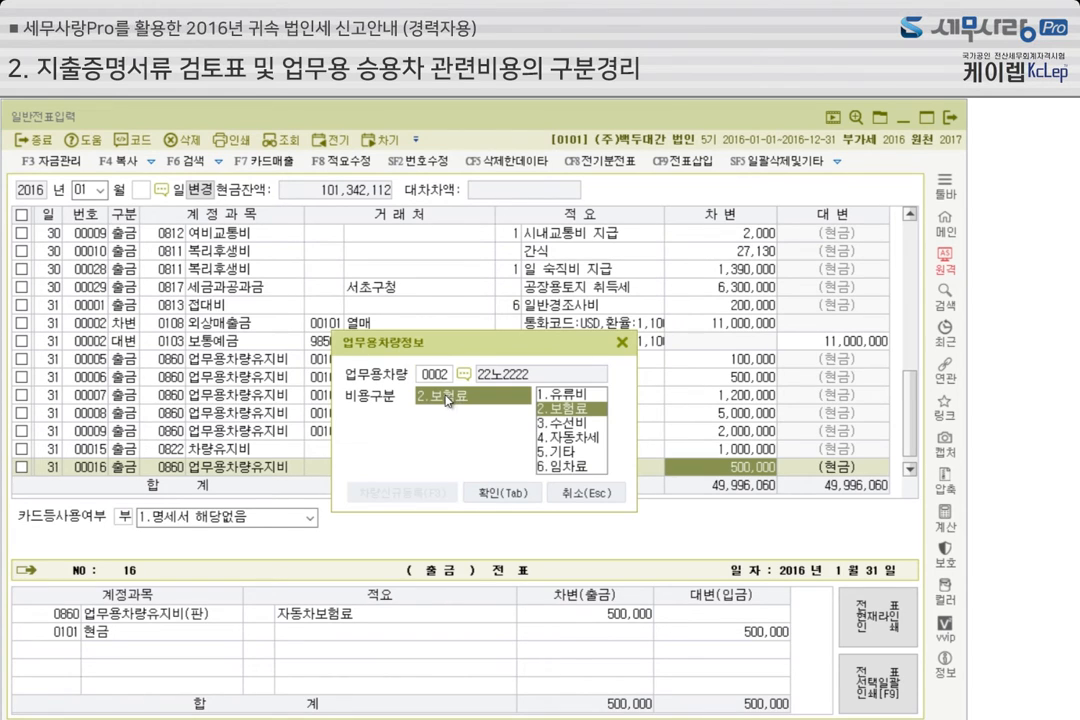
left_click(505, 493)
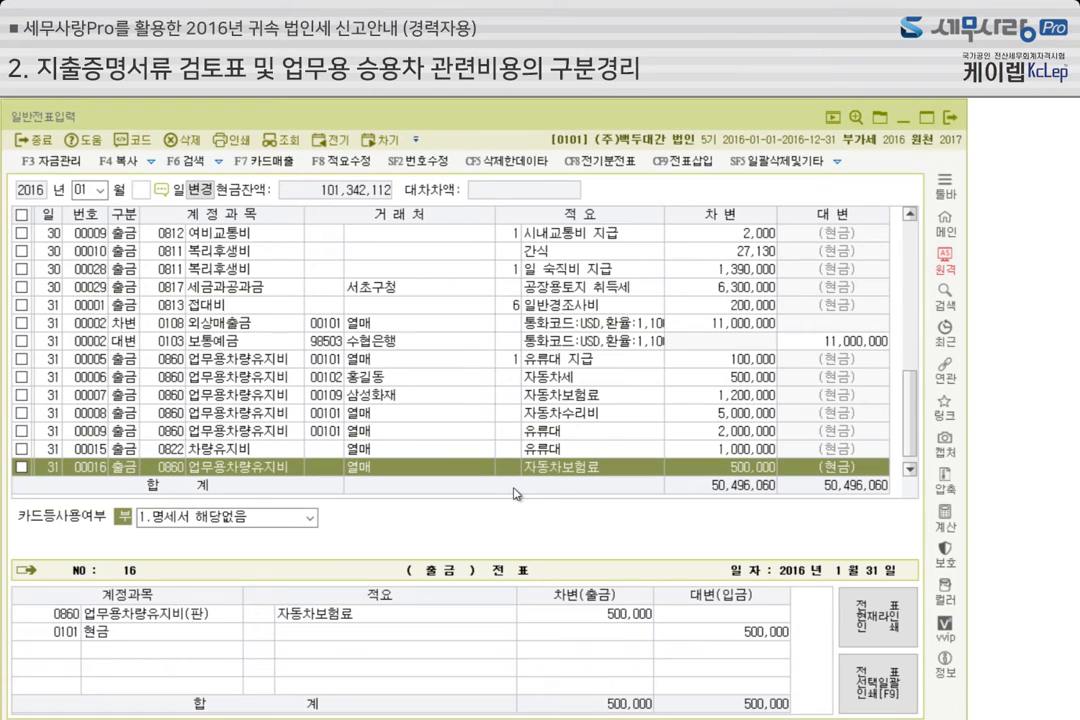
key("Return")
key("Return")
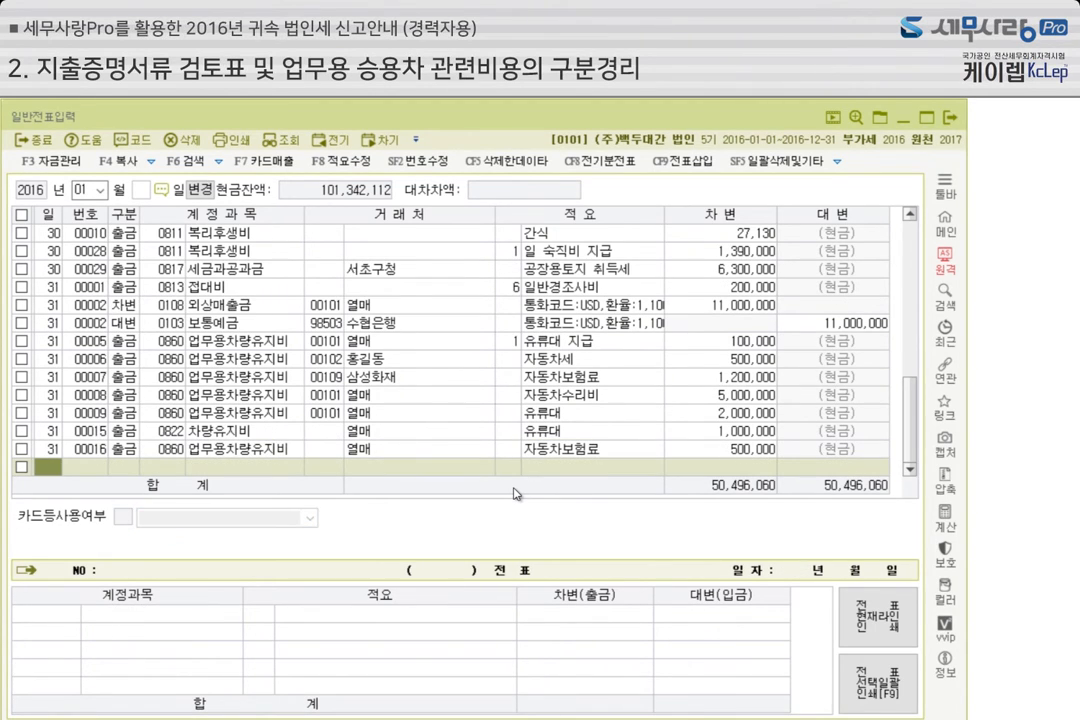
Close 일반전표입력 and examine each car's 관련비용현황 in 업무용승용차비용현황 for January 1 to December 31, 2016
left_click(954, 118)
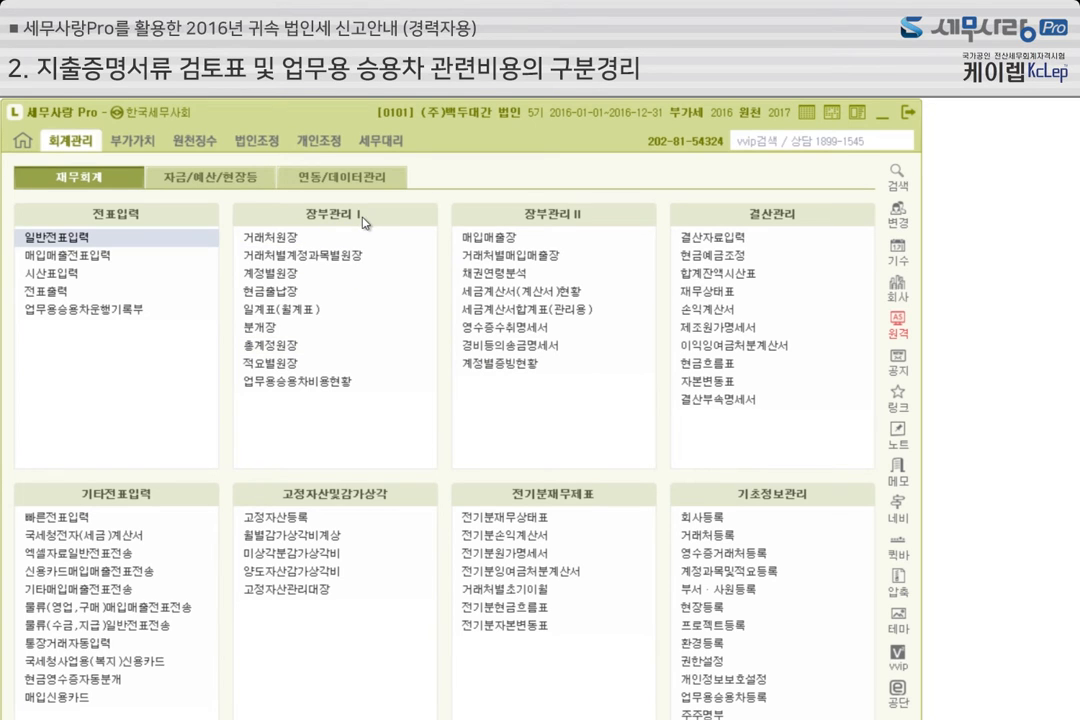
left_click(322, 388)
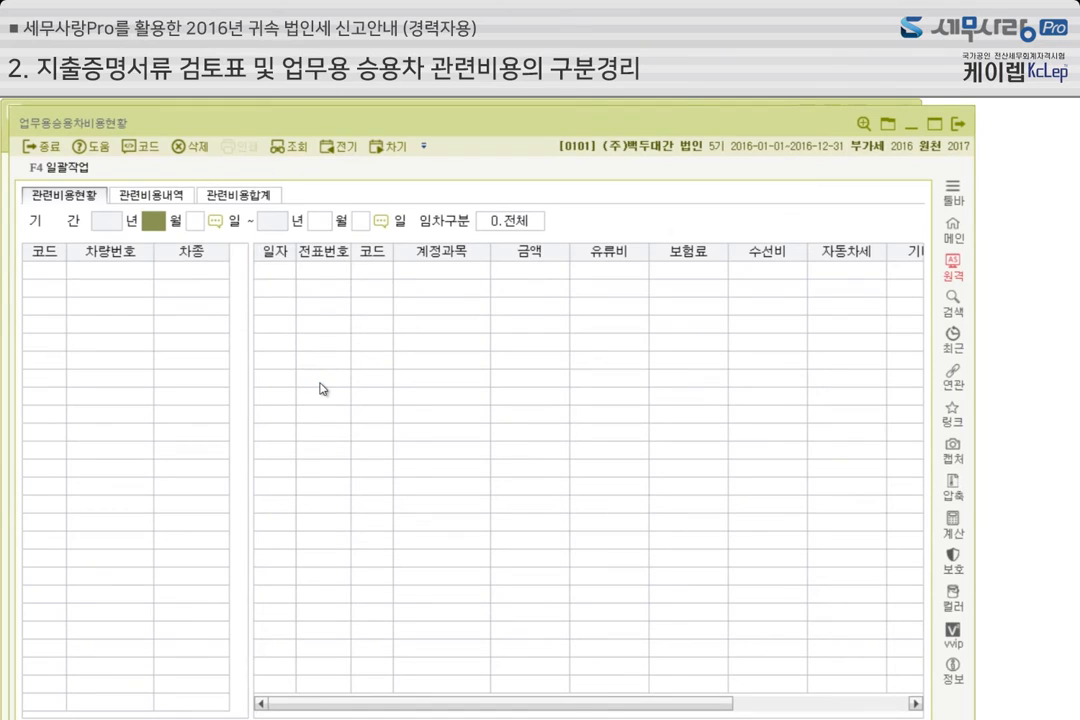
left_click_drag(469, 133, 456, 130)
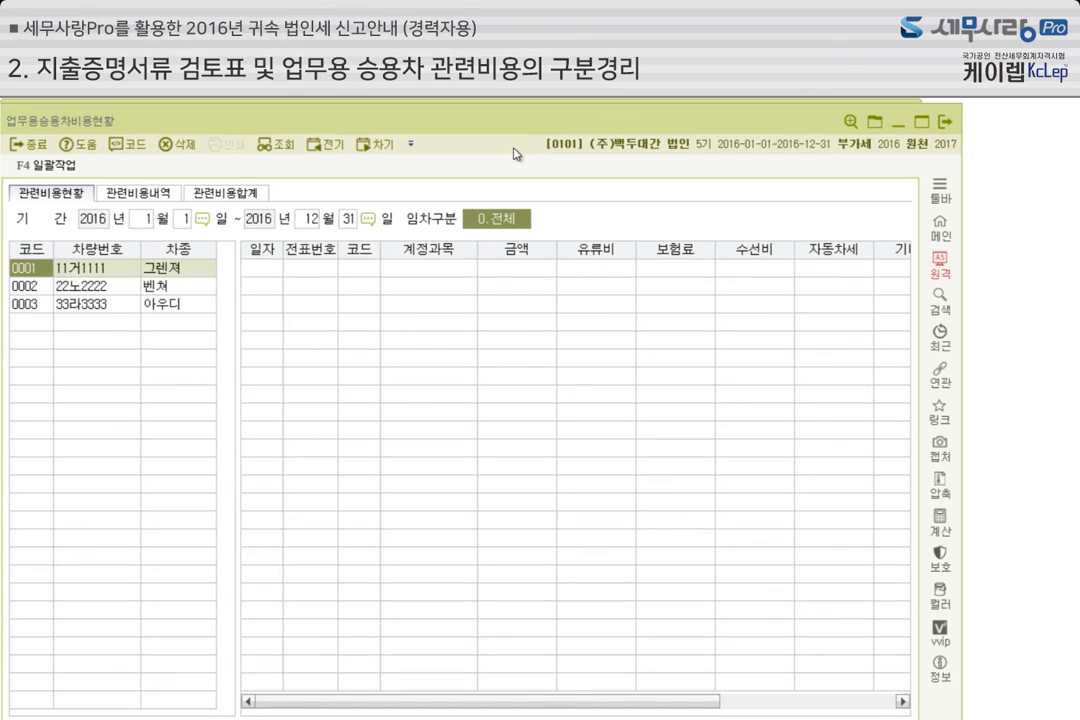
left_click(92, 270)
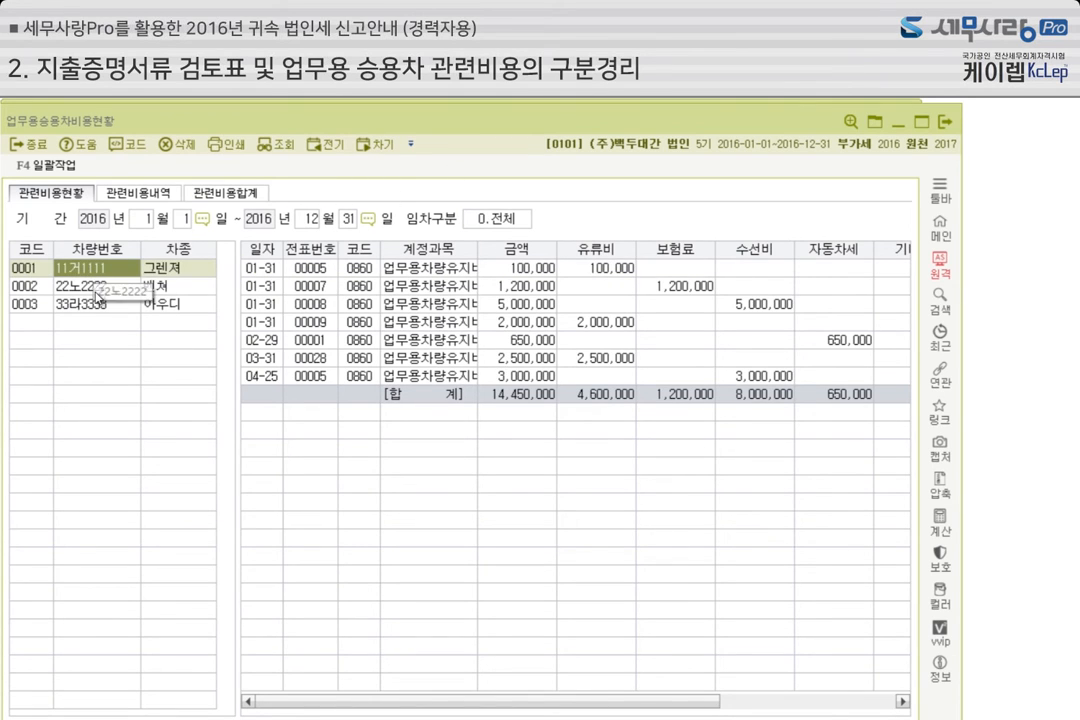
left_click(97, 304)
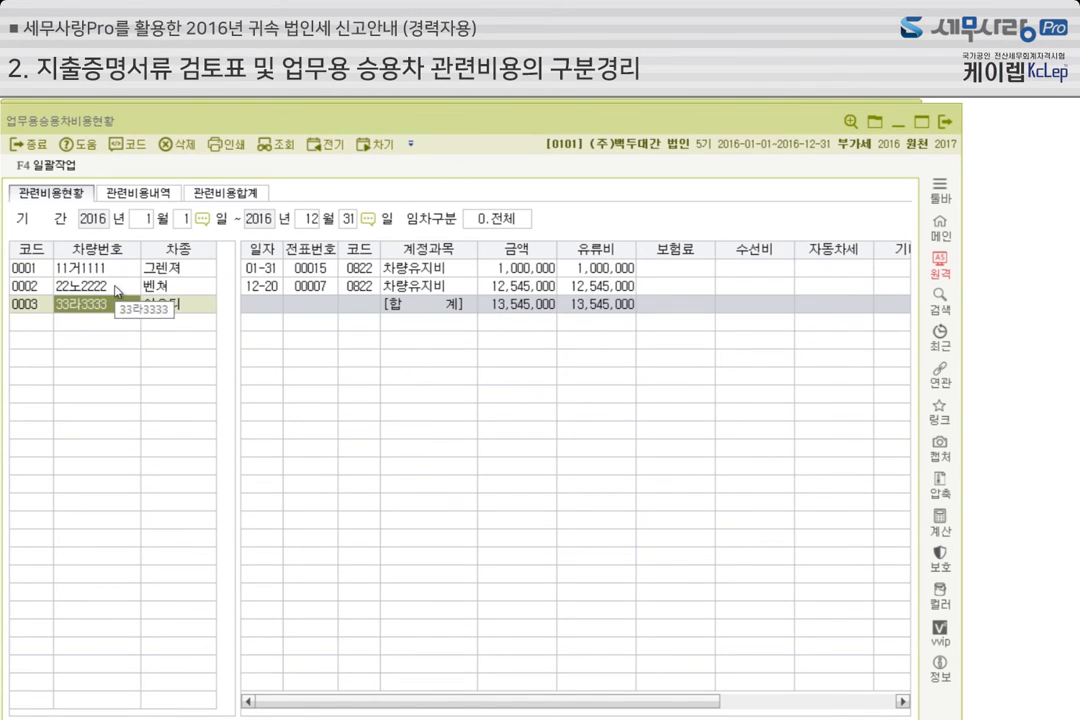
left_click(95, 268)
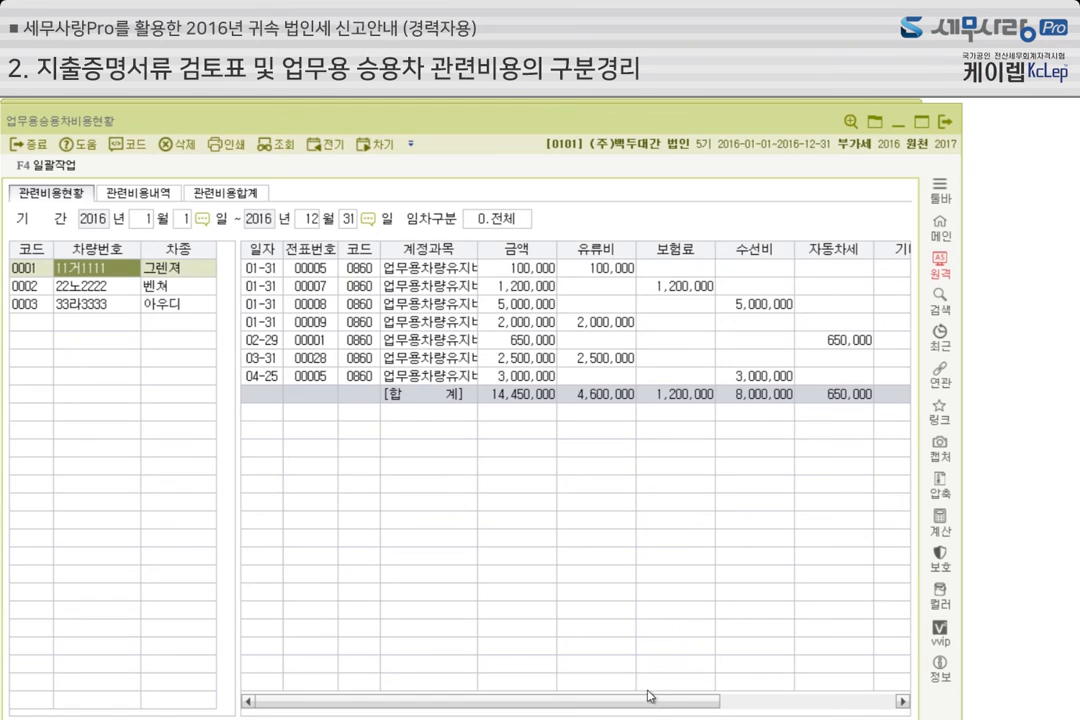
left_click_drag(633, 702, 610, 705)
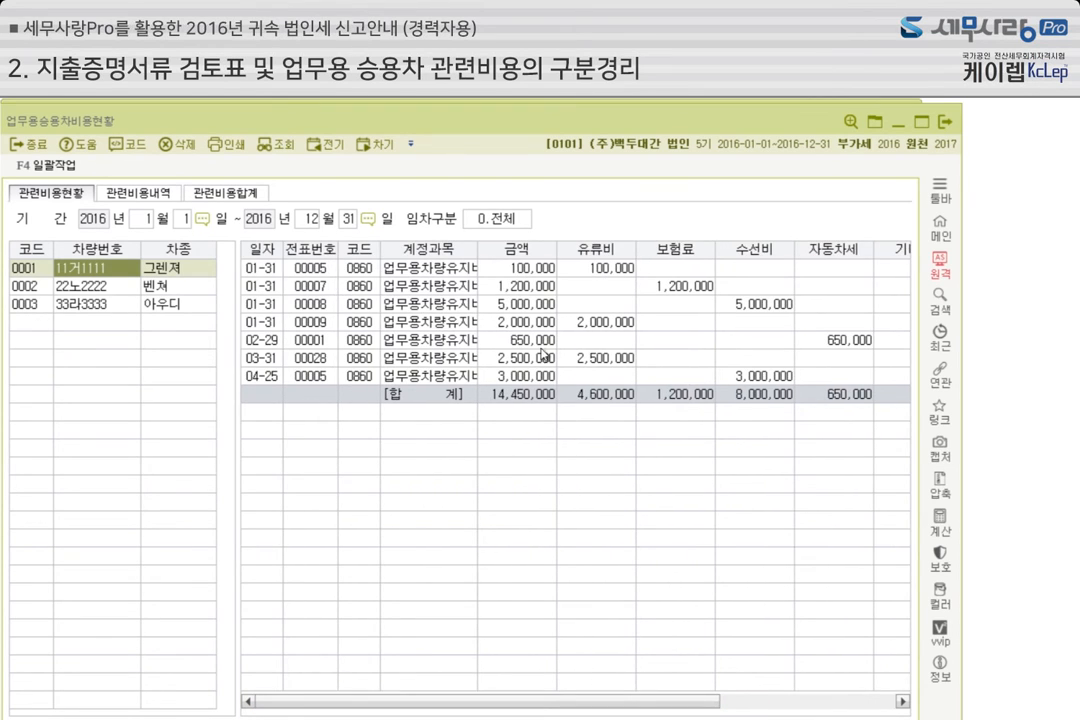
left_click(106, 286)
left_click(117, 306)
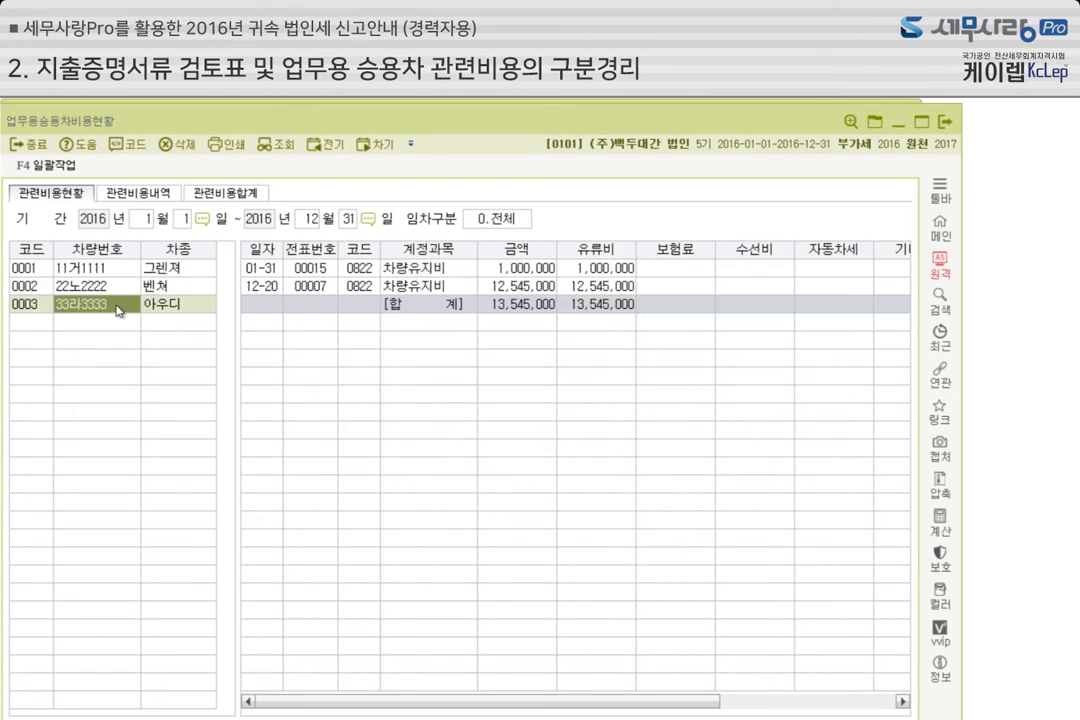
Review the 관련비용내역 voucher details of cars 0001, 0002 and 0003 for January 1 to December 31, 2016
left_click(112, 195)
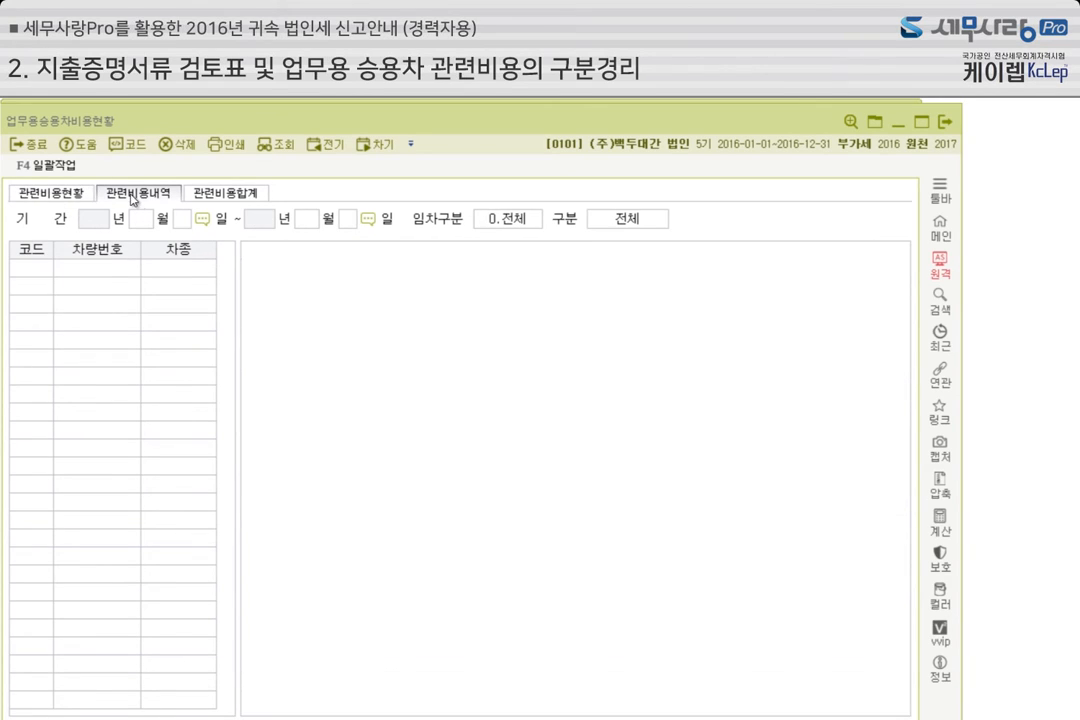
key("Return")
key("Return")
key("Return")
key("Return")
key("Return")
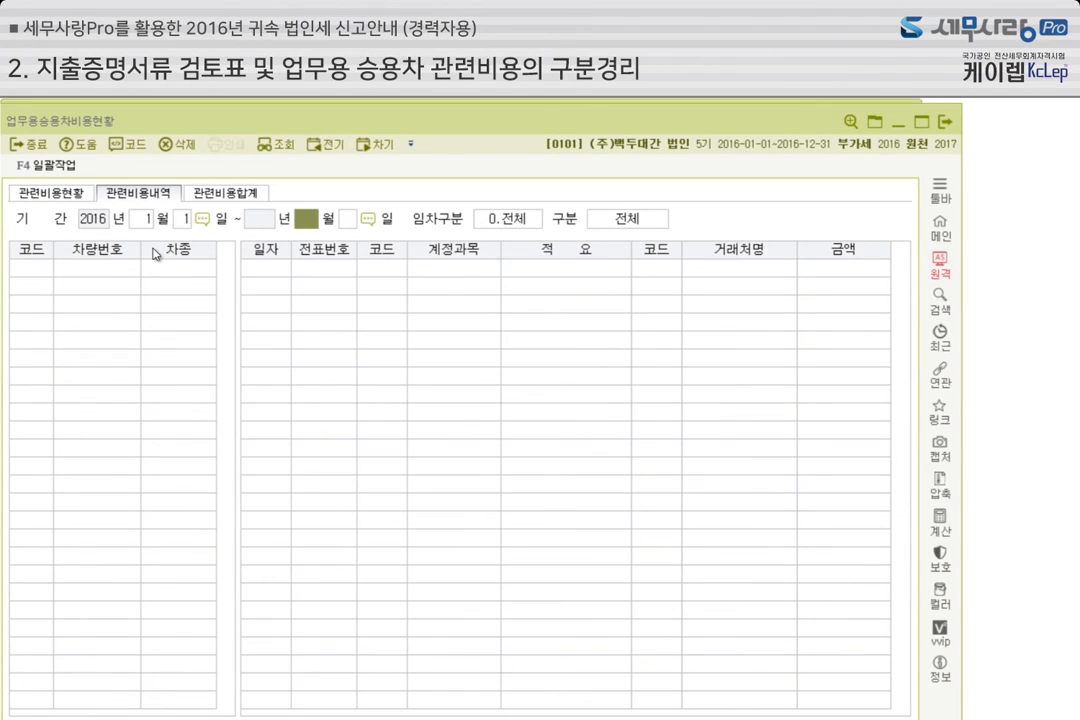
key("Return")
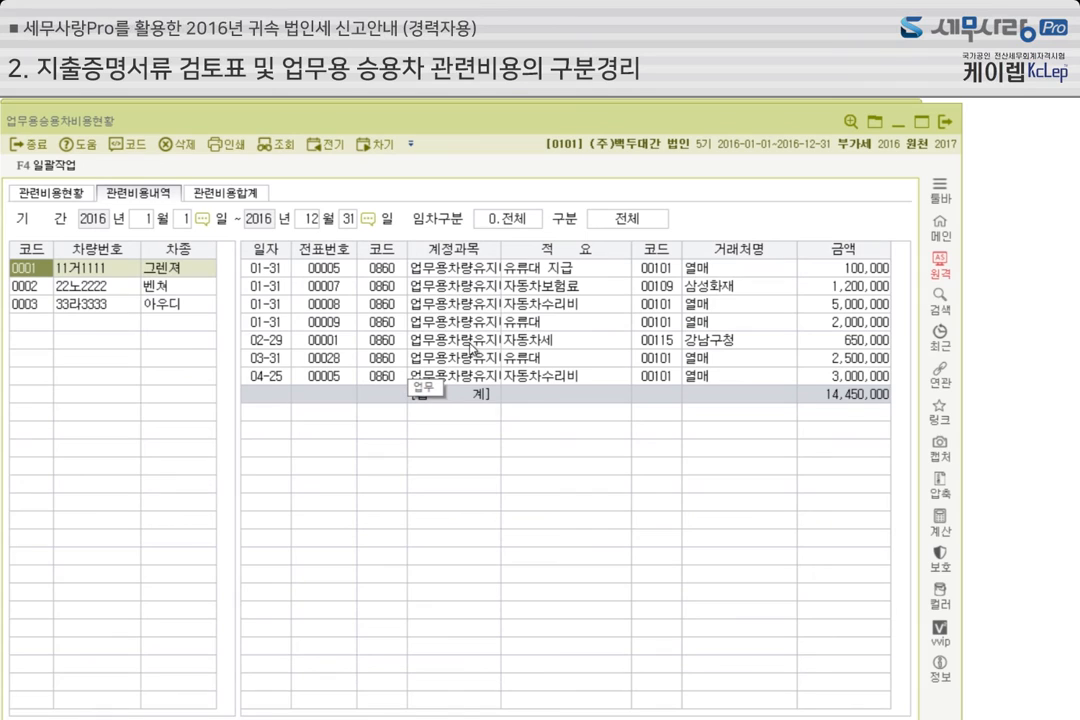
left_click(114, 288)
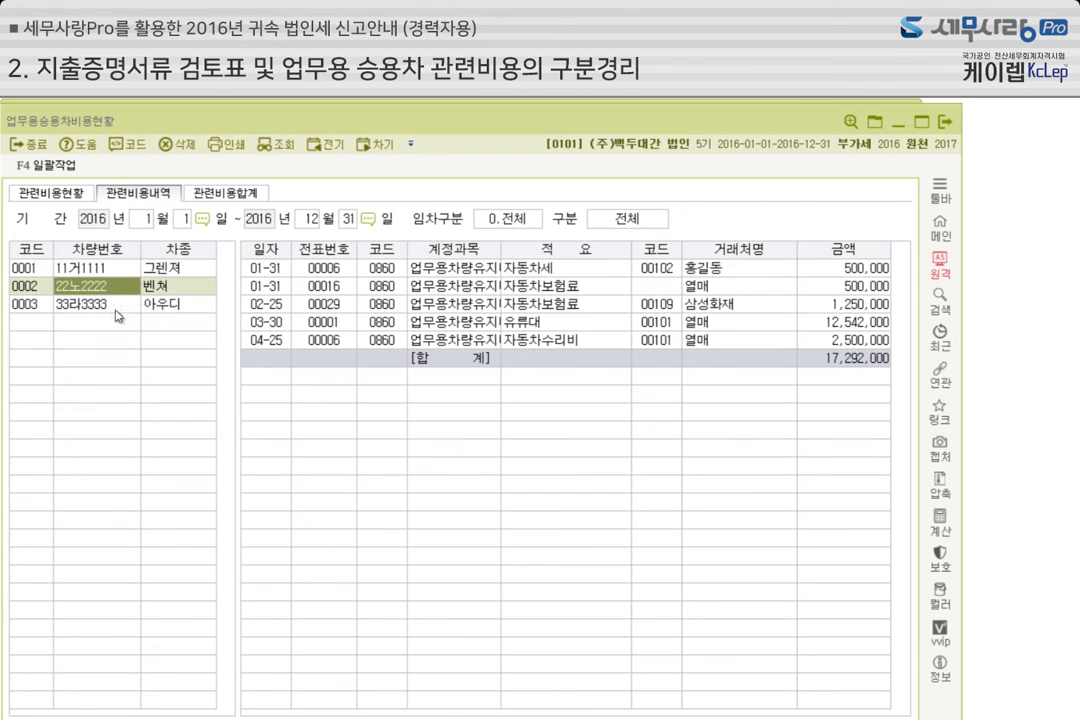
left_click(105, 303)
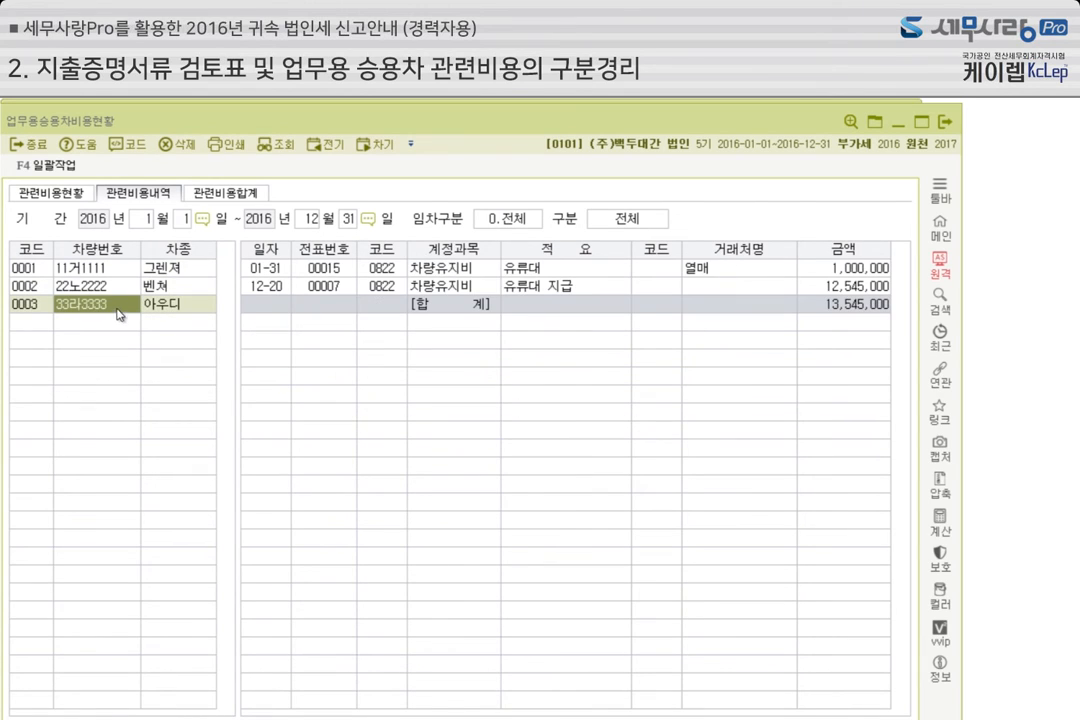
Review the 관련비용합계 by account (0.계정별합계) for all of 2016, and close 업무용승용차비용현황
left_click(231, 195)
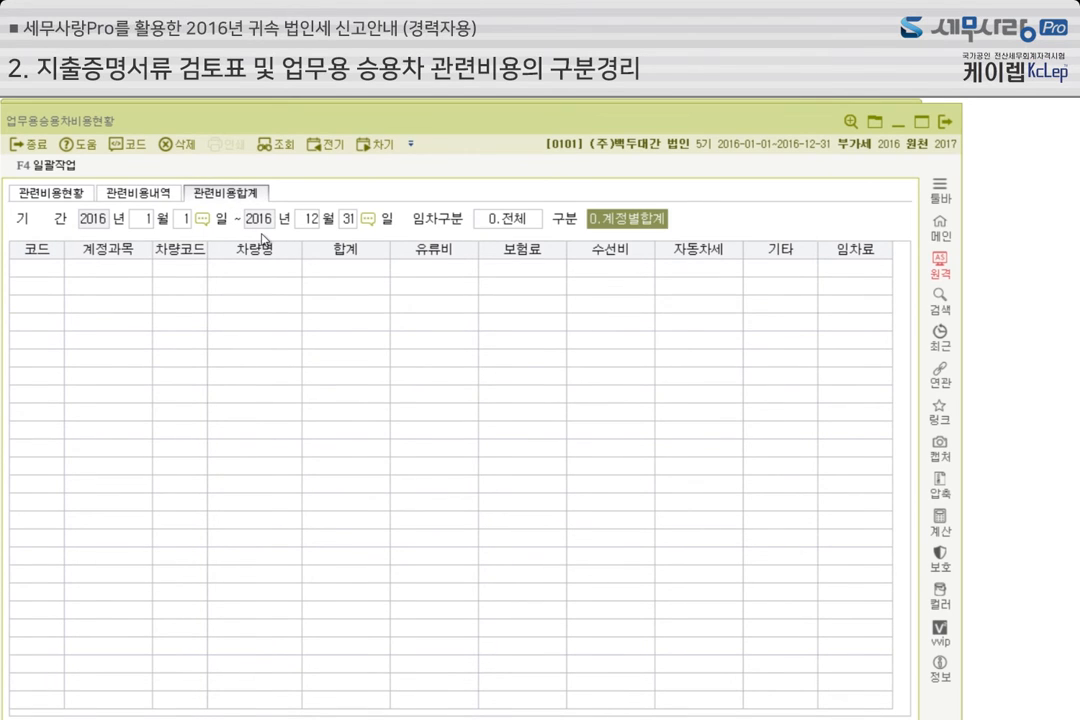
key("Return")
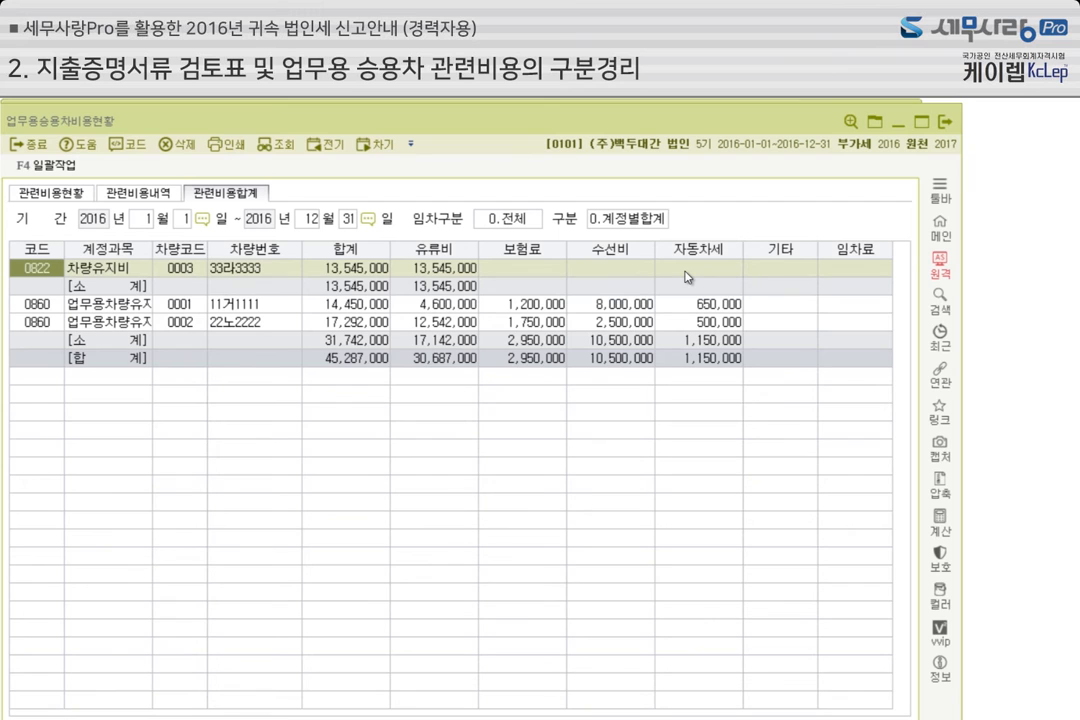
left_click(946, 122)
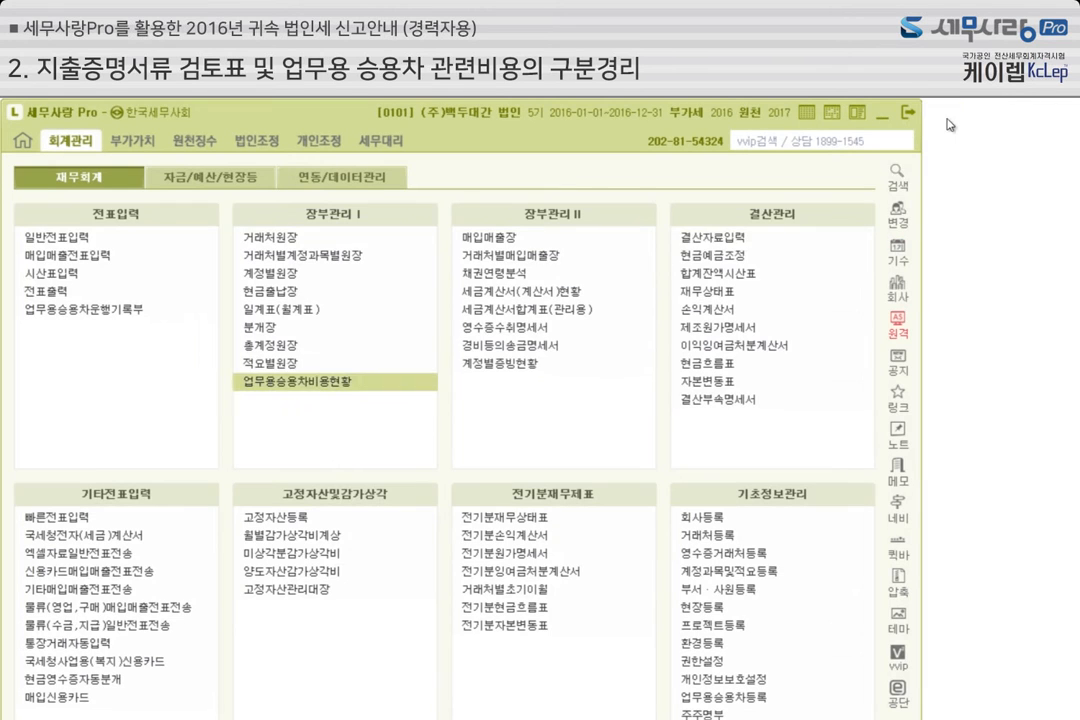
Open 업무용승용차운행기록부 for January 1 to December 31, 2016 and display the driving log of car 0001
left_click(102, 316)
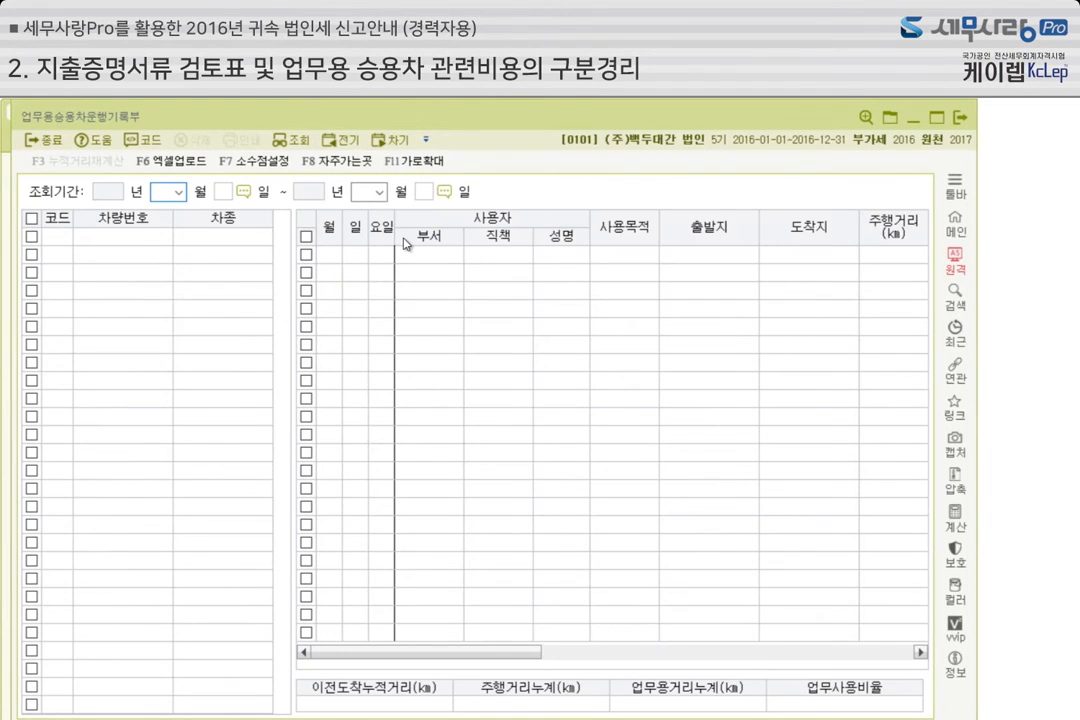
type("01")
key("Return")
type("1")
key("Return")
type("12")
key("Return")
type("31")
key("Return")
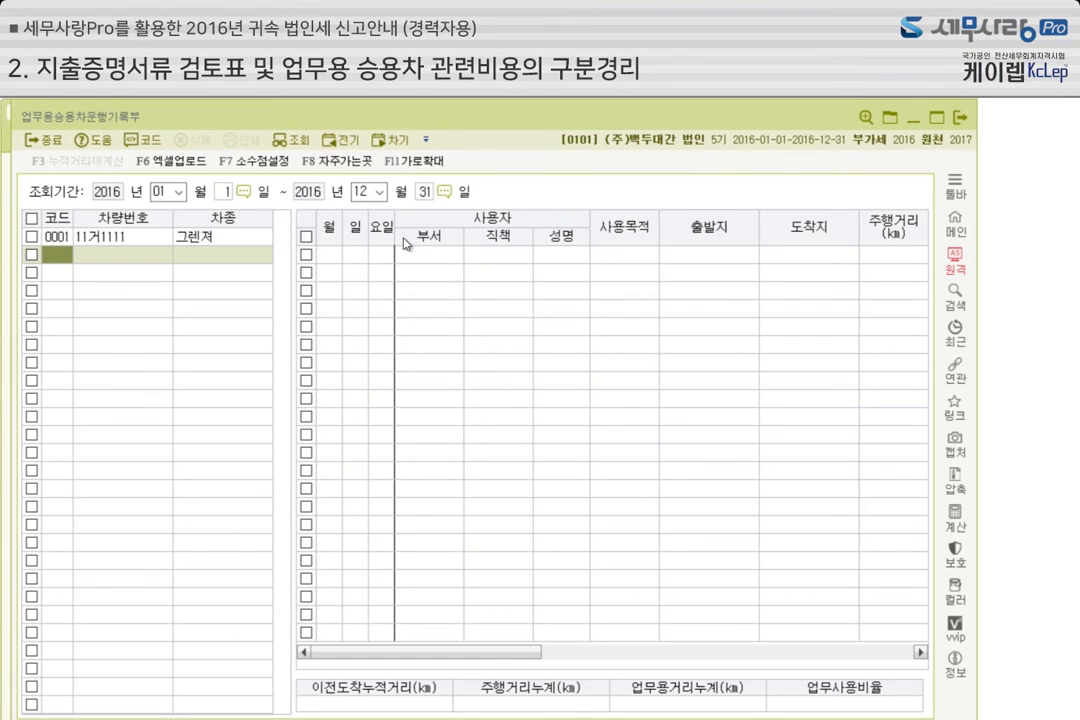
left_click(236, 238)
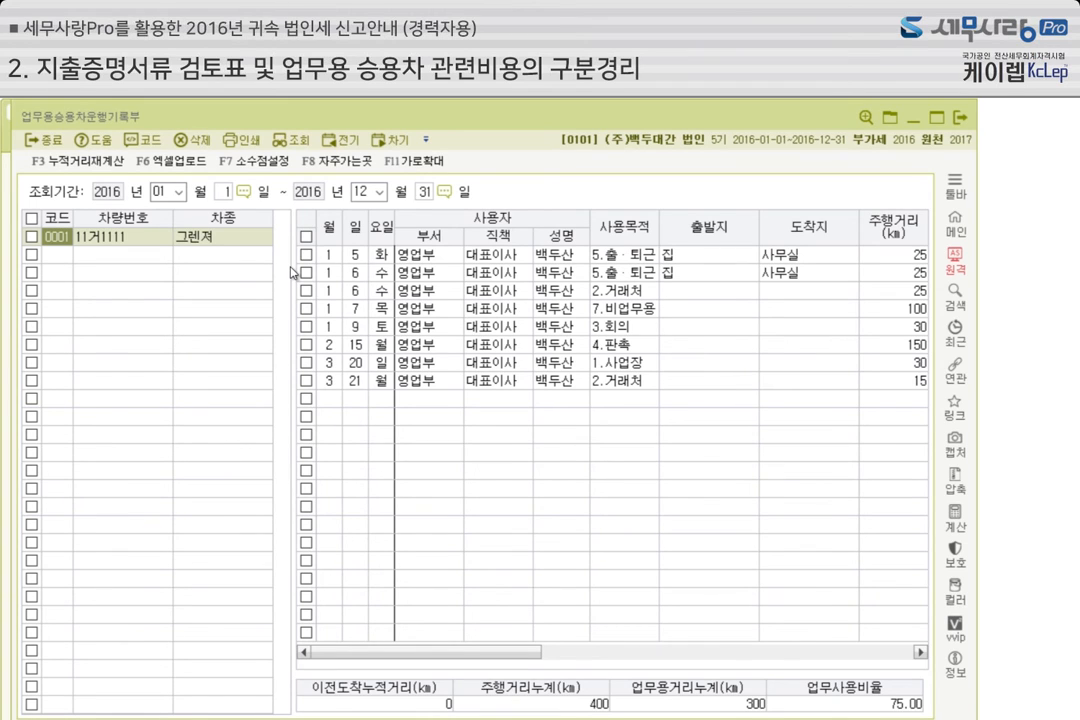
Review the 사용목적 entries in the driving log of car 0001 and locate the 엑셀업로드 function
left_click(626, 258)
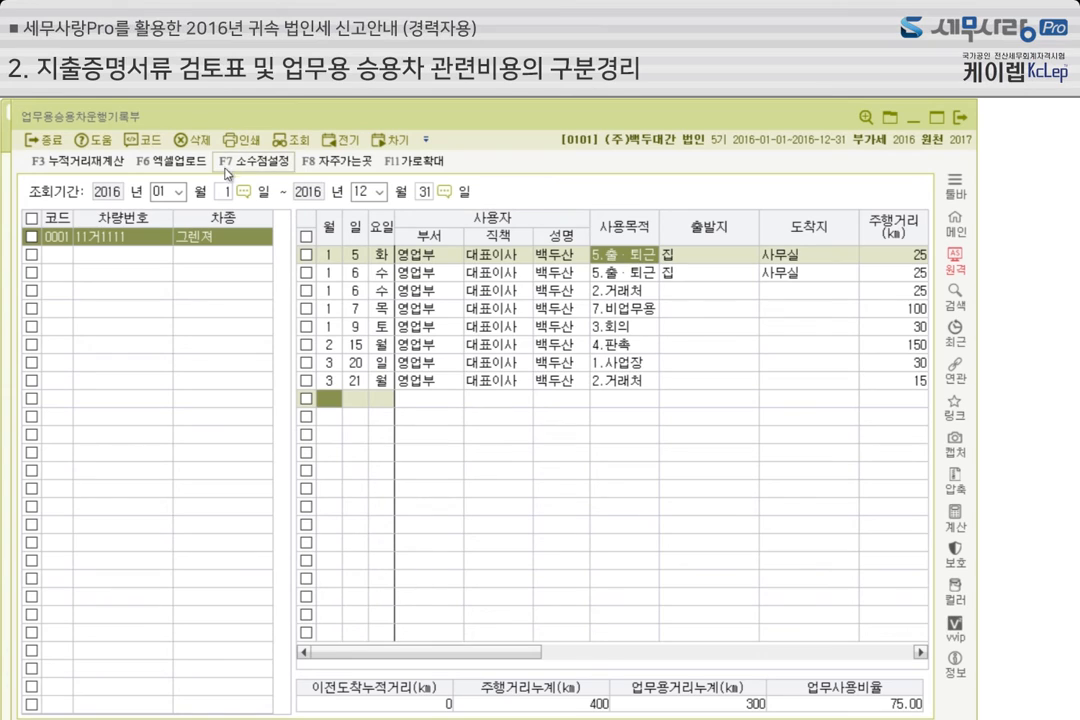
left_click(183, 166)
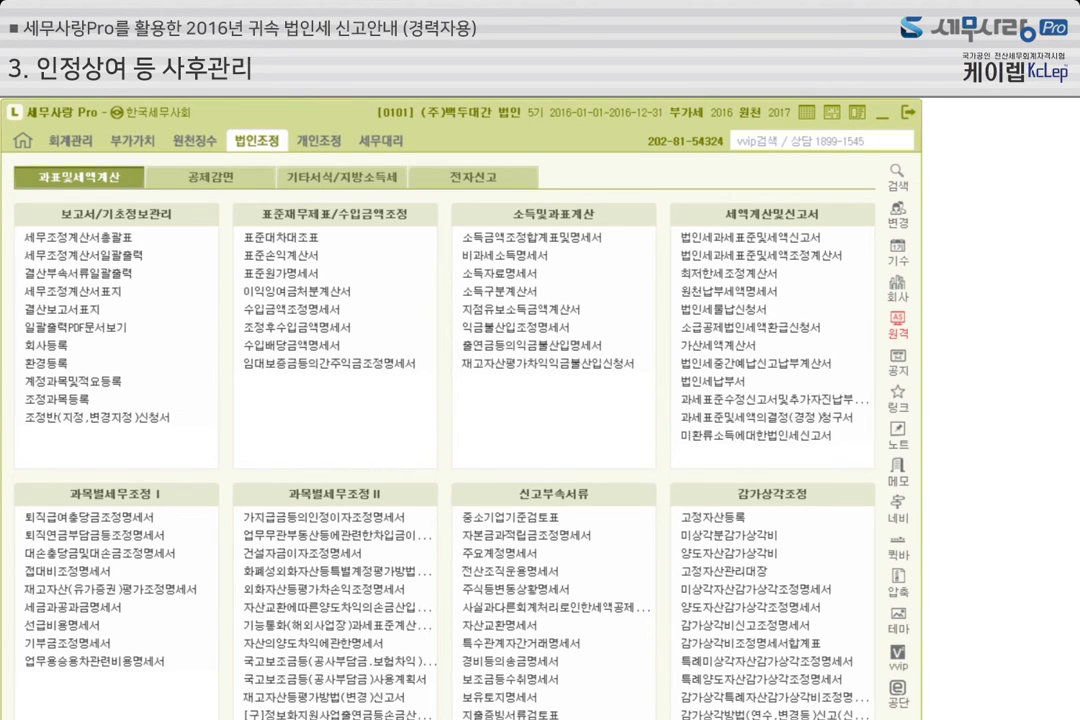
Open 소득금액조정합계표및명세서, examine the items disposed as 상여, including 업무용차량비용 업무미사용분 and 가지급금인정이자(대표이사), and close the form
left_click(577, 242)
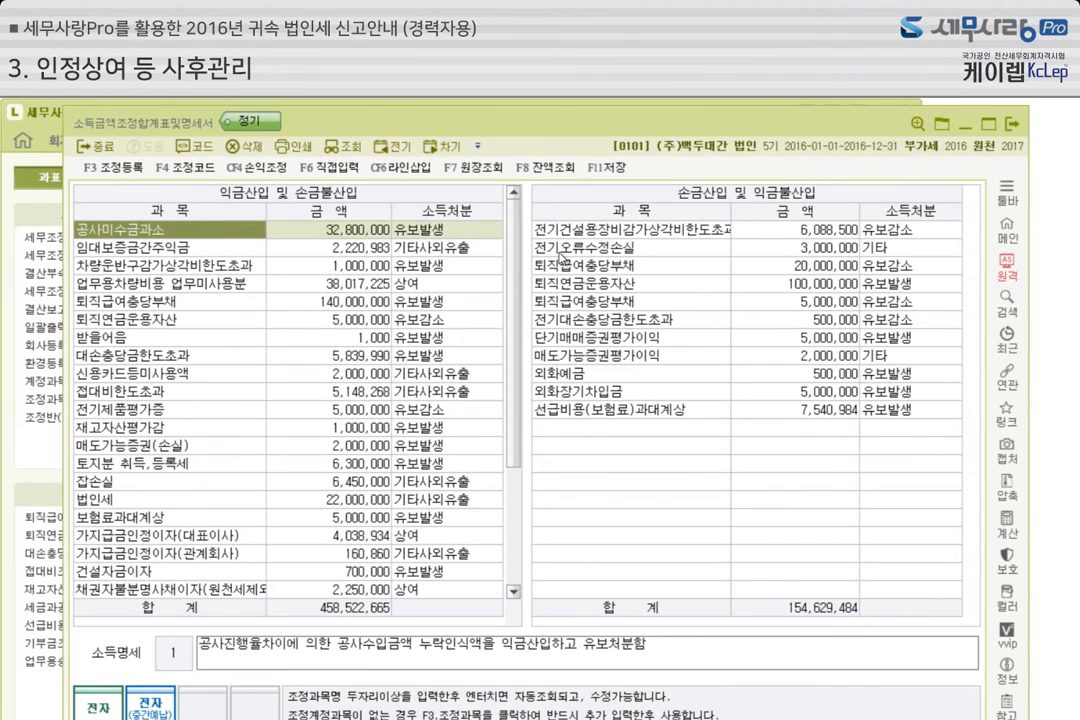
left_click(440, 283)
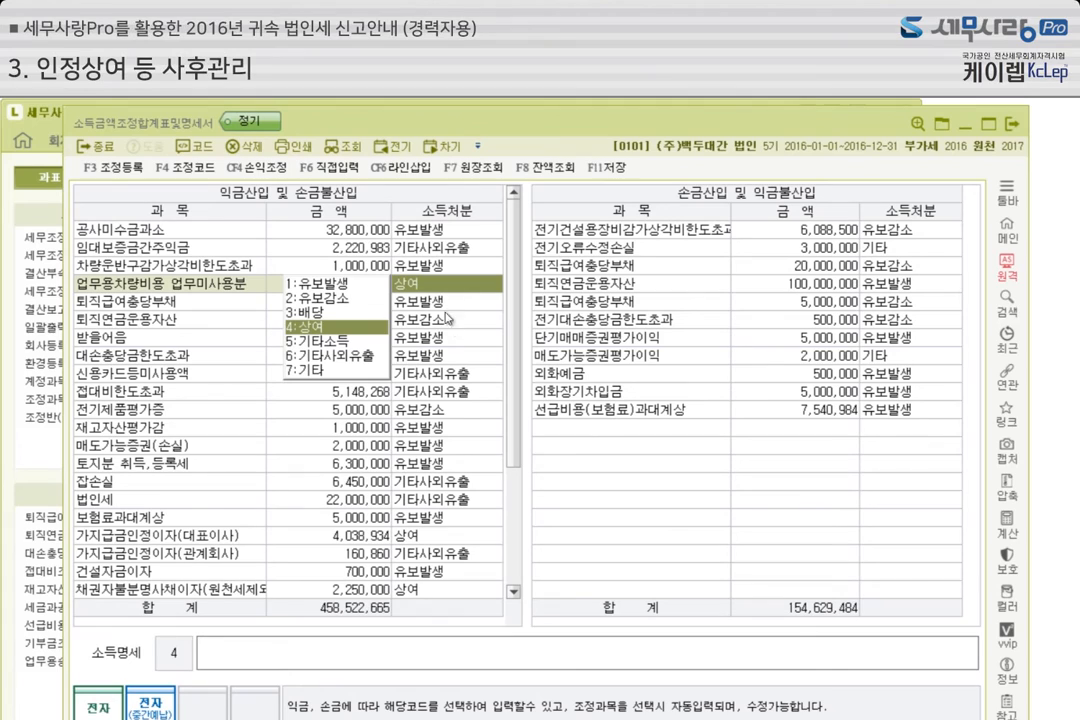
left_click(422, 538)
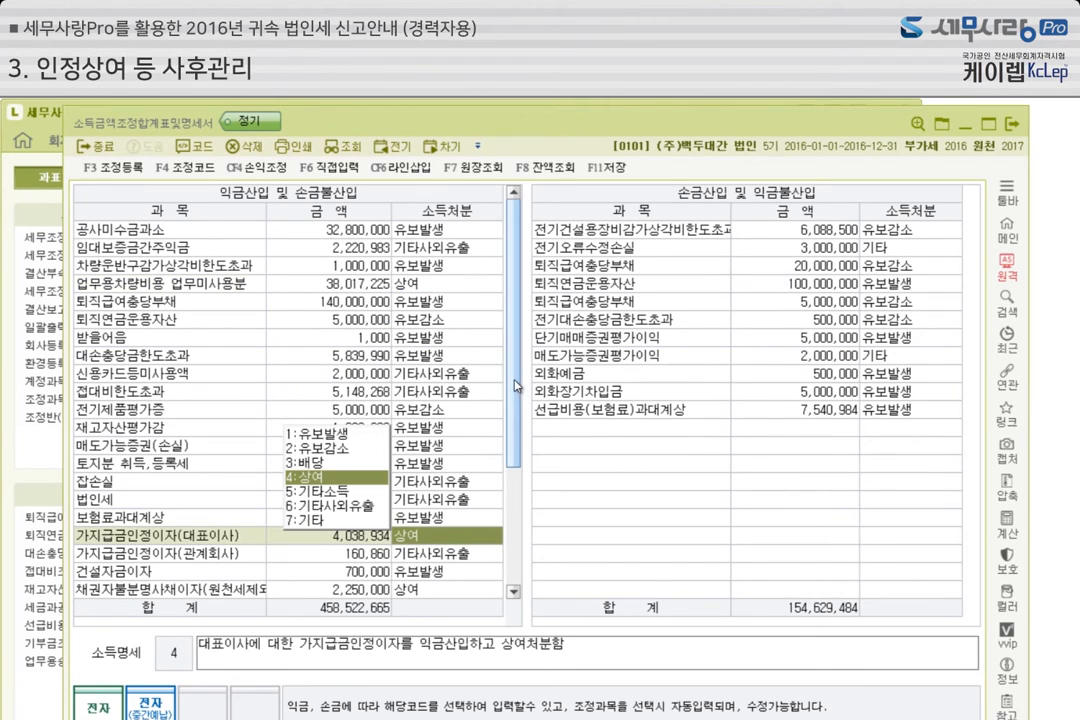
left_click(440, 283)
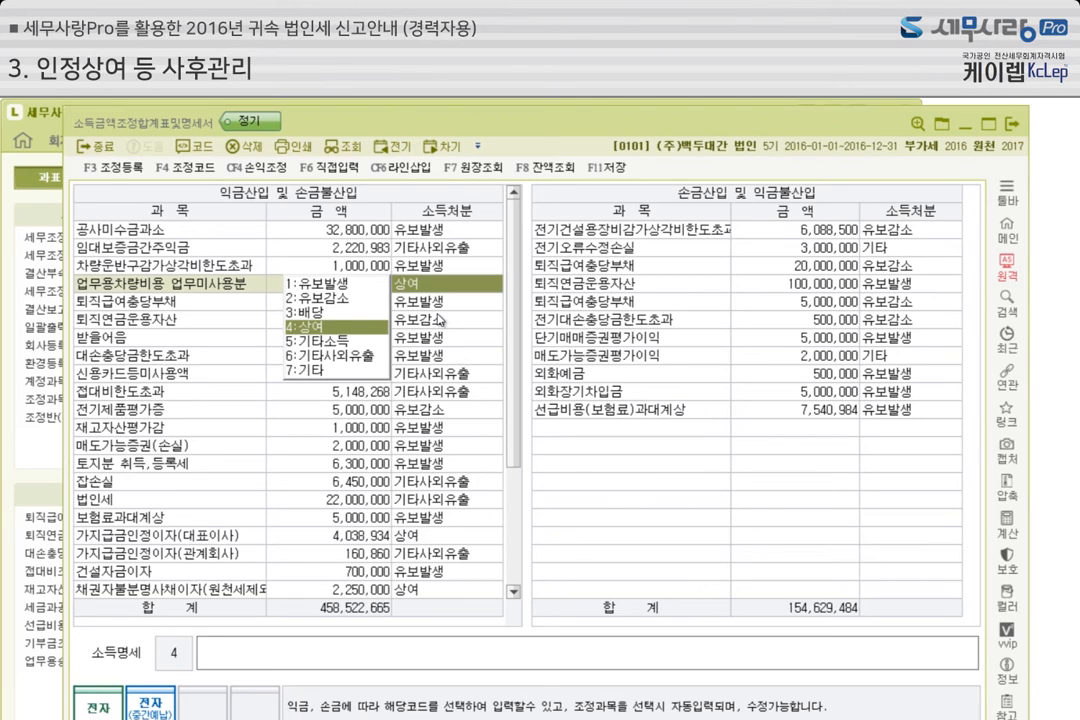
left_click(1014, 130)
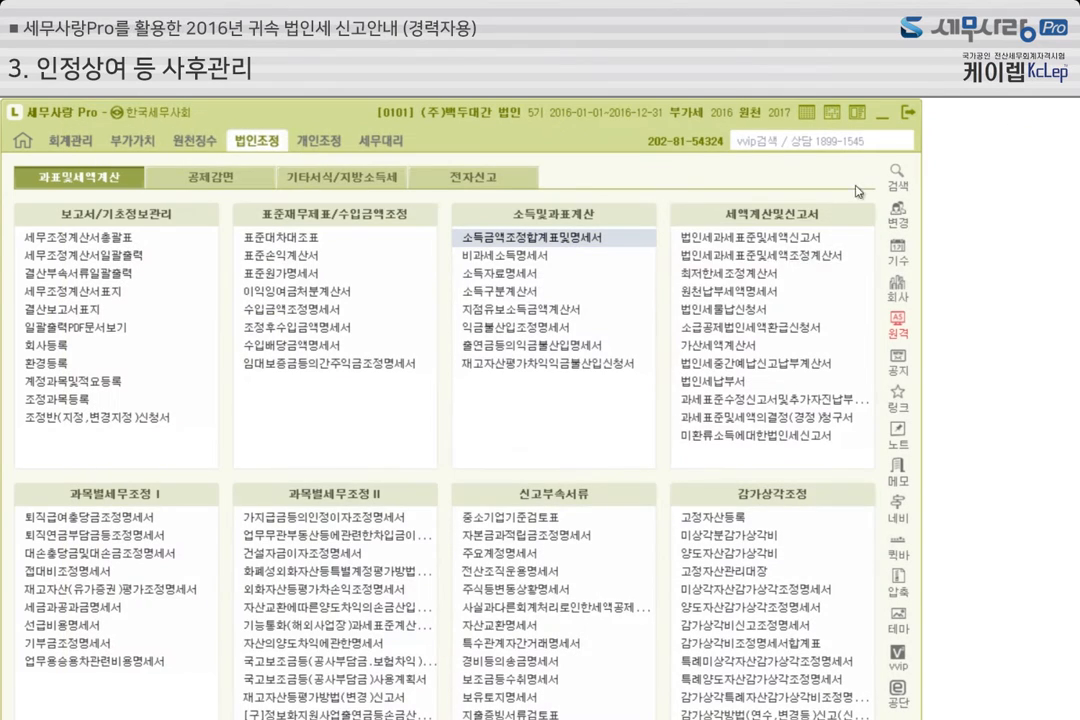
Open 소득자료명세서, review the amounts and 귀속연도 of 인정상여, 인정배당 and 기타소득, and close the form
left_click(538, 275)
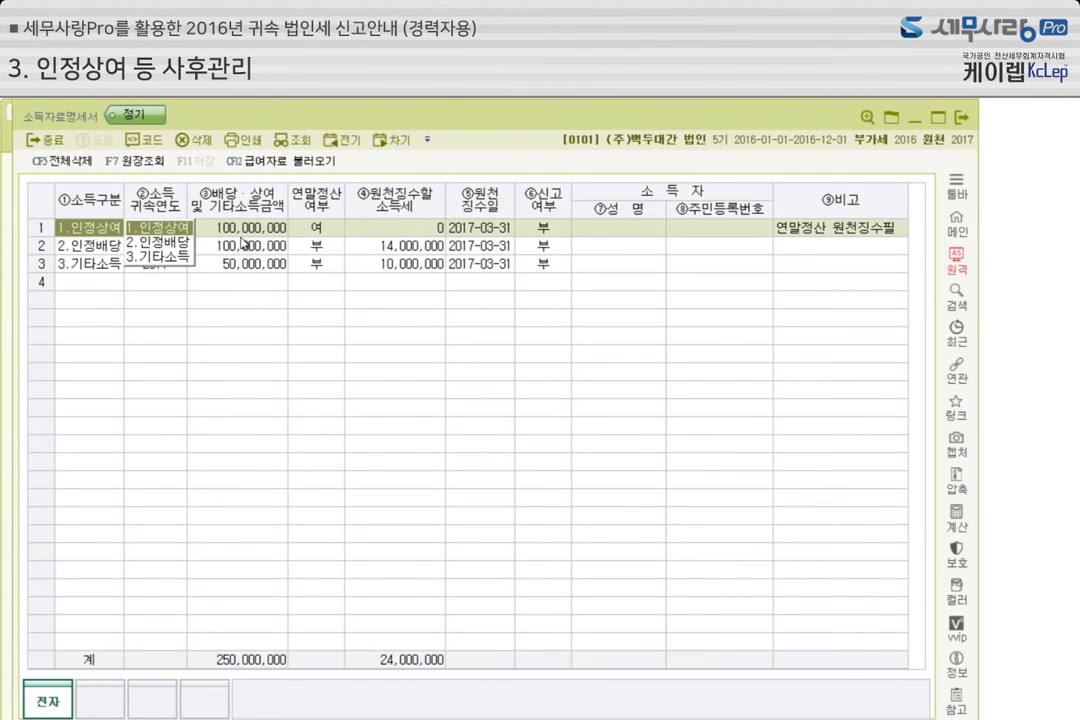
left_click(247, 230)
left_click(240, 246)
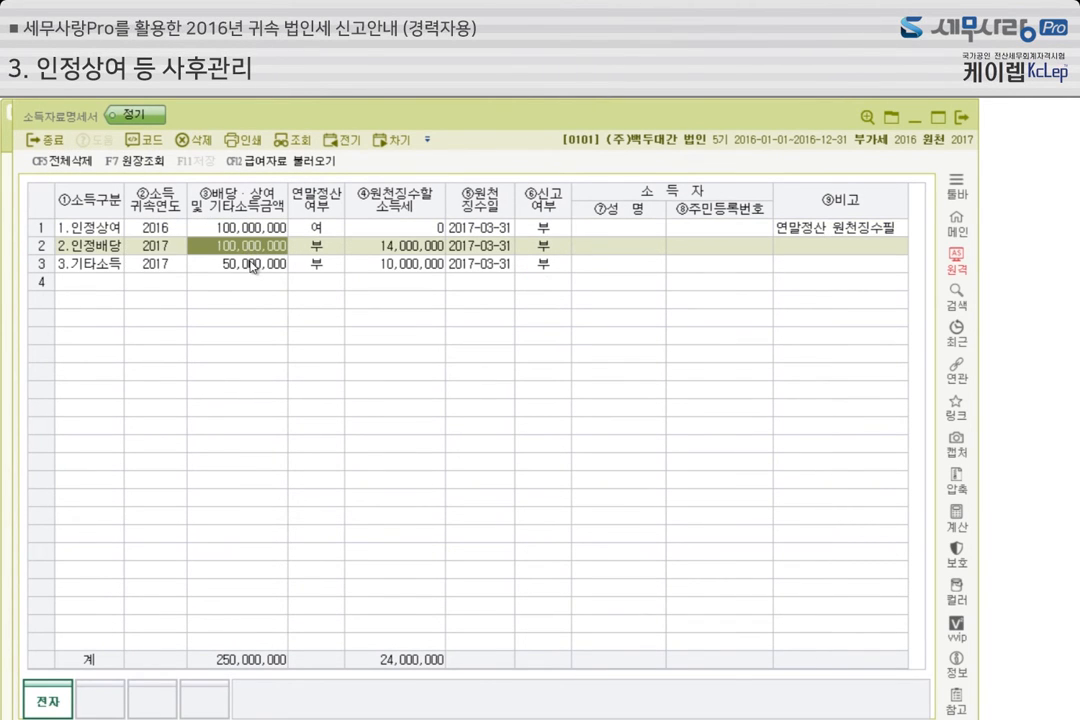
left_click(236, 265)
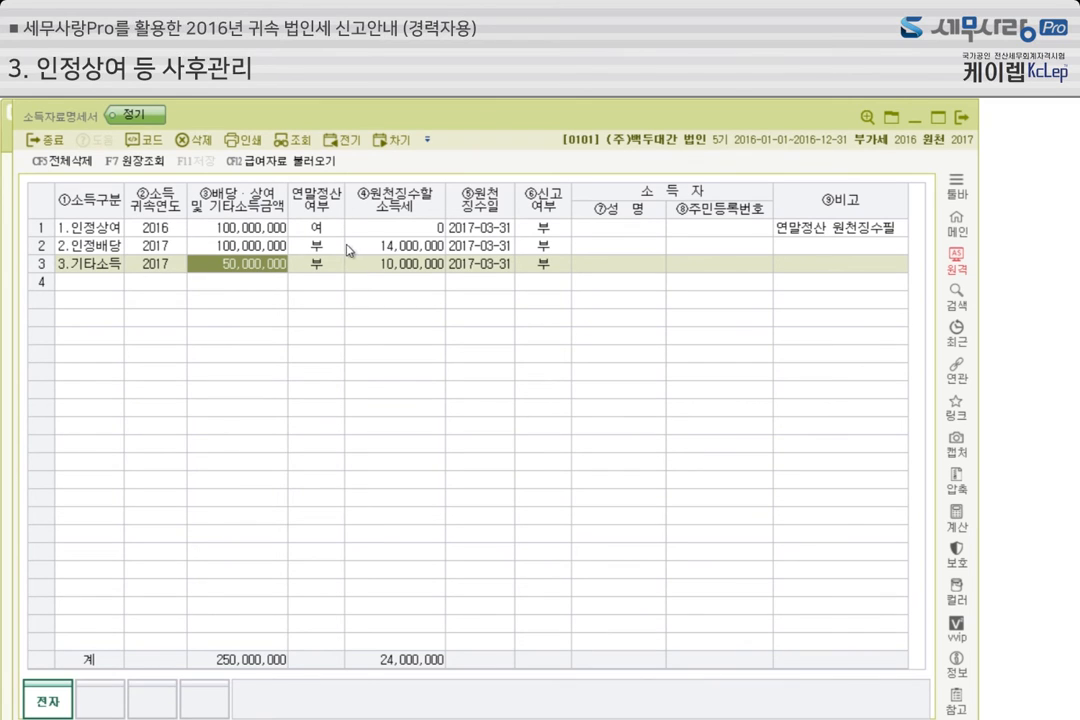
left_click(268, 234)
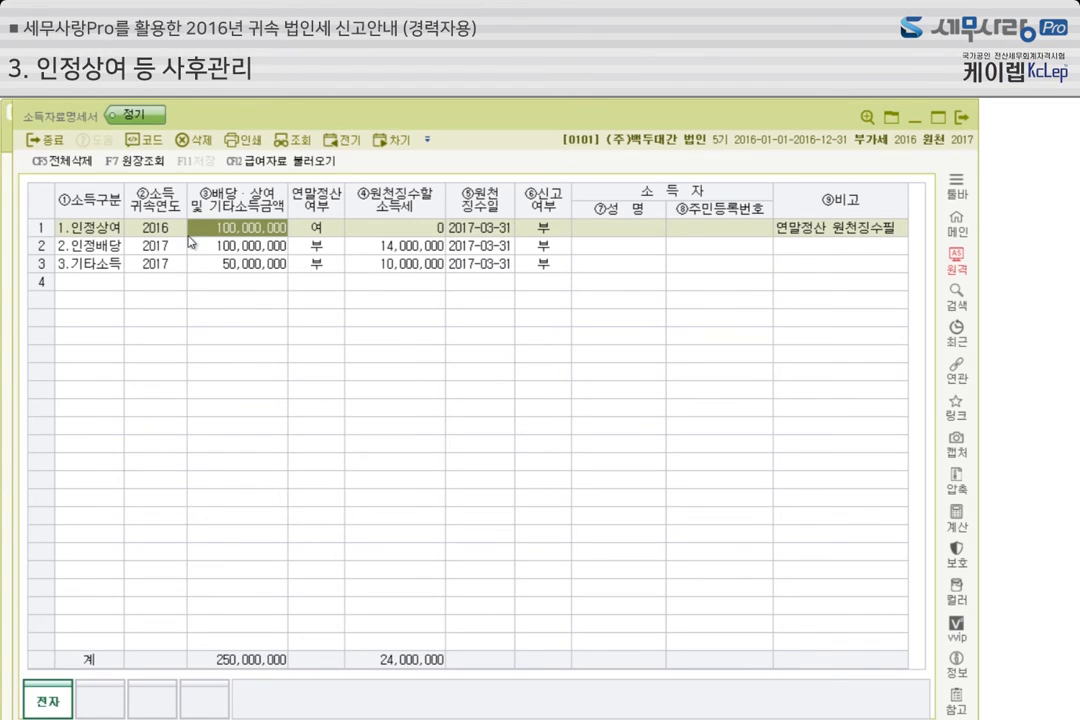
left_click(166, 249)
left_click(167, 266)
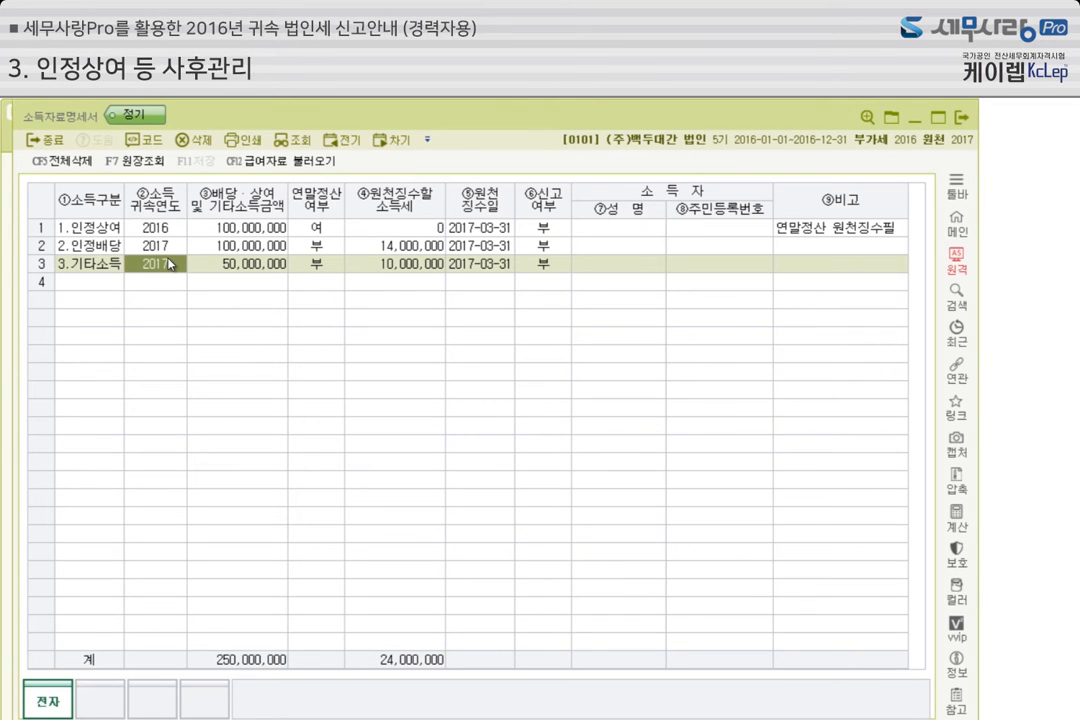
left_click(961, 124)
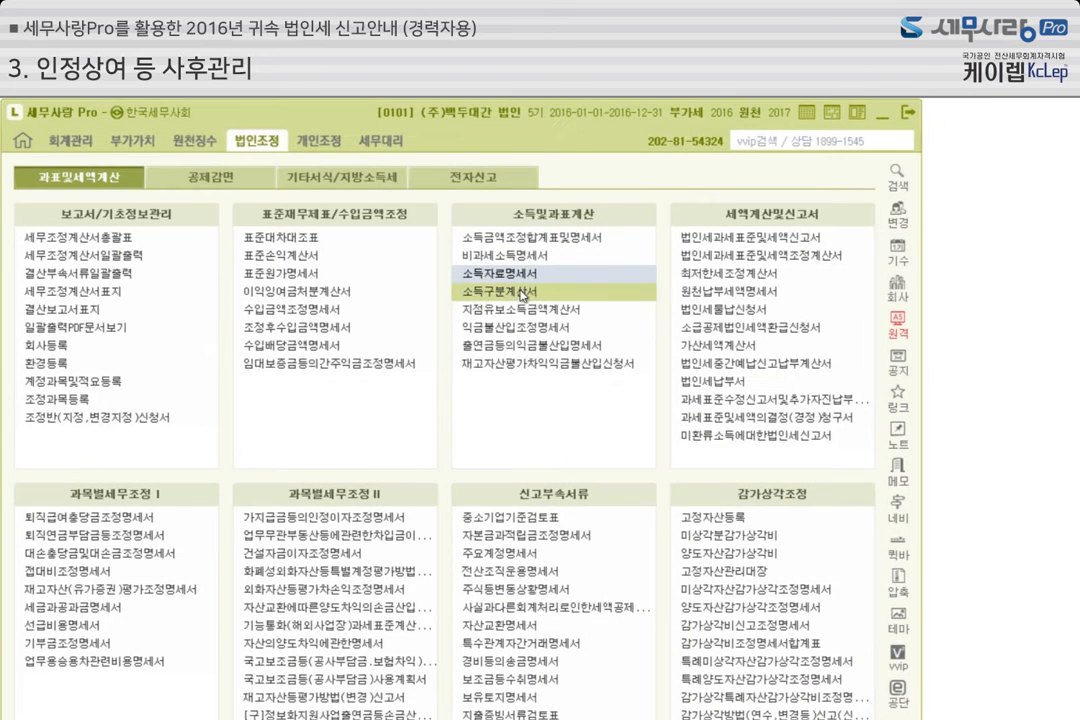
Display the 원천징수이행상황신고서 with 귀속기간 and 지급기간 both March 2017 and 신고구분 1.정기신고, and close it after checking the A01 tax
left_click(205, 141)
left_click(135, 311)
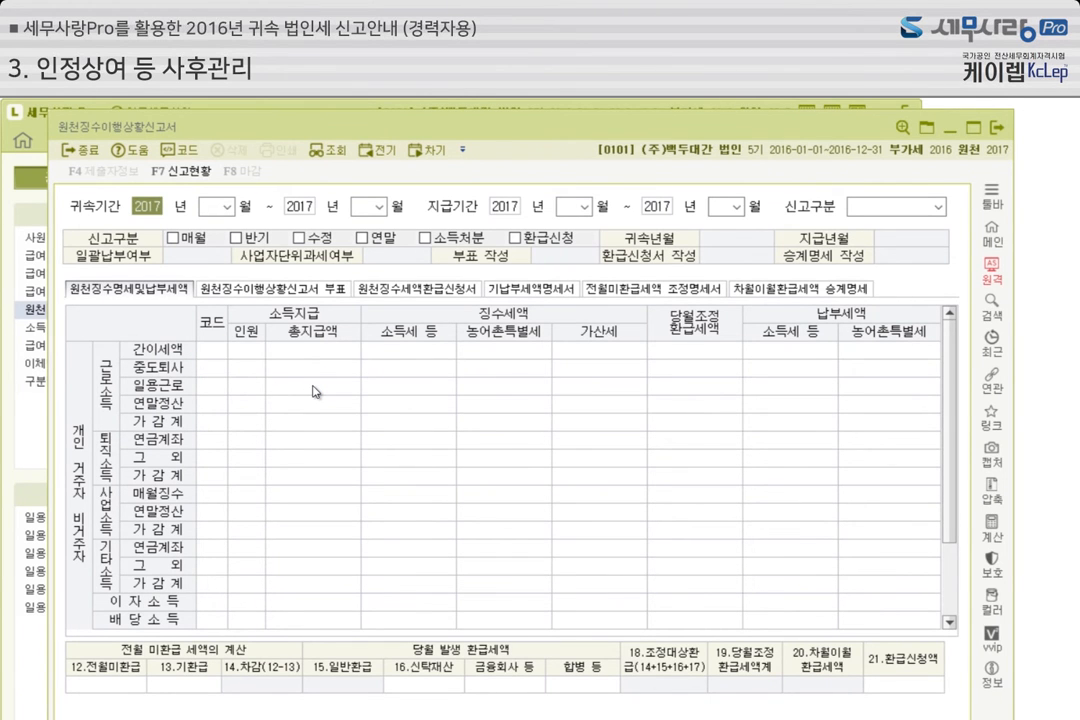
key("Return")
type("3")
key("Return")
key("Return")
type("3")
key("Return")
key("Return")
type("3")
key("Return")
key("Return")
type("3")
key("Return")
type("1.정기신고")
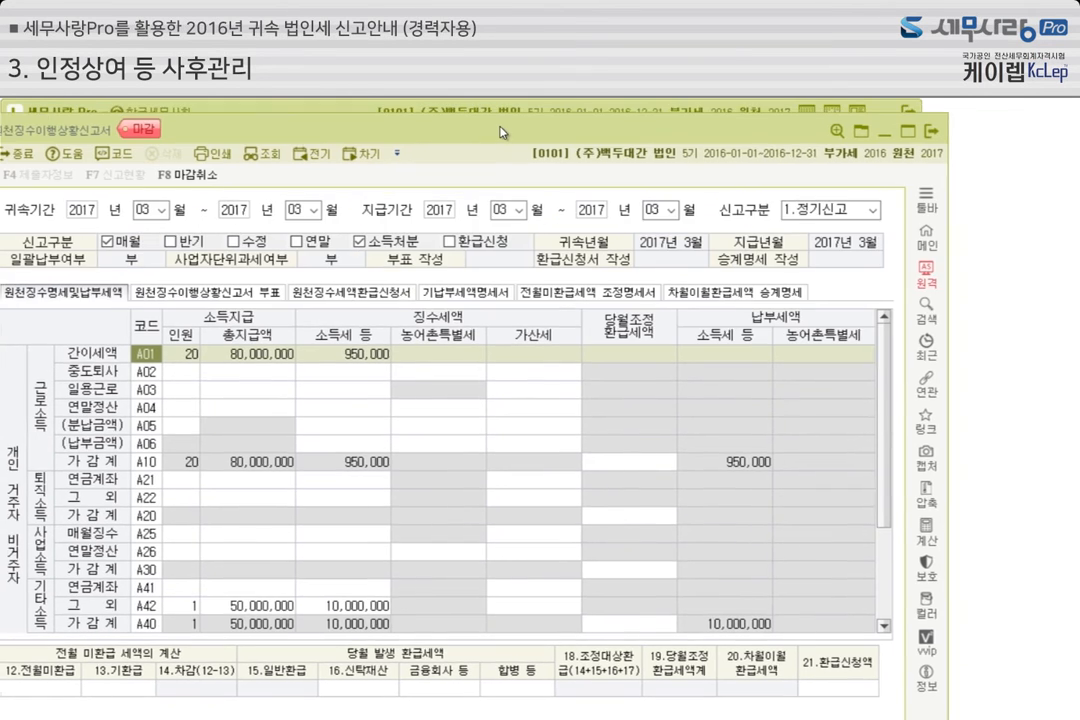
left_click_drag(506, 133, 539, 123)
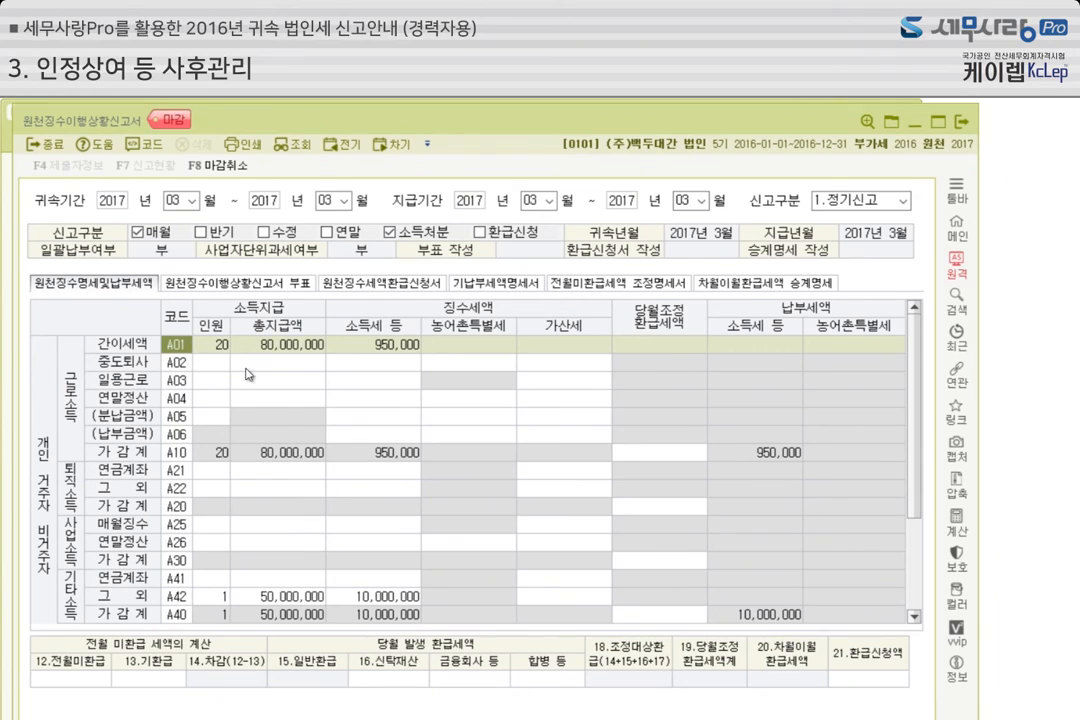
left_click(385, 345)
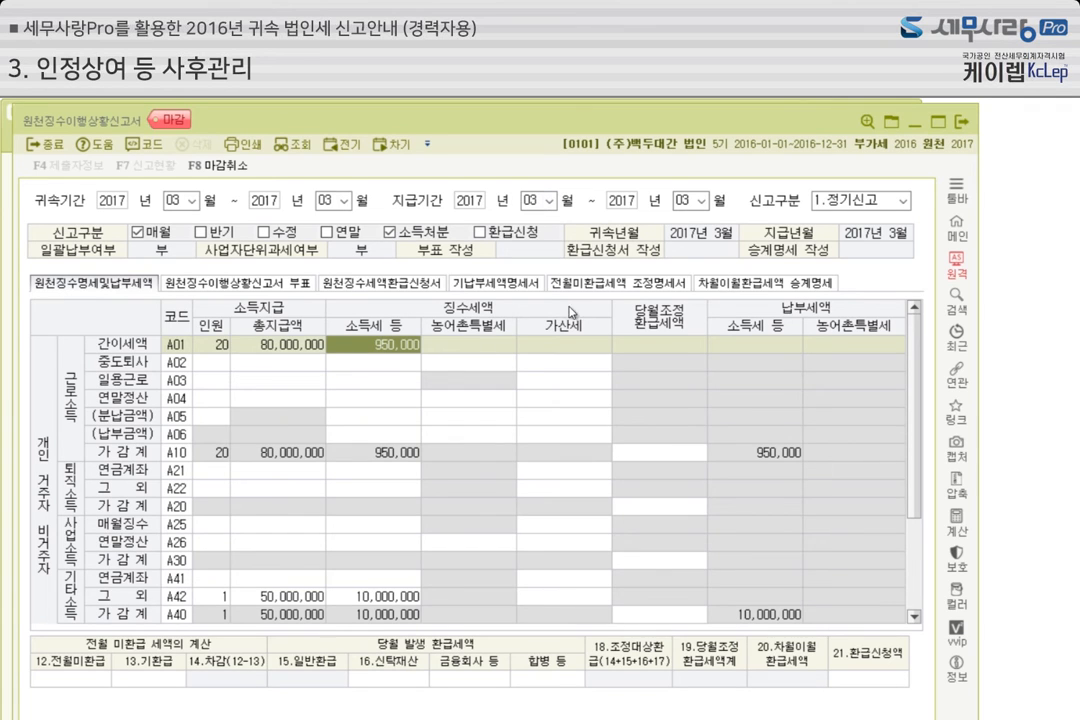
left_click(965, 127)
Reopen 원천징수이행상황신고서 and display the 1.정기신고 report with 귀속기간 February 2017 and 지급기간 March 2017
left_click(149, 316)
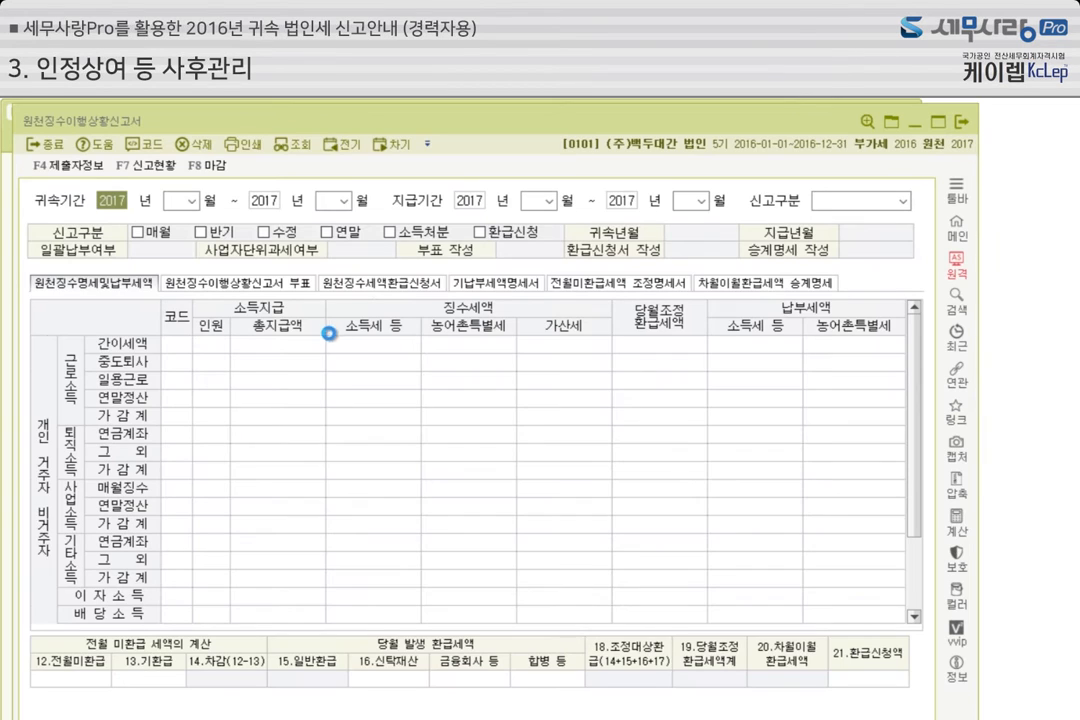
key("Return")
type("2")
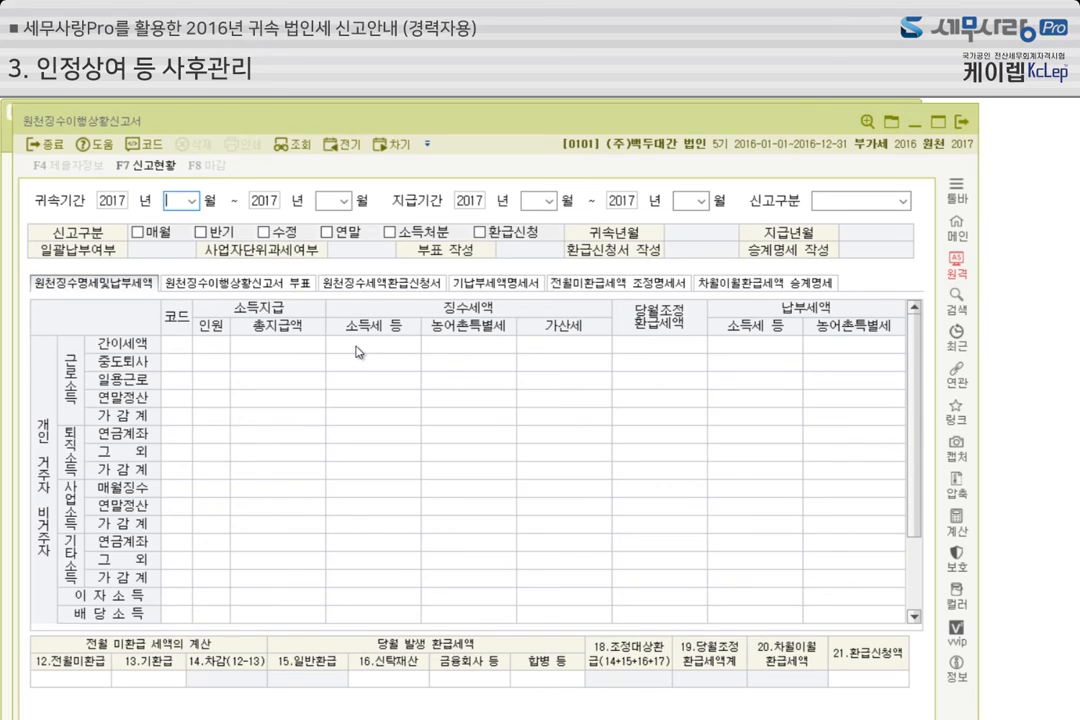
key("Return")
key("Return")
type("2")
key("Return")
key("Return")
type("3")
key("Return")
key("Return")
type("2")
key("Return")
type("1")
key("Return")
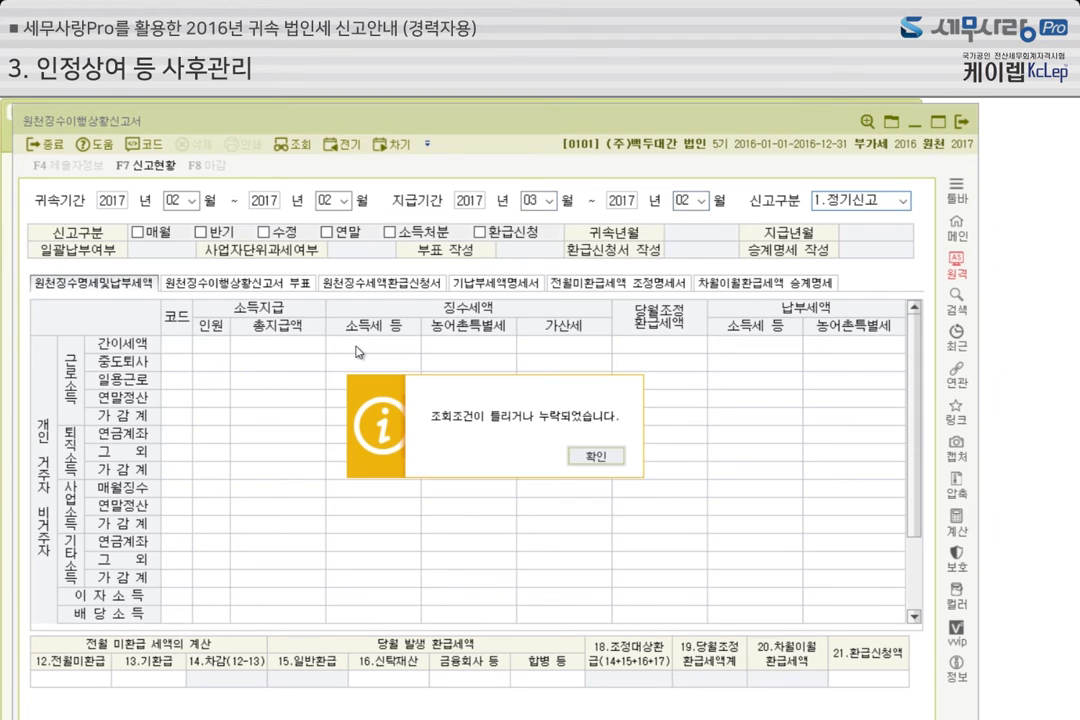
left_click(609, 456)
left_click(703, 200)
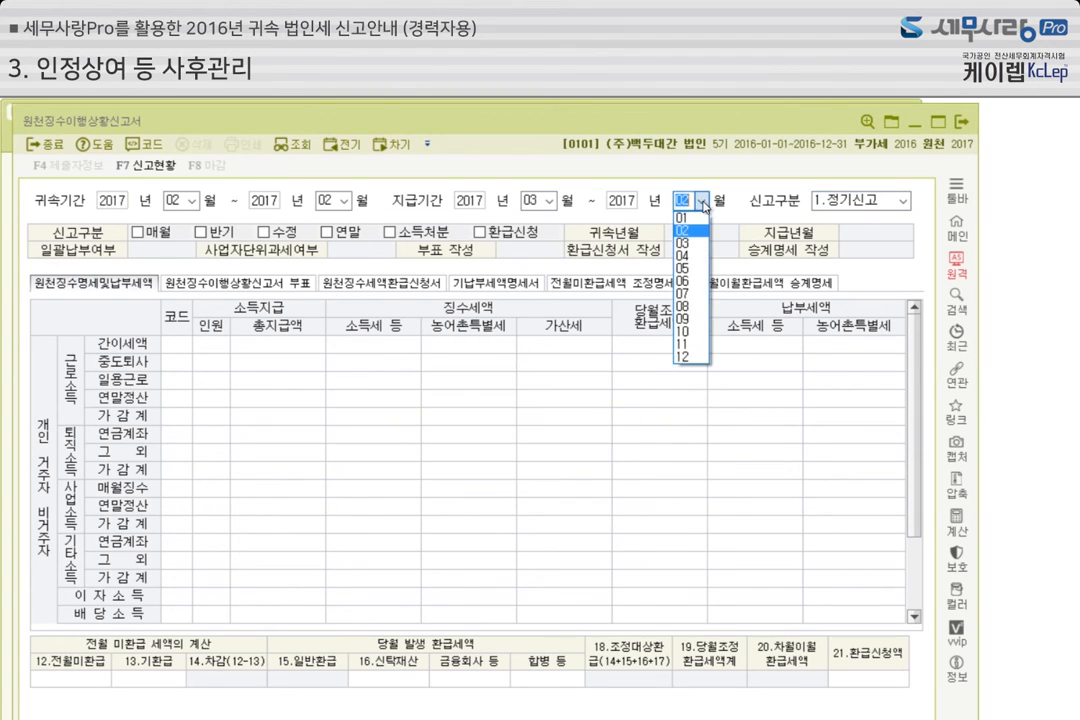
left_click(698, 243)
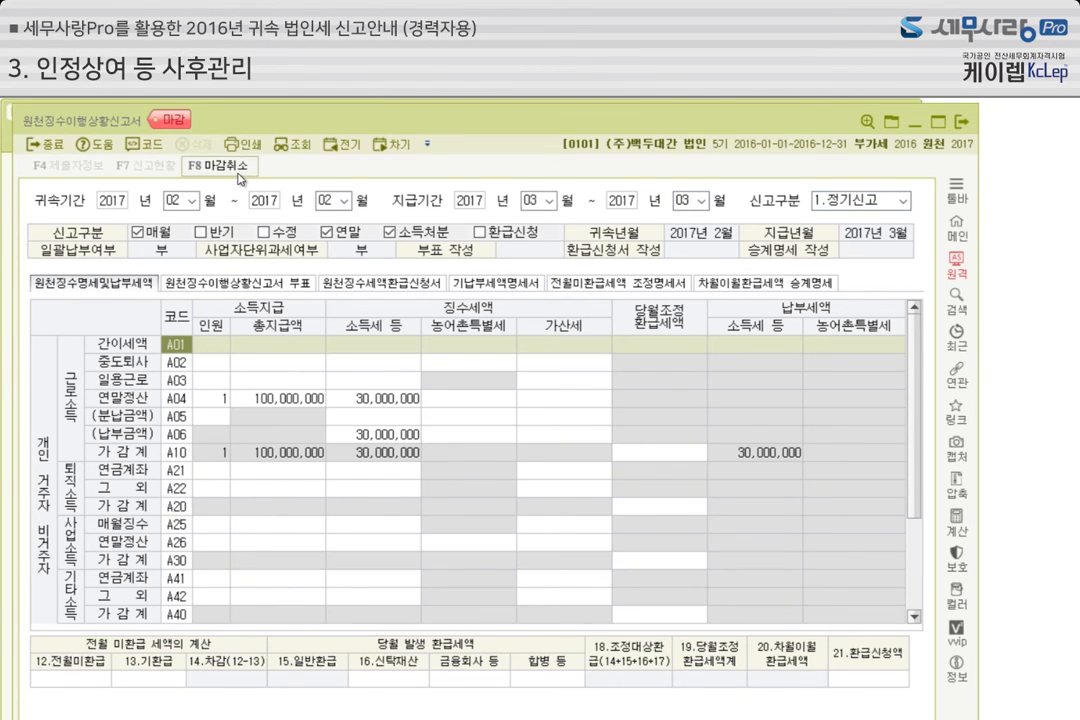
Cancel the 마감 of the February 2017 report and examine the 연말정산 (A04) and 납부금액 (A06) entries
left_click(237, 172)
left_click(496, 456)
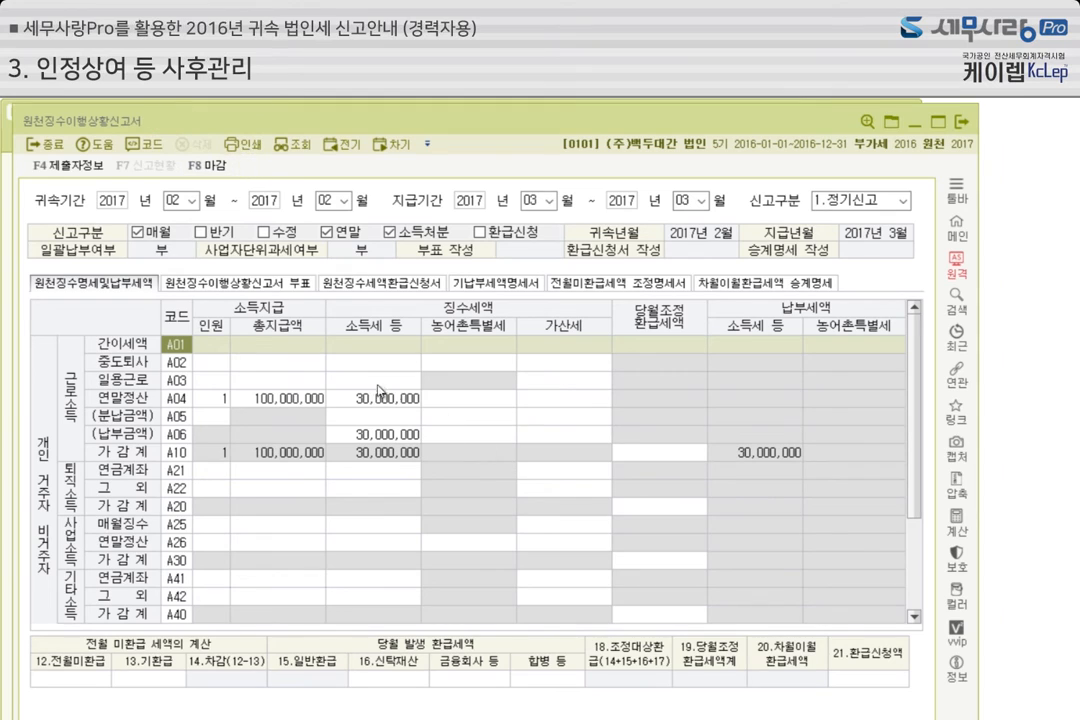
left_click(221, 403)
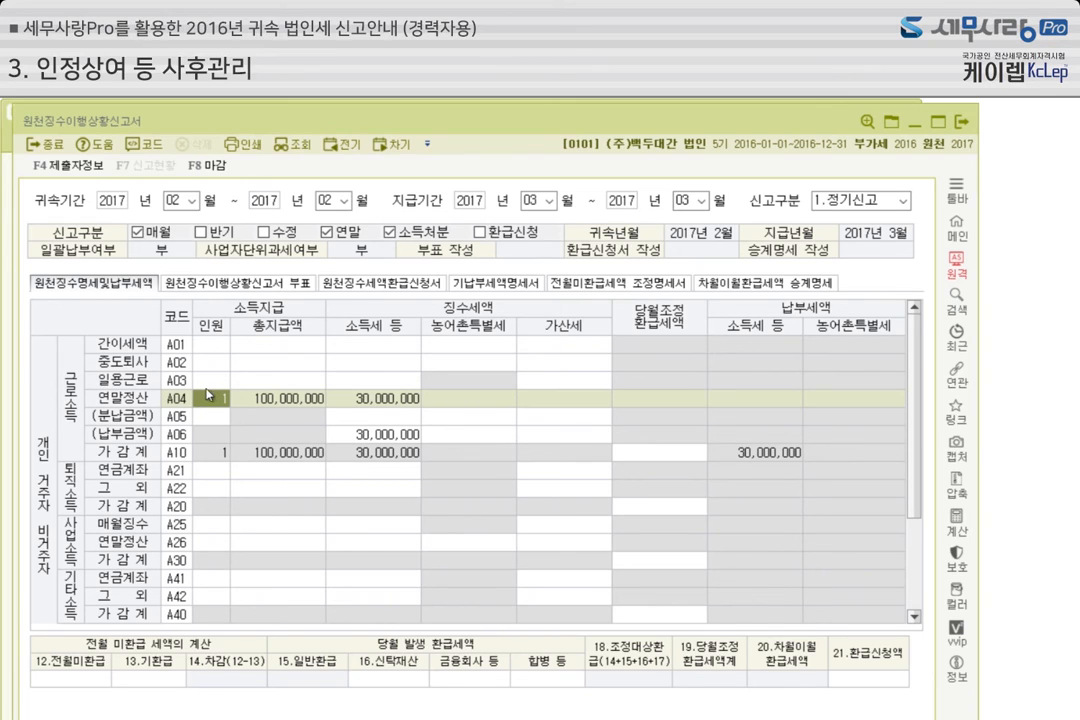
left_click(265, 398)
left_click(376, 400)
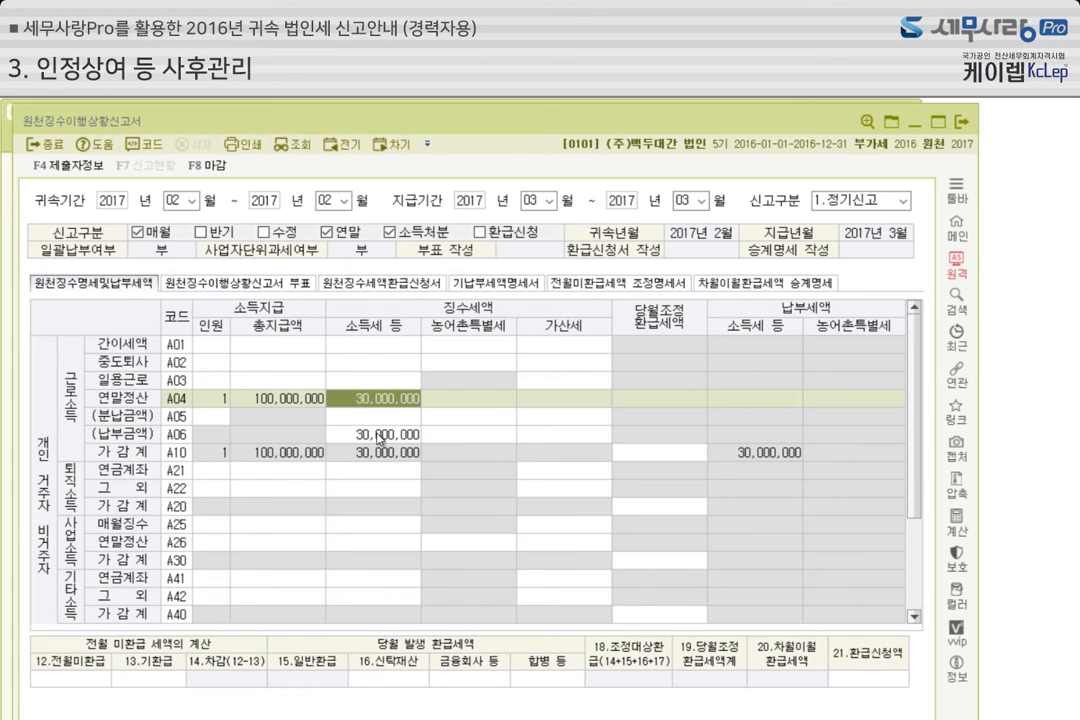
left_click(380, 435)
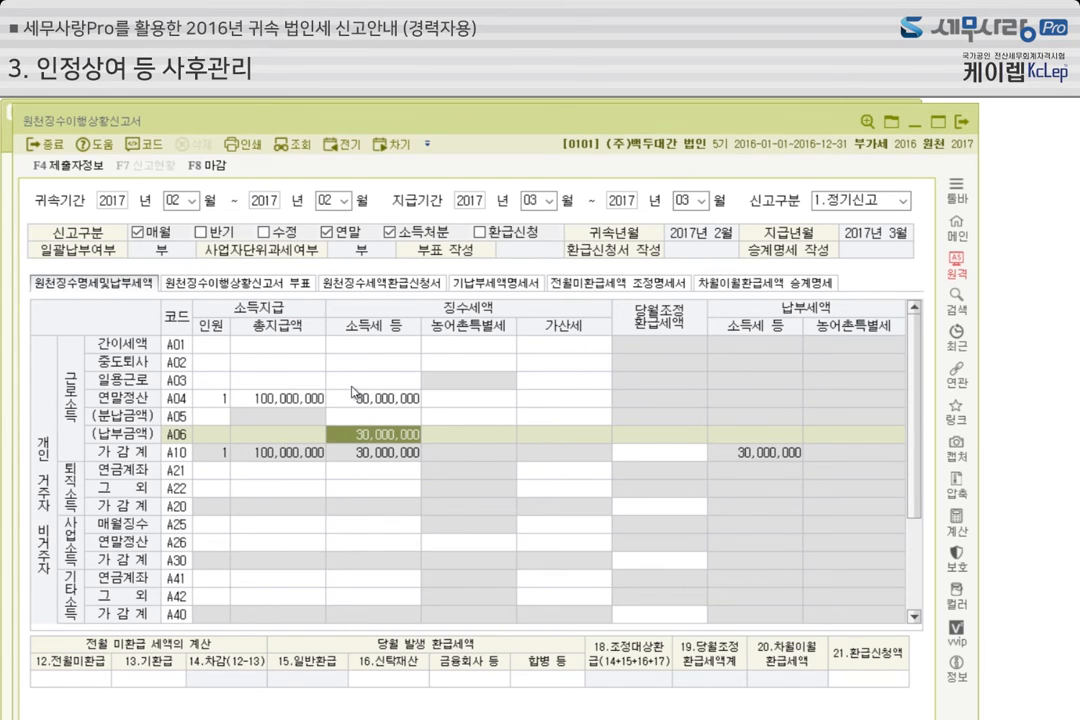
Finalize (마감) the 원천징수이행상황신고서 for 귀속기간 February 2017 and 지급기간 March 2017
left_click(216, 174)
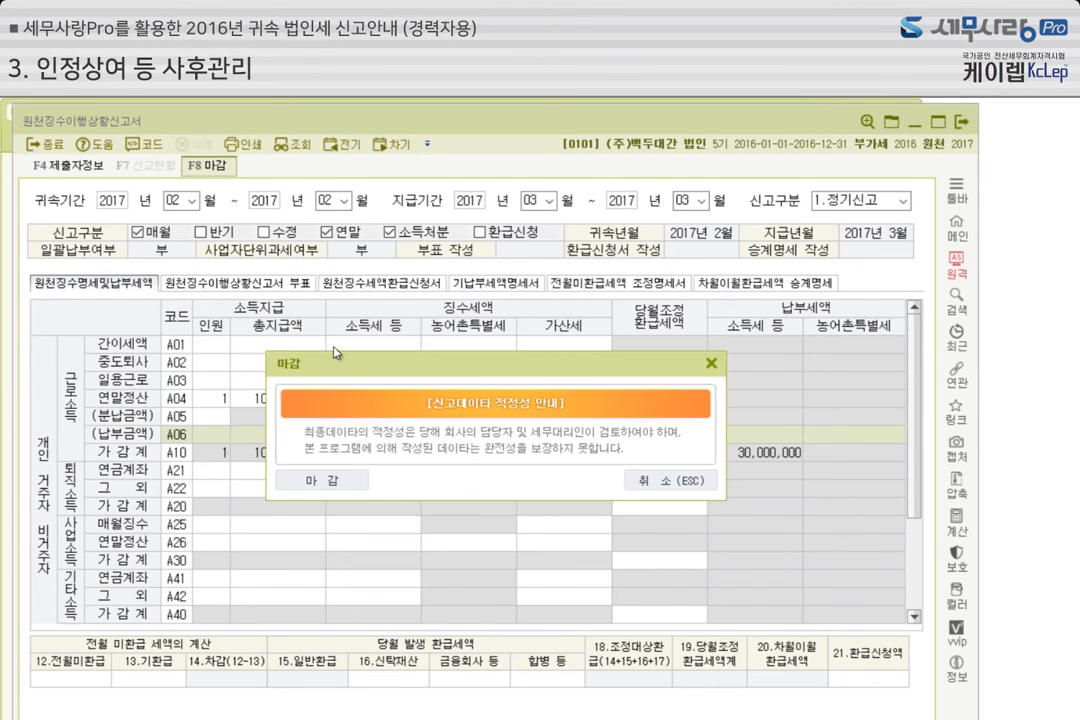
left_click(340, 489)
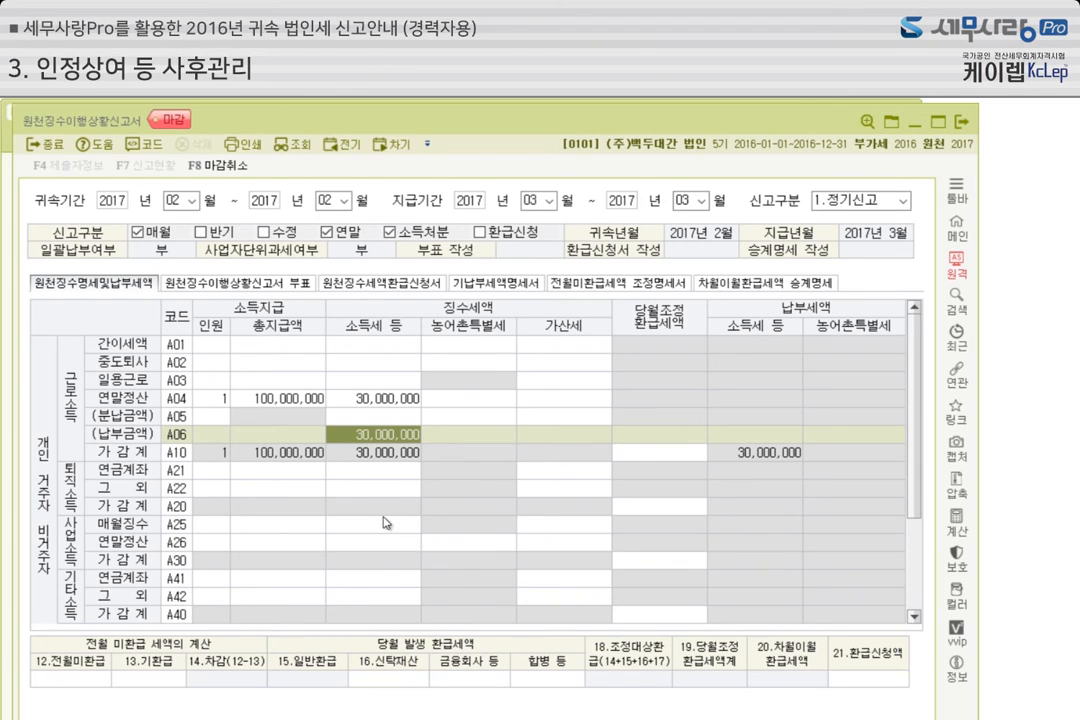
Change the 귀속기간 to March through March 2017 and display the 1.정기신고 report paid in March 2017
left_click(192, 206)
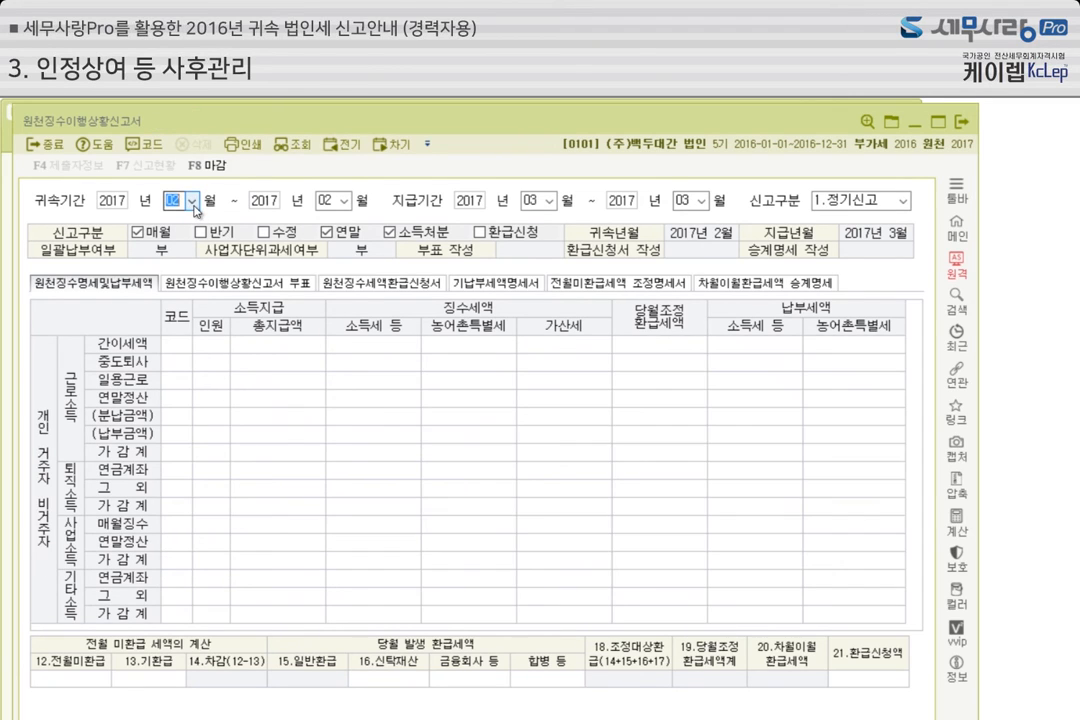
left_click(195, 243)
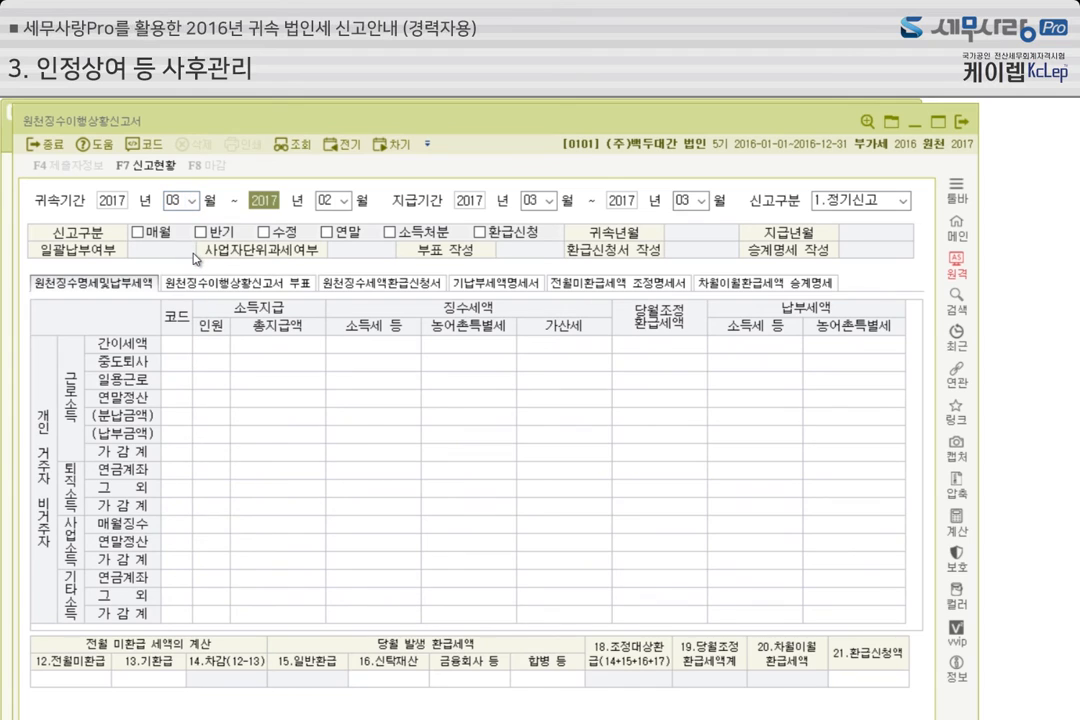
key("Return")
type("3")
key("Return")
key("Return")
key("Return")
key("Return")
key("Return")
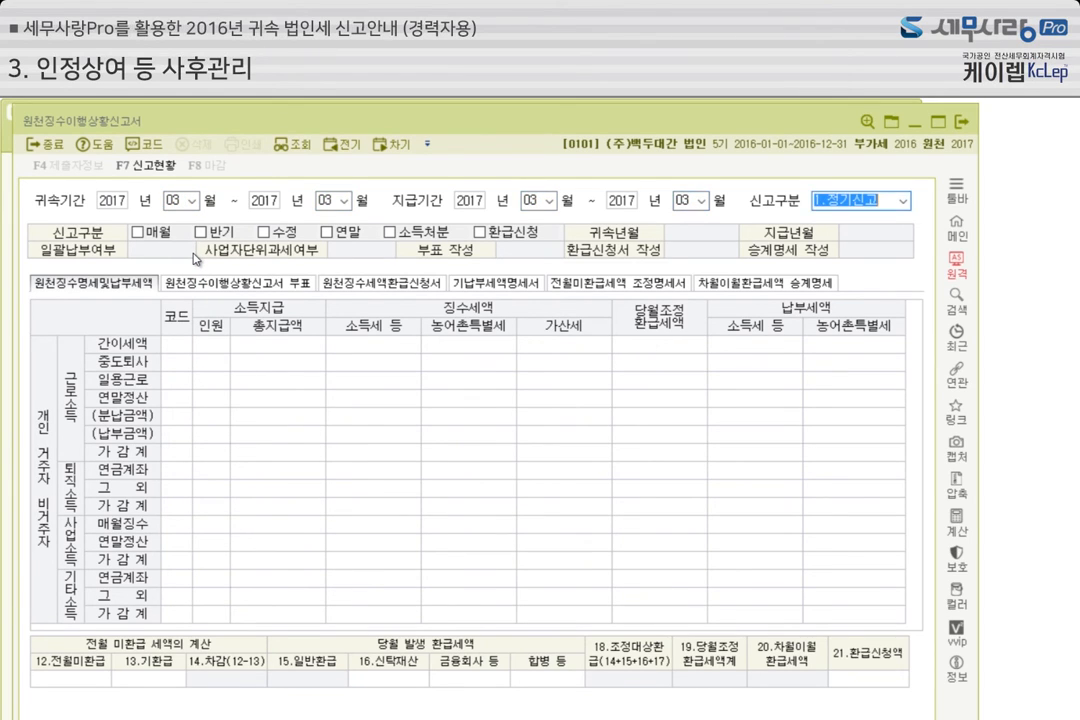
key("Return")
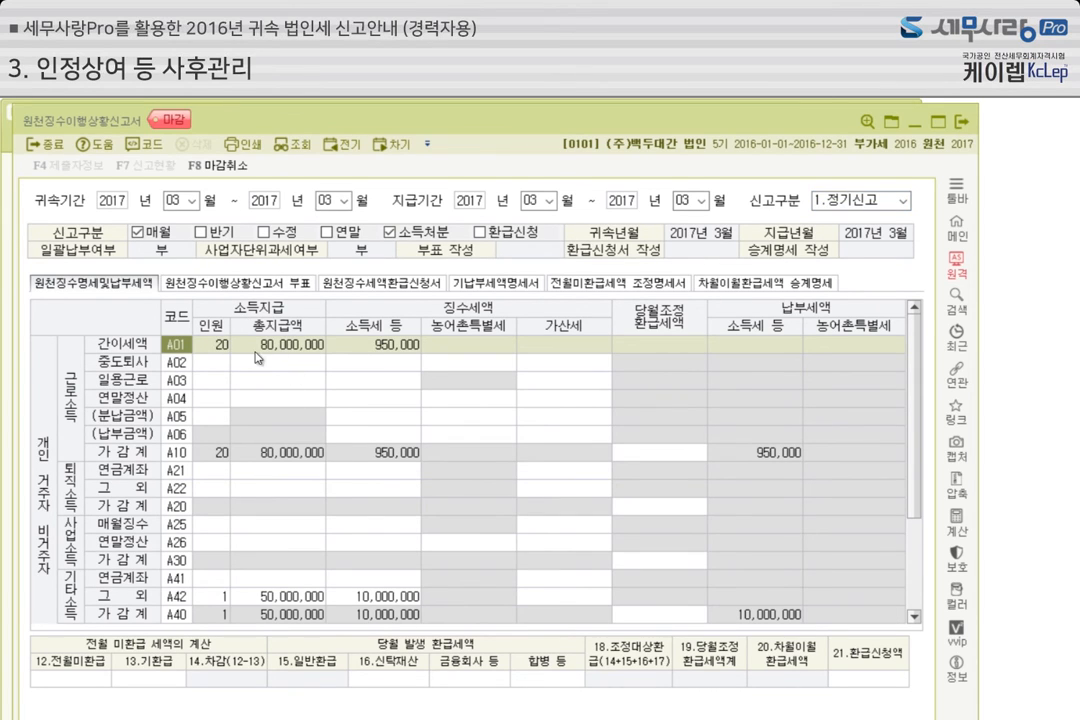
Review the headcount, total payment and income tax of 기타소득 그 외 (A42) and 배당소득 (A60) in the March 2017 report
left_click(385, 455)
scroll(385, 457, "down", 2)
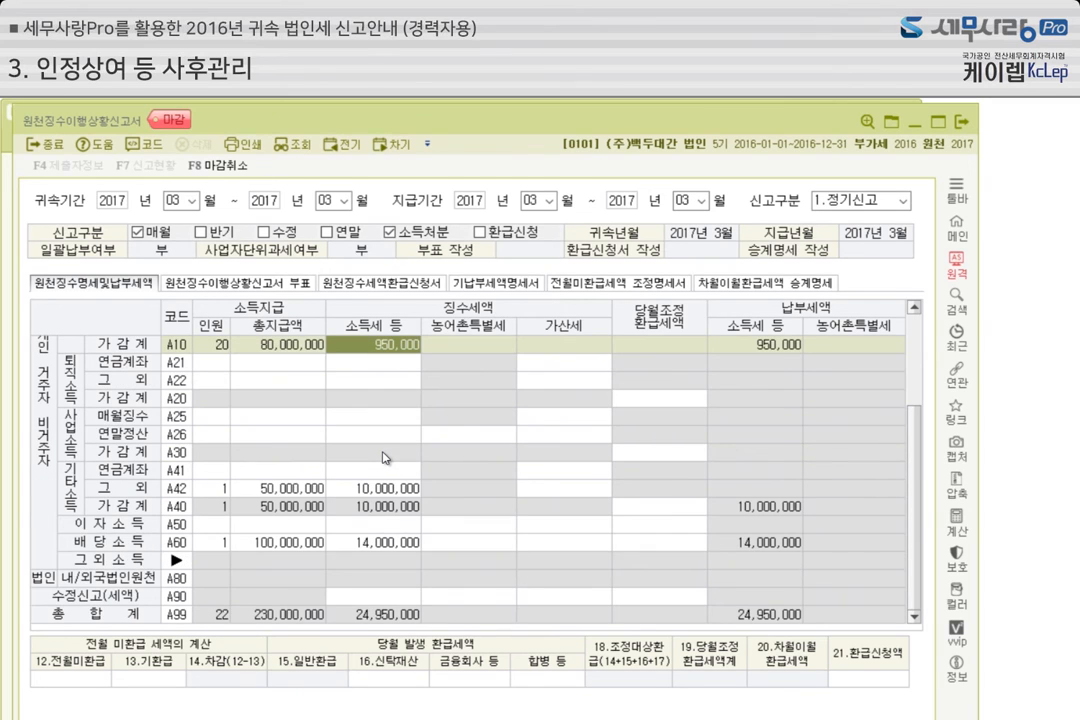
left_click(212, 488)
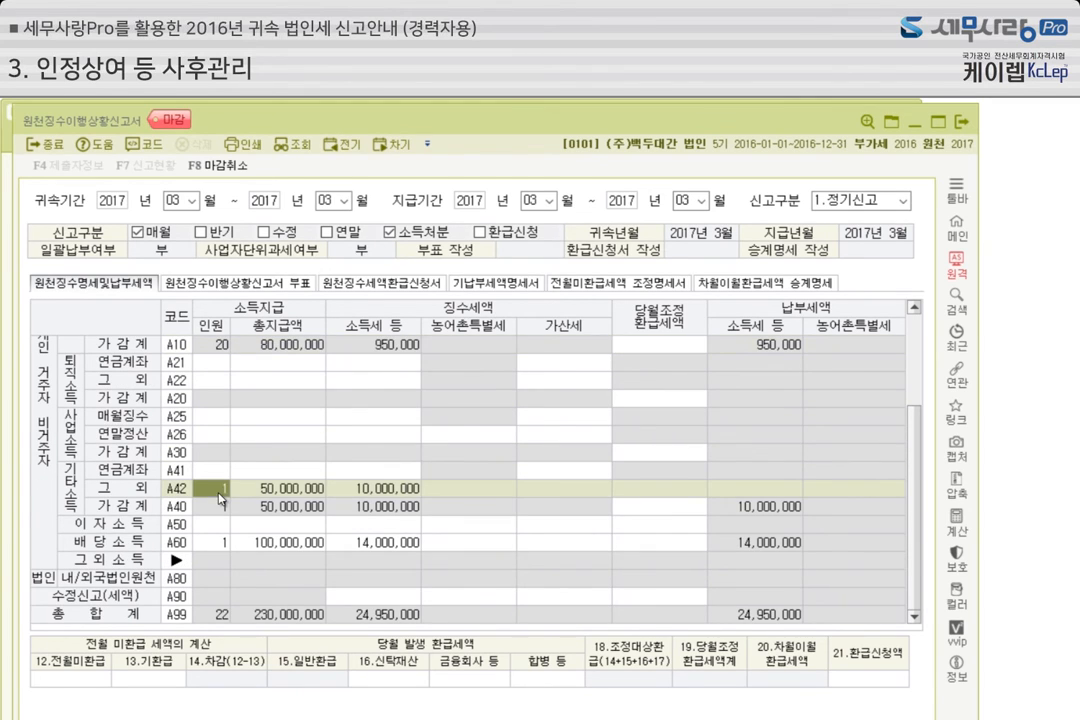
left_click(289, 492)
left_click(393, 490)
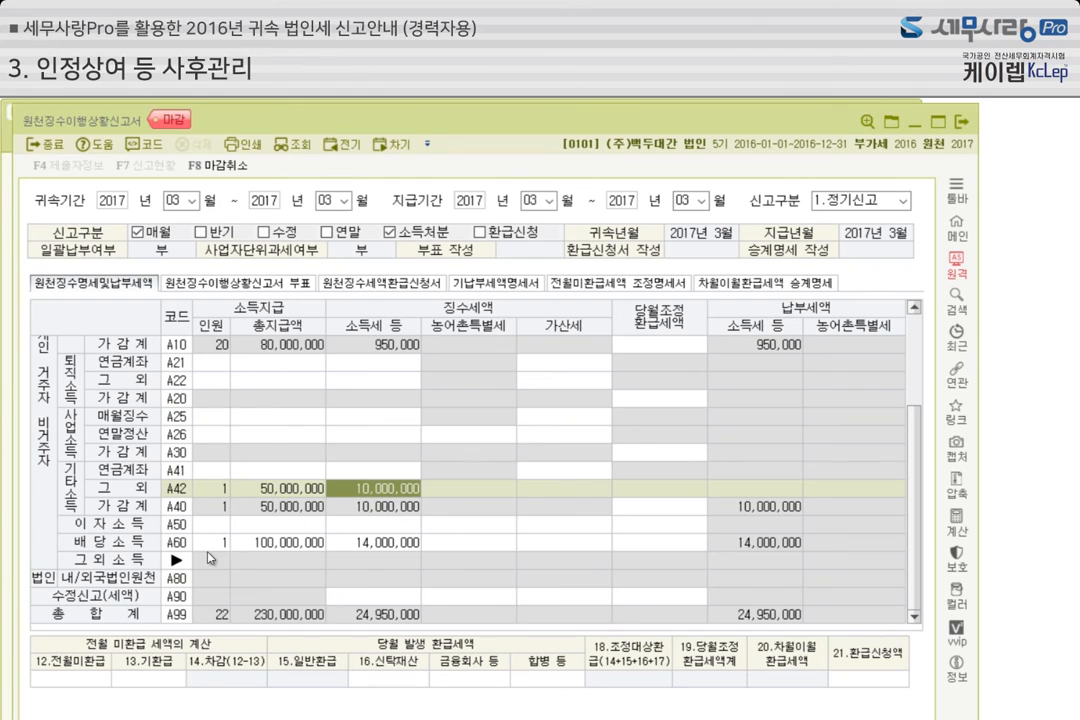
left_click(229, 548)
left_click(285, 547)
left_click(386, 548)
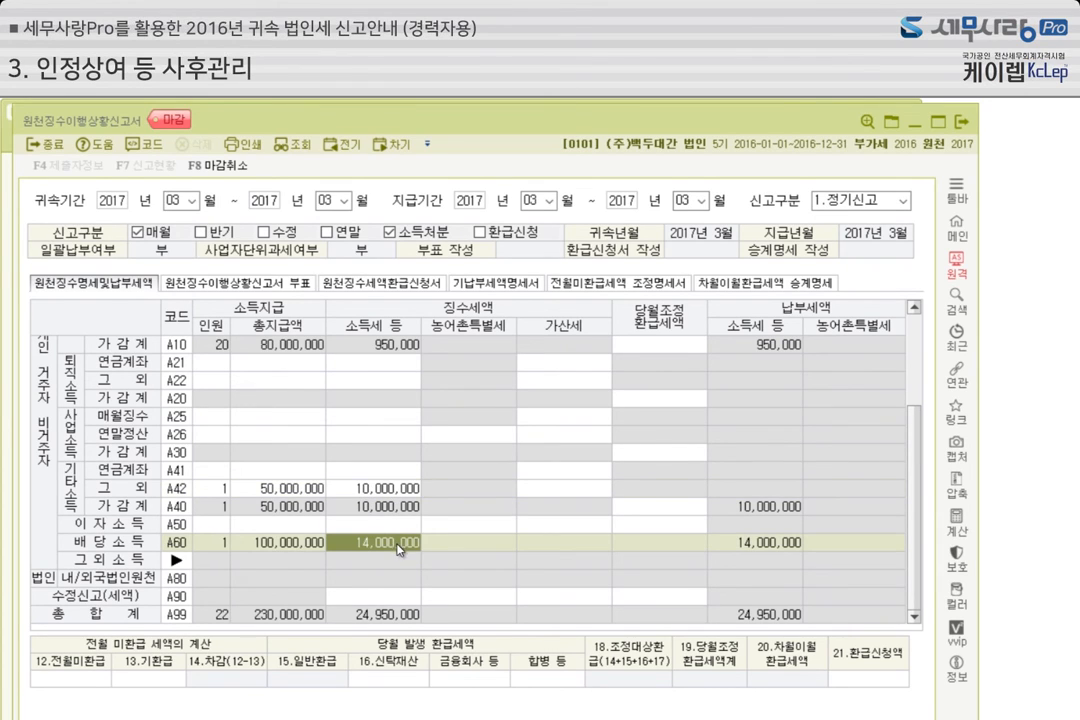
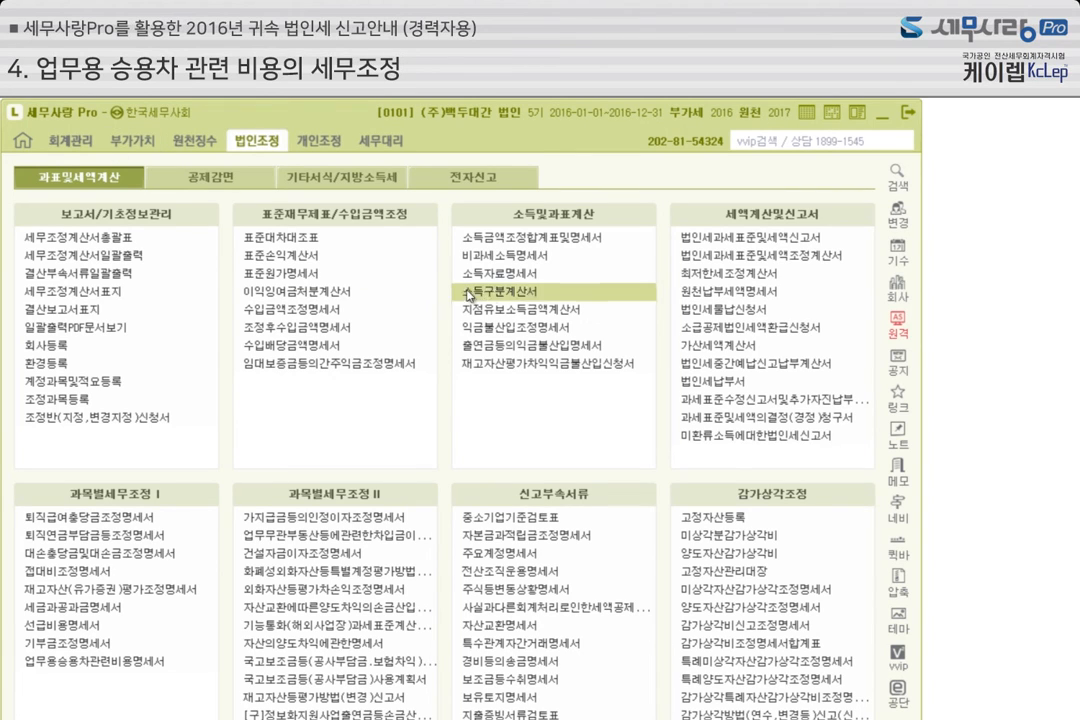
Open 고정자산등록 for account 0202 건물 and examine the depreciation details of 사무실건물
left_click(76, 145)
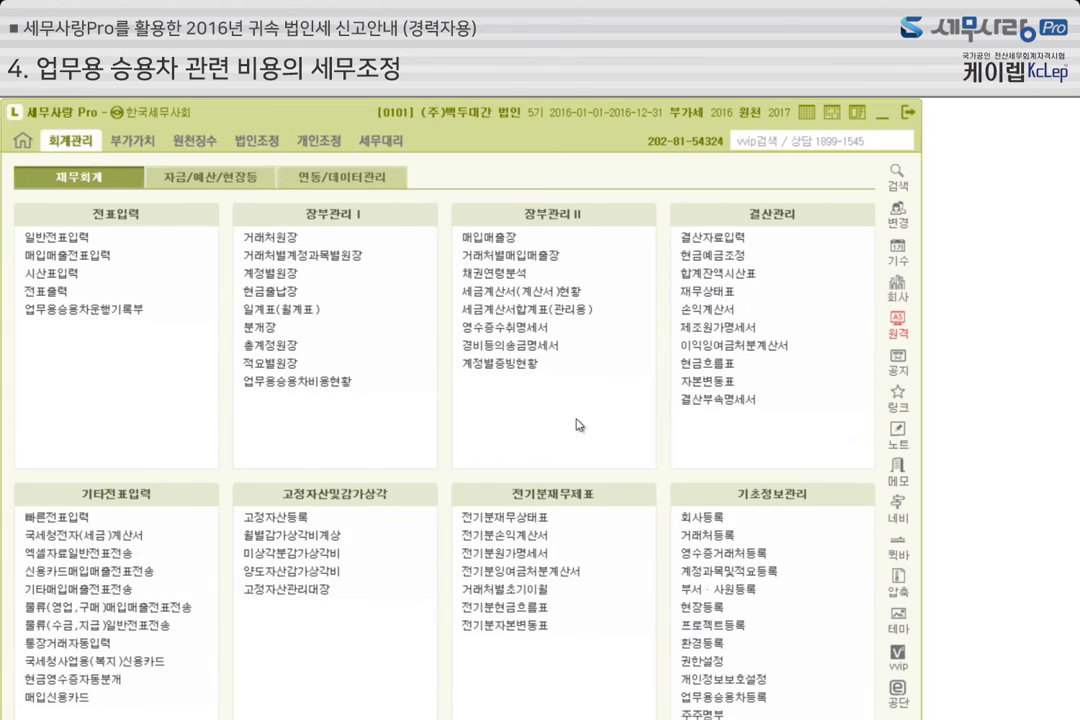
left_click(303, 519)
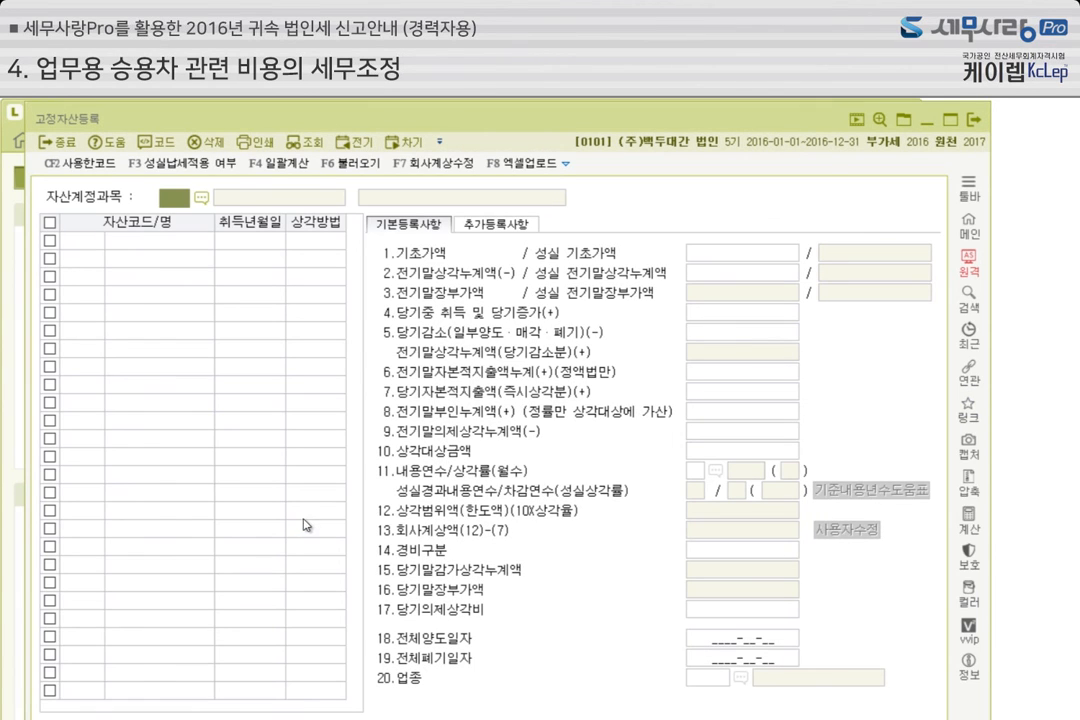
type("2002")
key("Return")
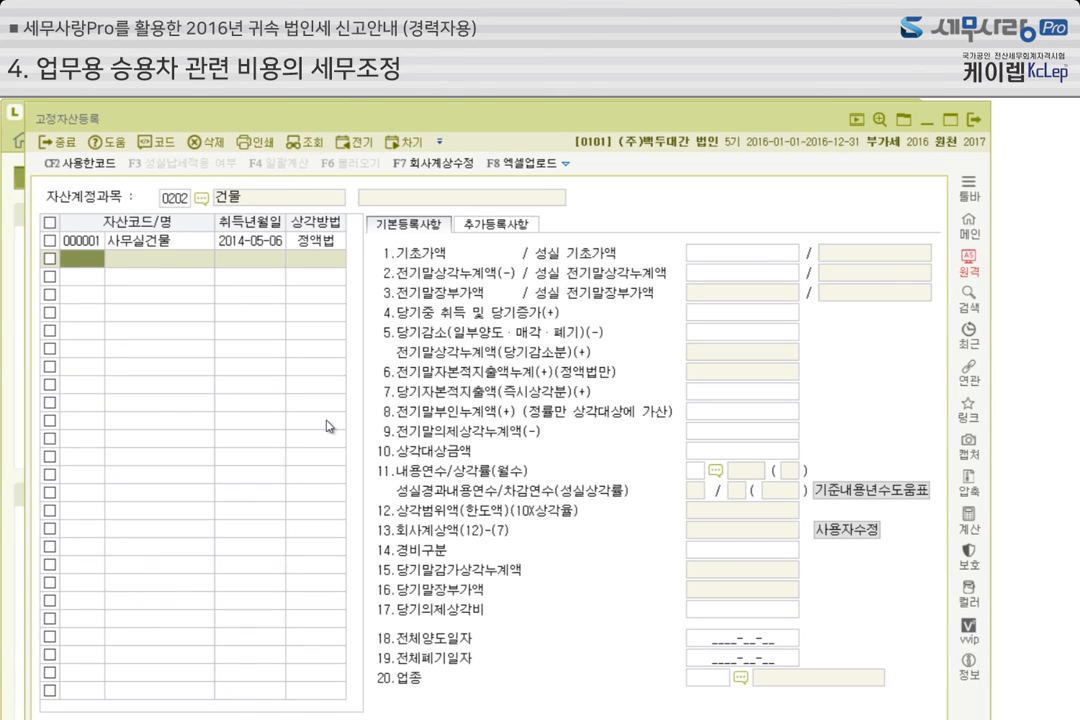
left_click(705, 540)
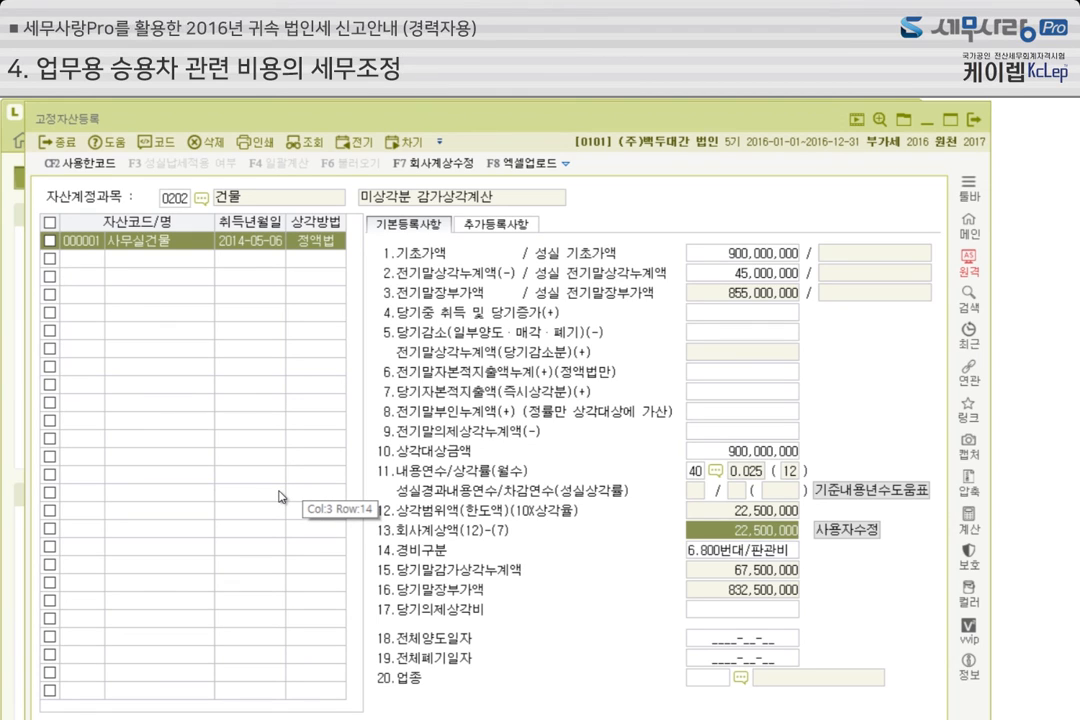
Display account 0199 in 고정자산등록, examine the 전기말부인누계액 of 포크레인, and close the register
left_click(161, 180)
type("0199")
key("Return")
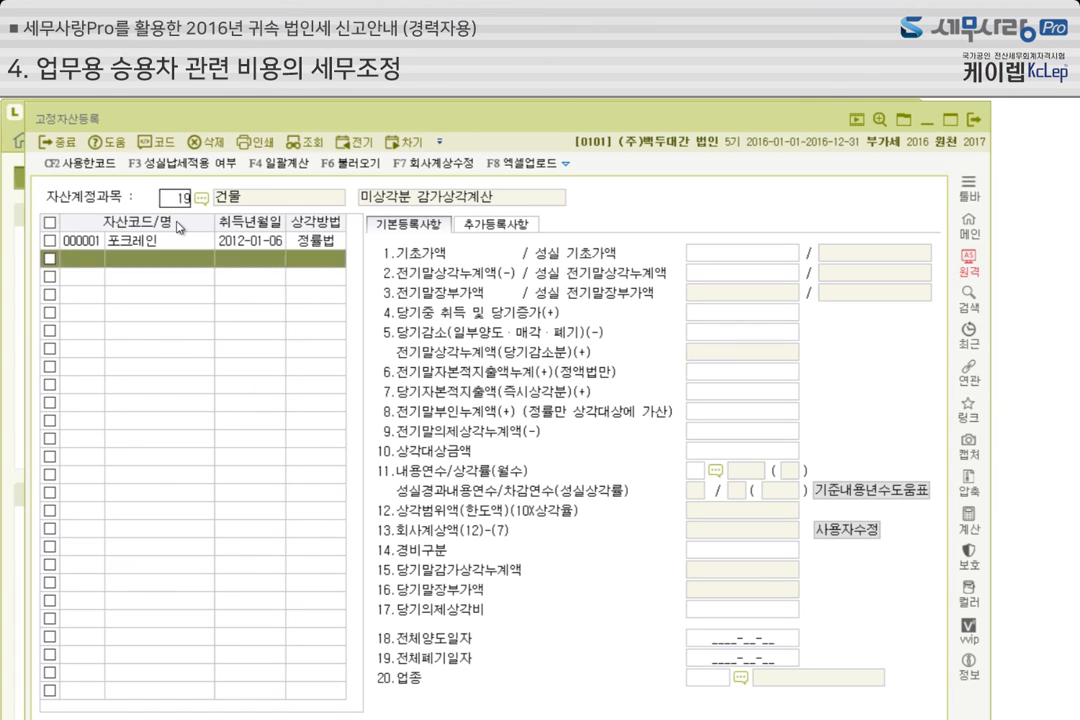
left_click(140, 241)
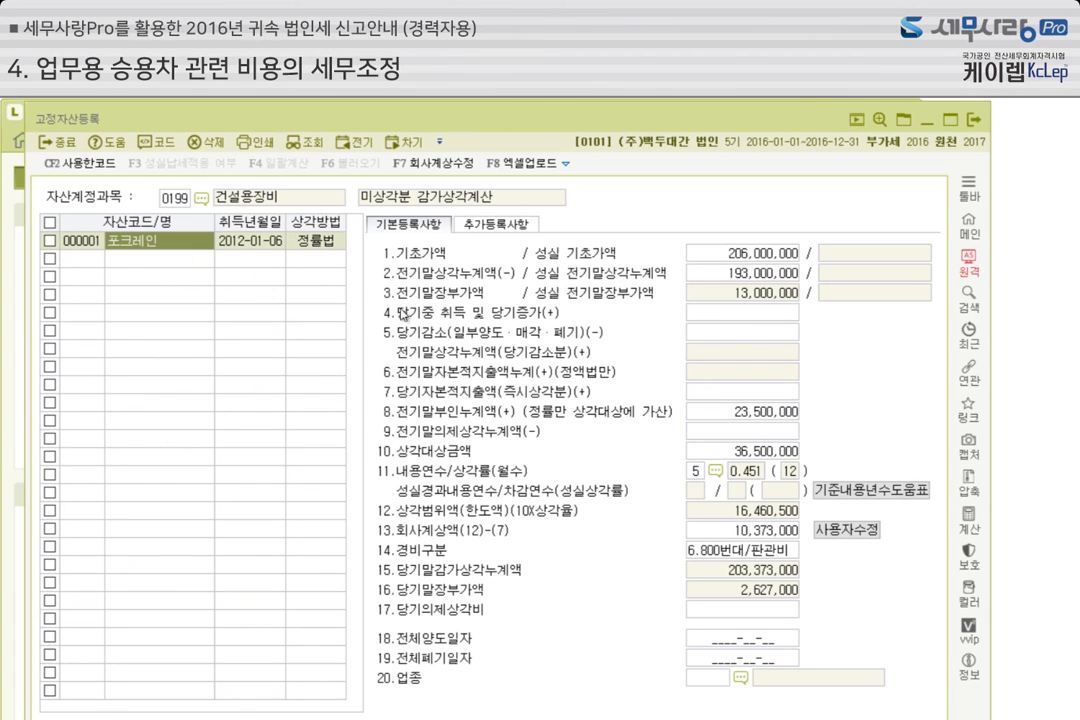
left_click(717, 414)
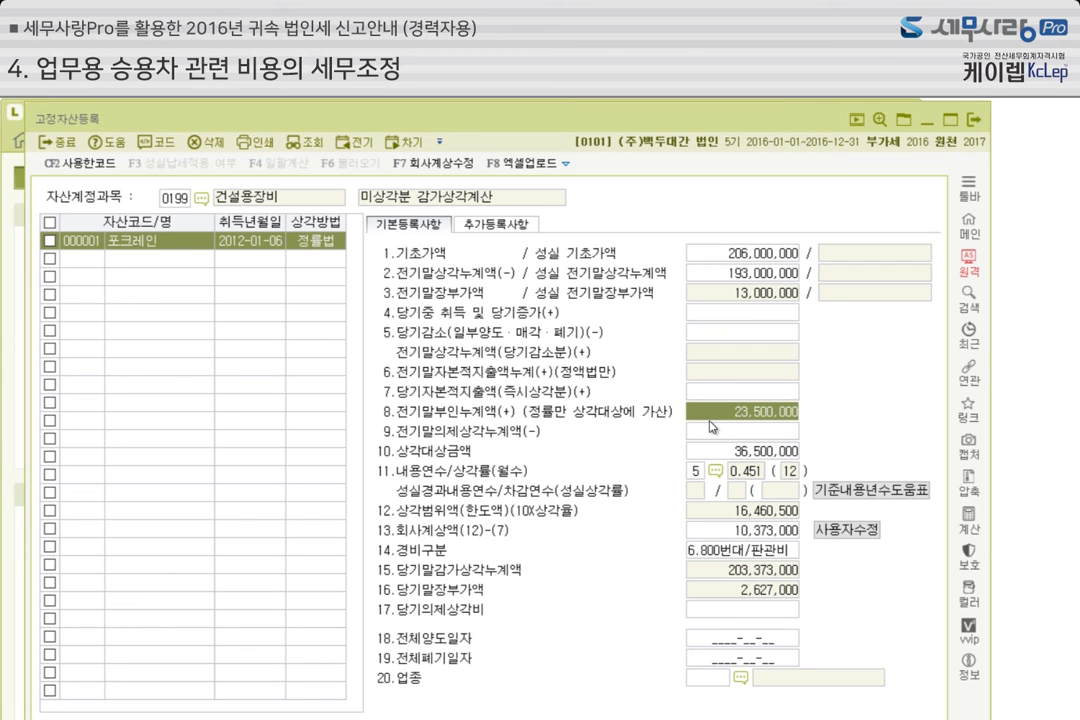
left_click(974, 121)
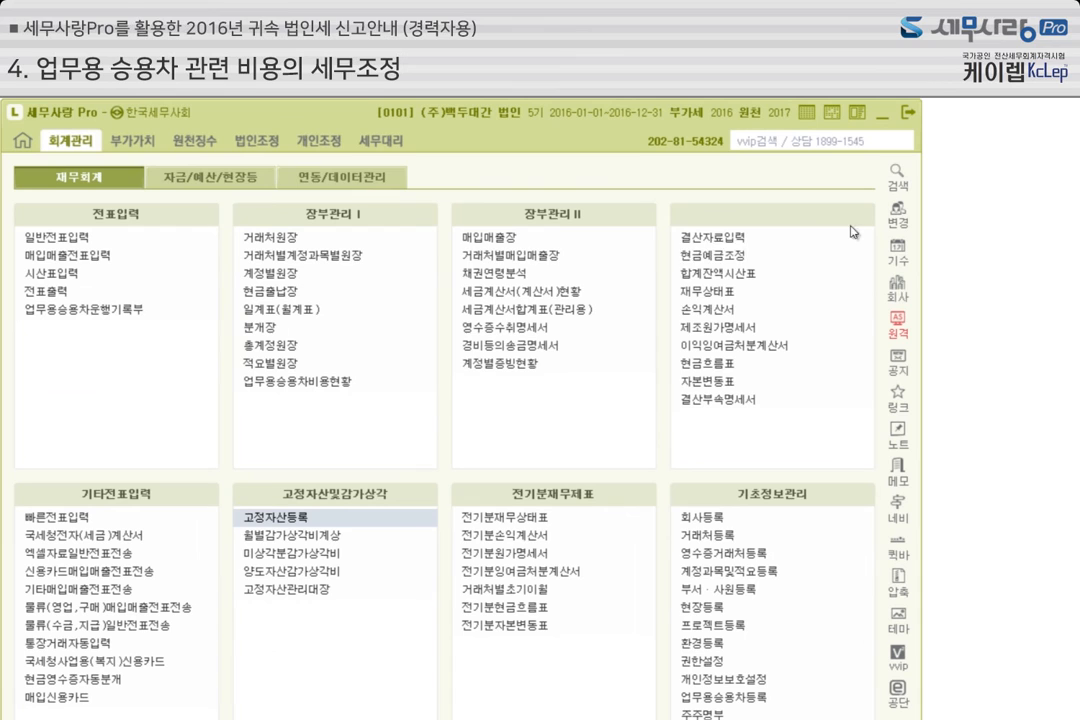
Load the asset data into 미상각자산감가상각조정명세서 and check the 정액법 and 정률법 tangible assets
left_click(280, 146)
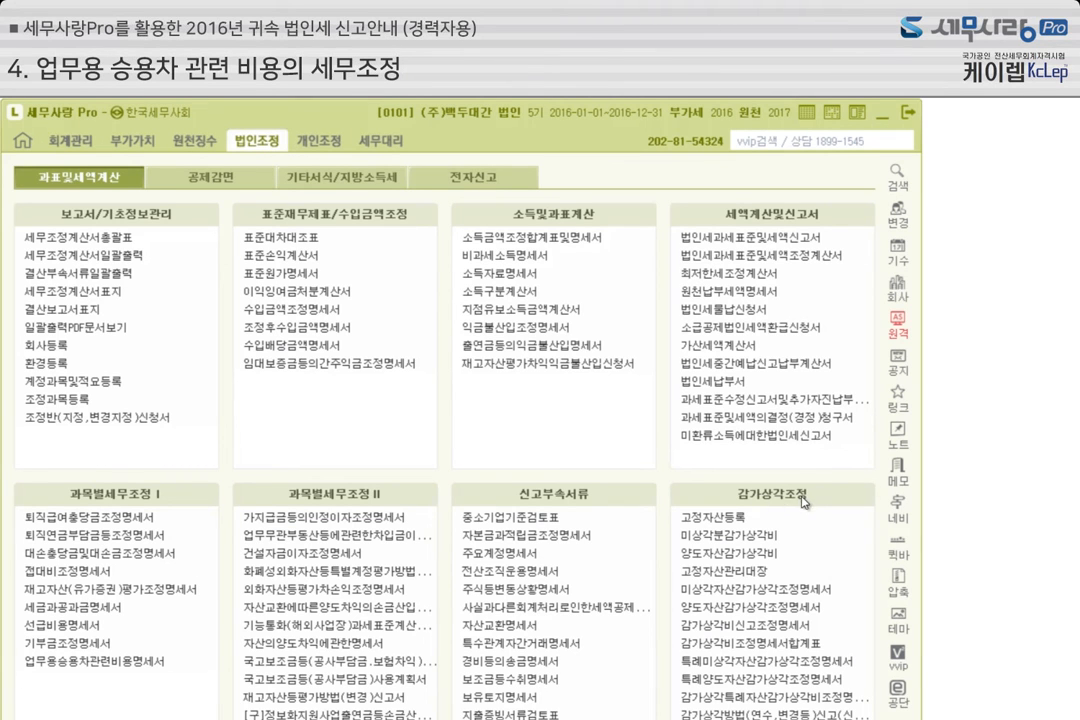
left_click(796, 591)
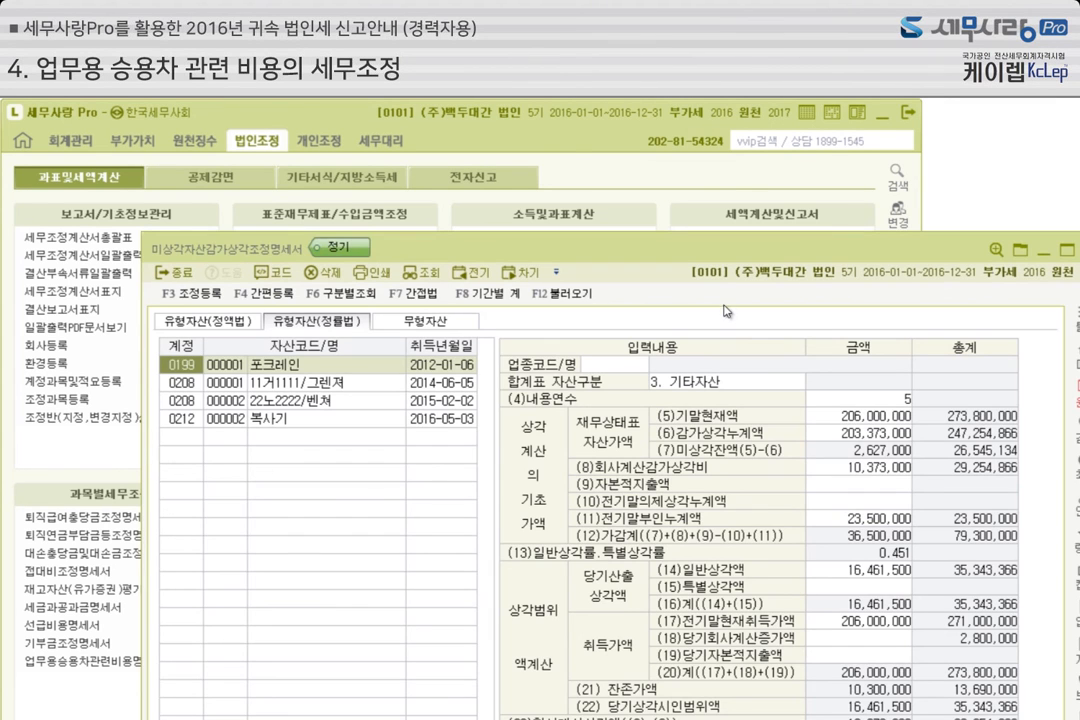
left_click_drag(640, 250, 568, 120)
left_click(480, 166)
left_click(505, 396)
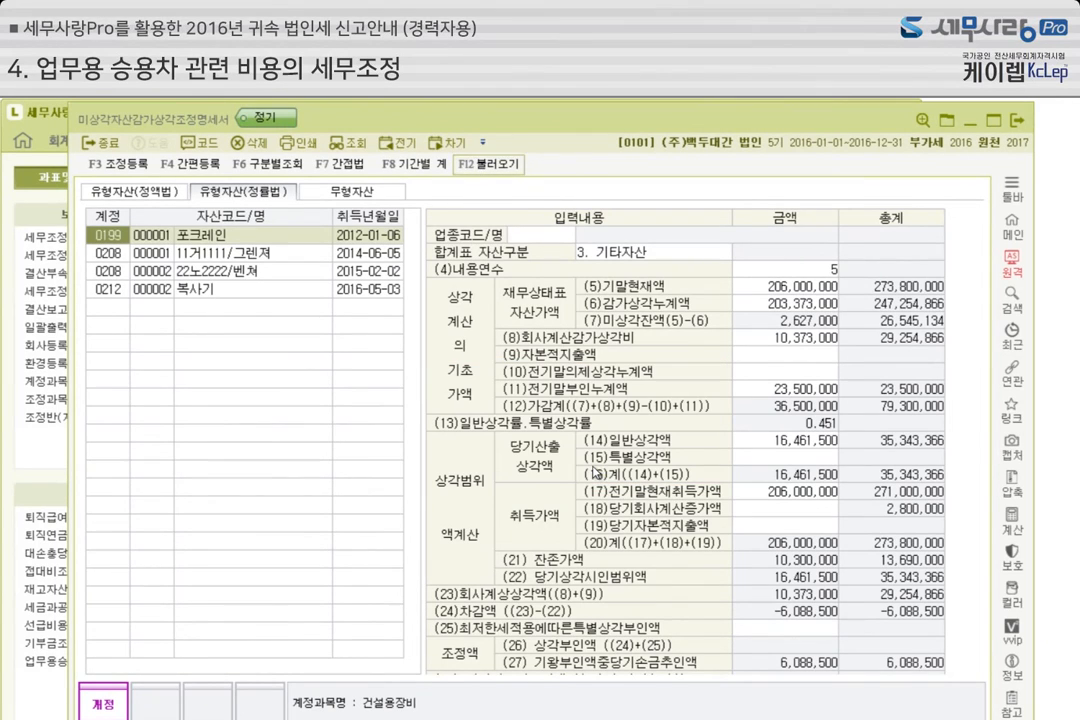
left_click(170, 200)
left_click(262, 195)
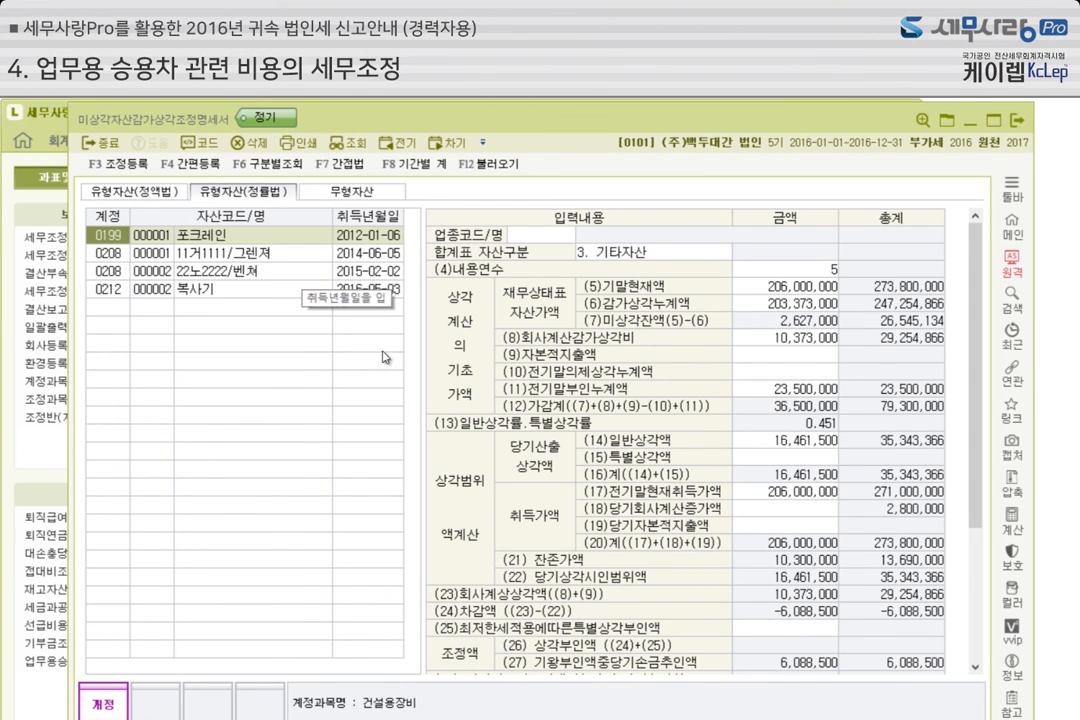
Review the depreciation entries in 조정 등록, and examine the totals in 감가상각비조정명세서합계표
left_click(120, 163)
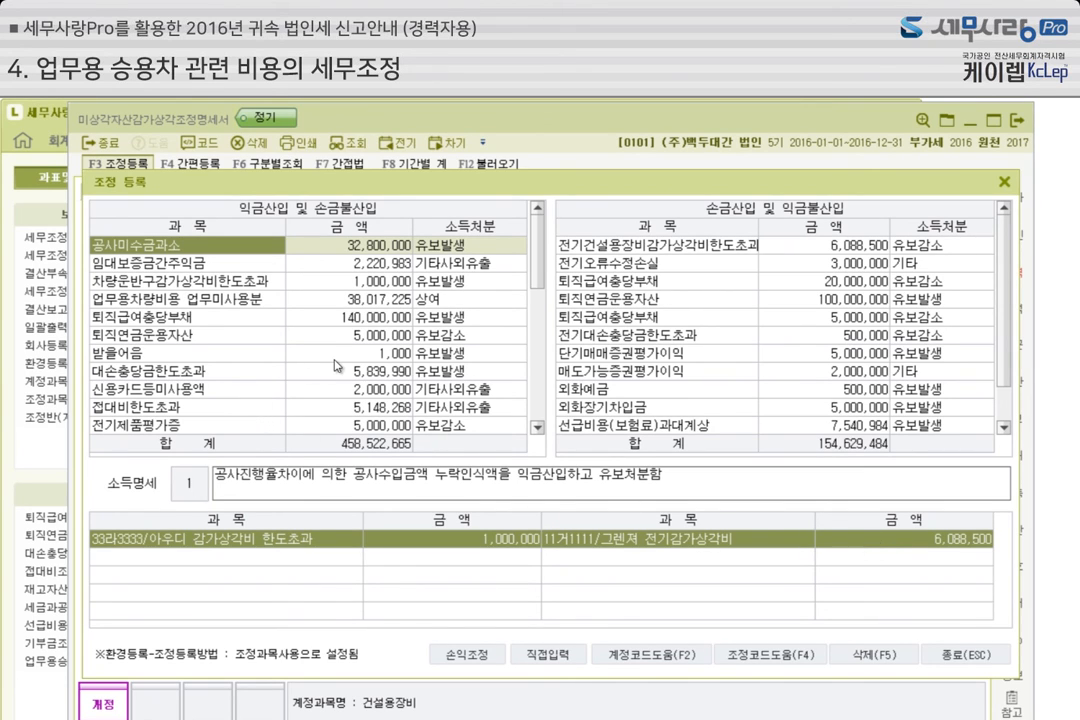
left_click(1004, 183)
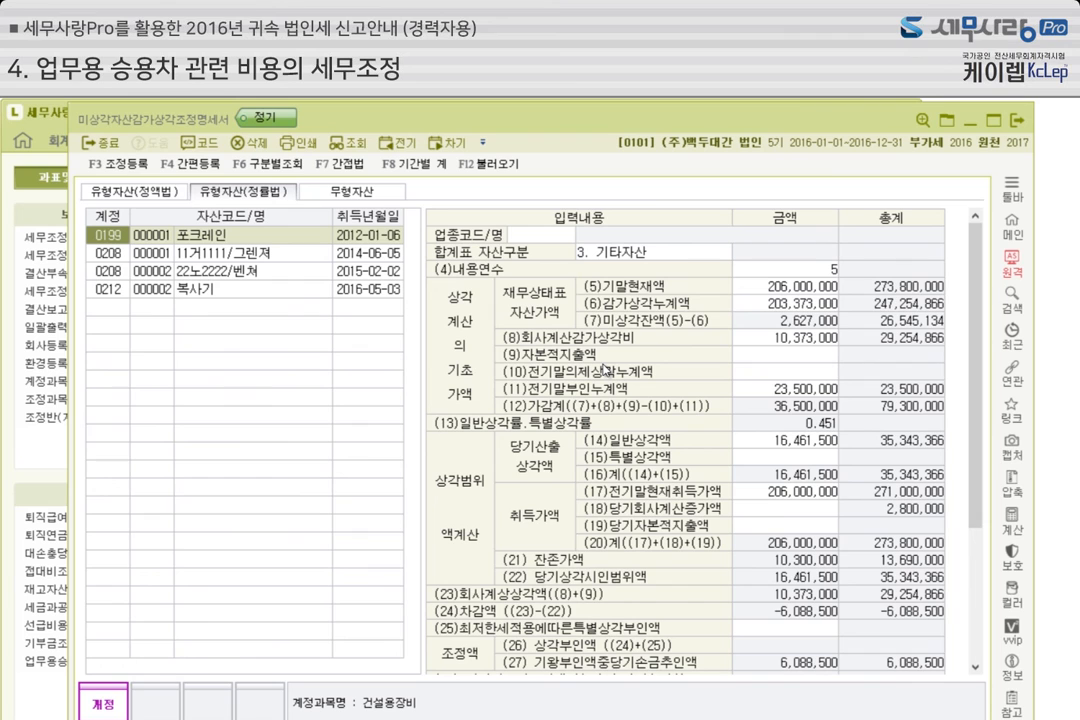
left_click(1018, 120)
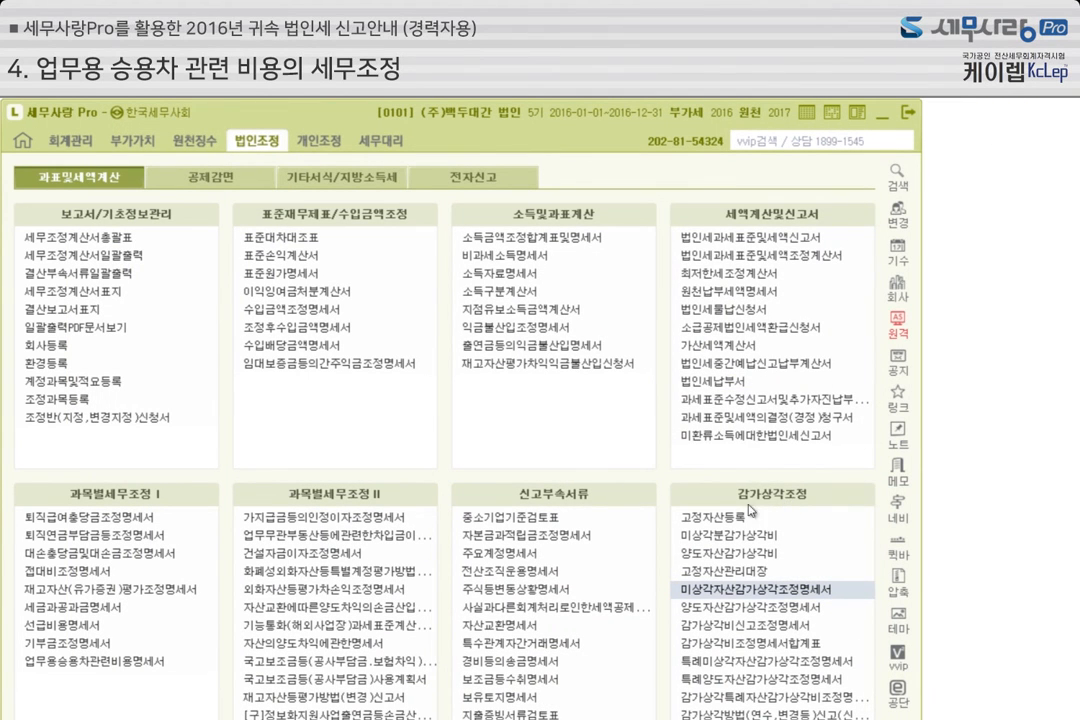
left_click(778, 649)
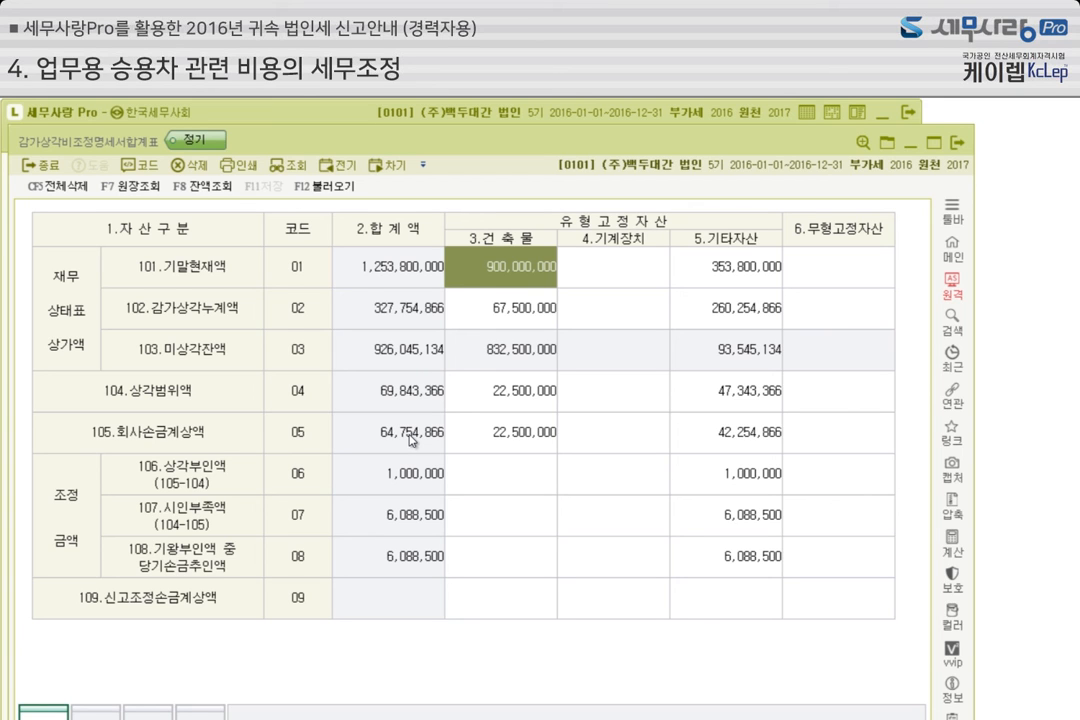
left_click(964, 149)
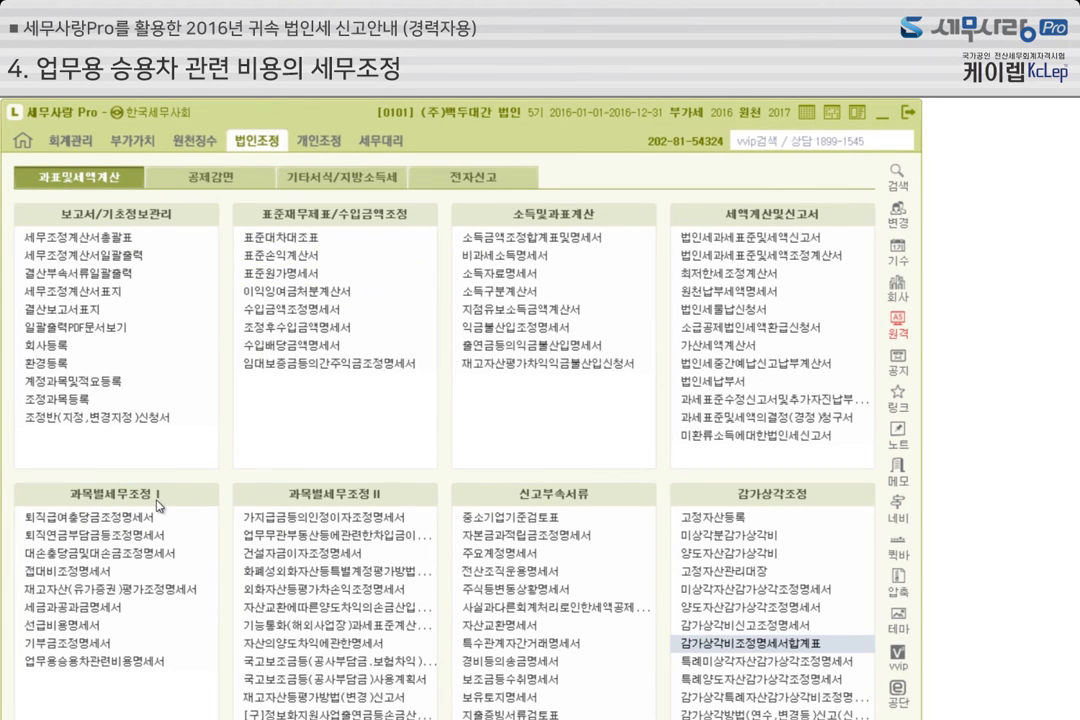
Open 업무용승용차관련비용명세서 and reload its data, replacing the existing entries
left_click(145, 665)
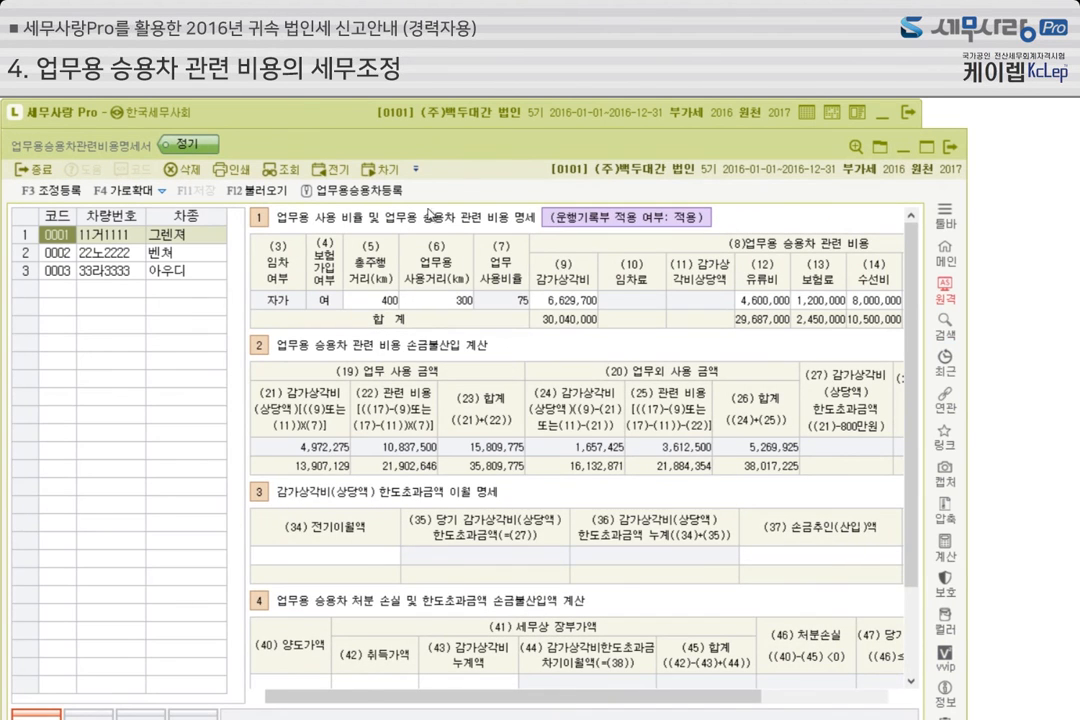
left_click_drag(471, 141, 477, 111)
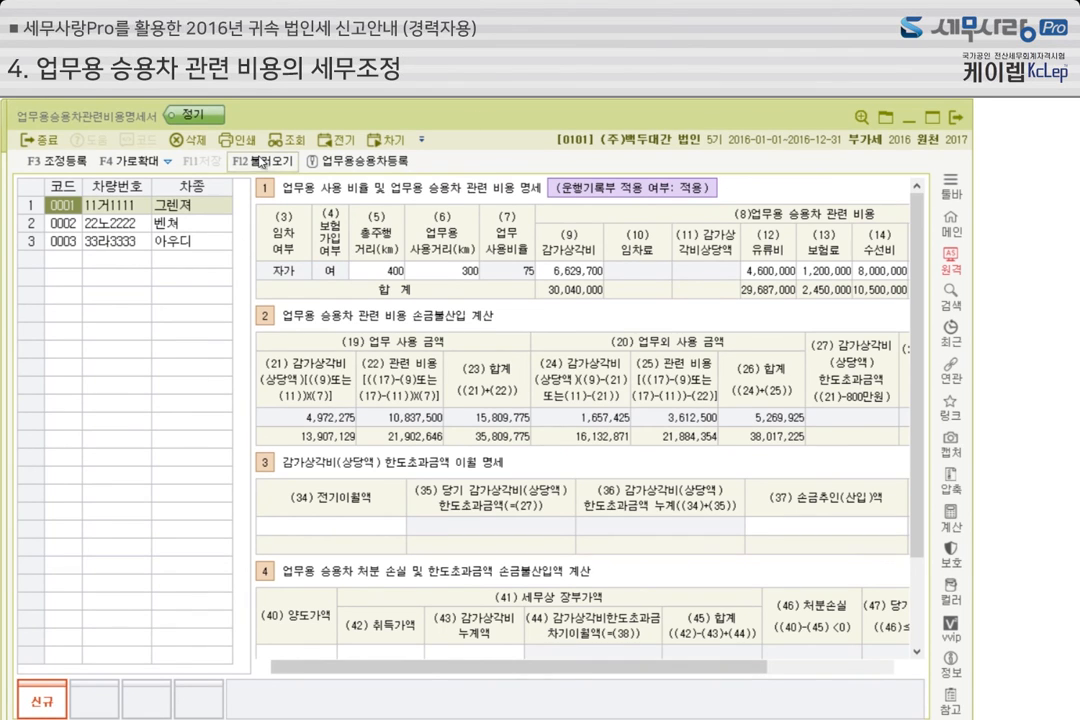
left_click(262, 168)
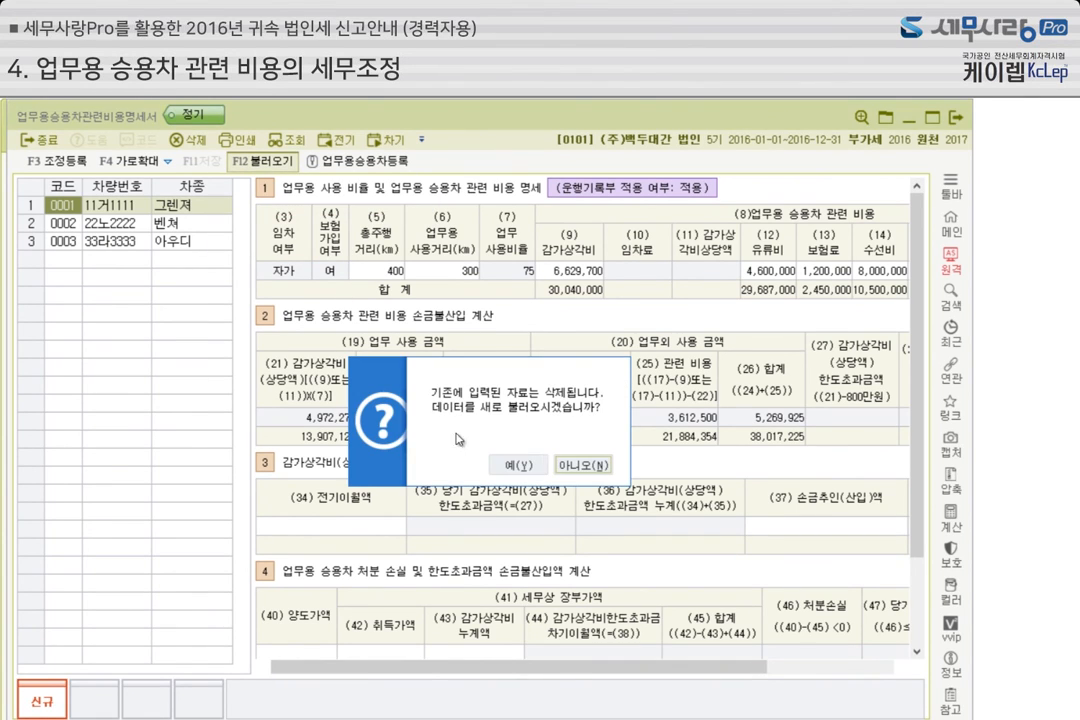
left_click(435, 392)
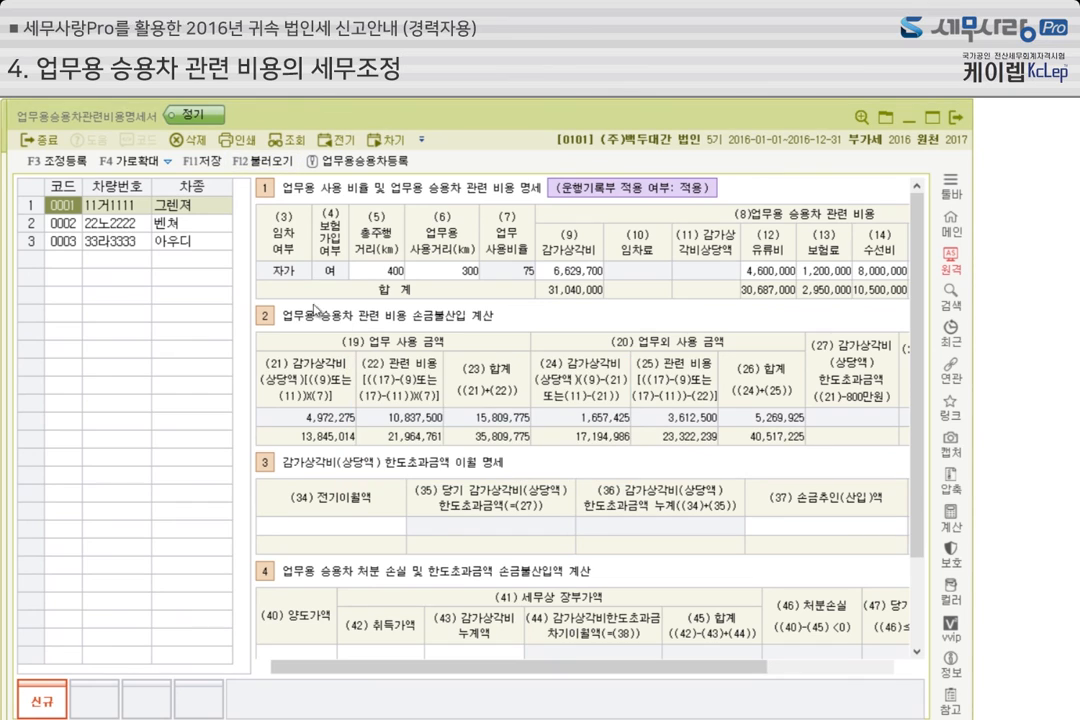
Examine the expense, 손금불산입 and carryover sections for the 그렌져 in 업무용승용차관련비용명세서
left_click(118, 213)
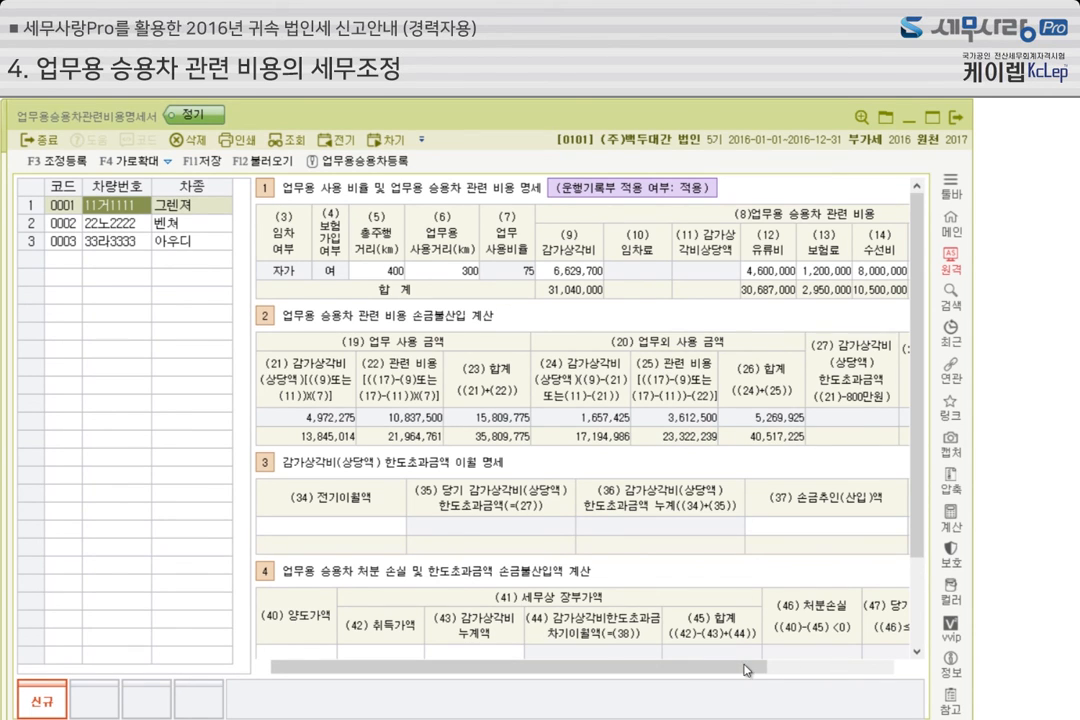
scroll(861, 457, "down", 3)
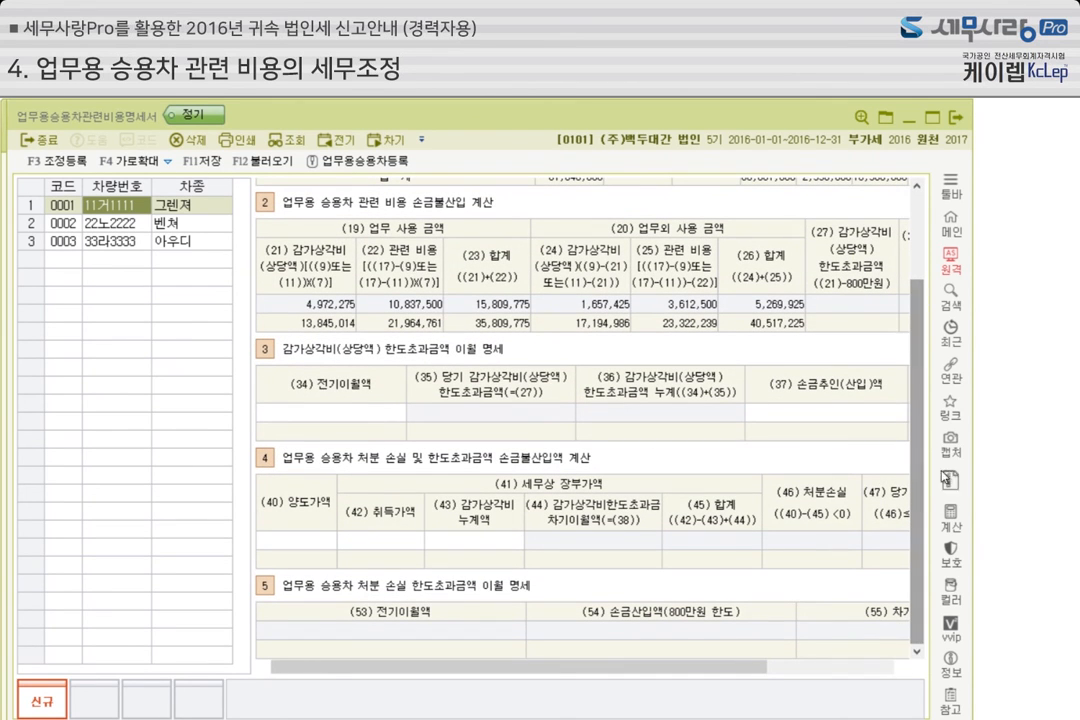
left_click_drag(971, 451, 1077, 451)
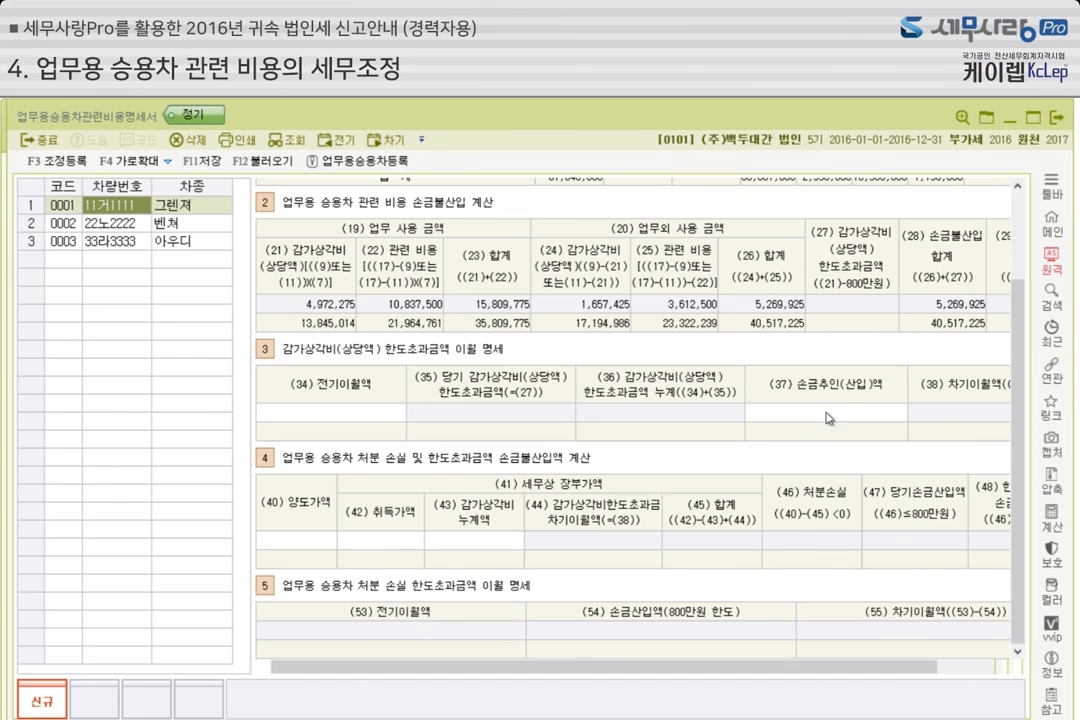
scroll(1025, 437, "up", 1)
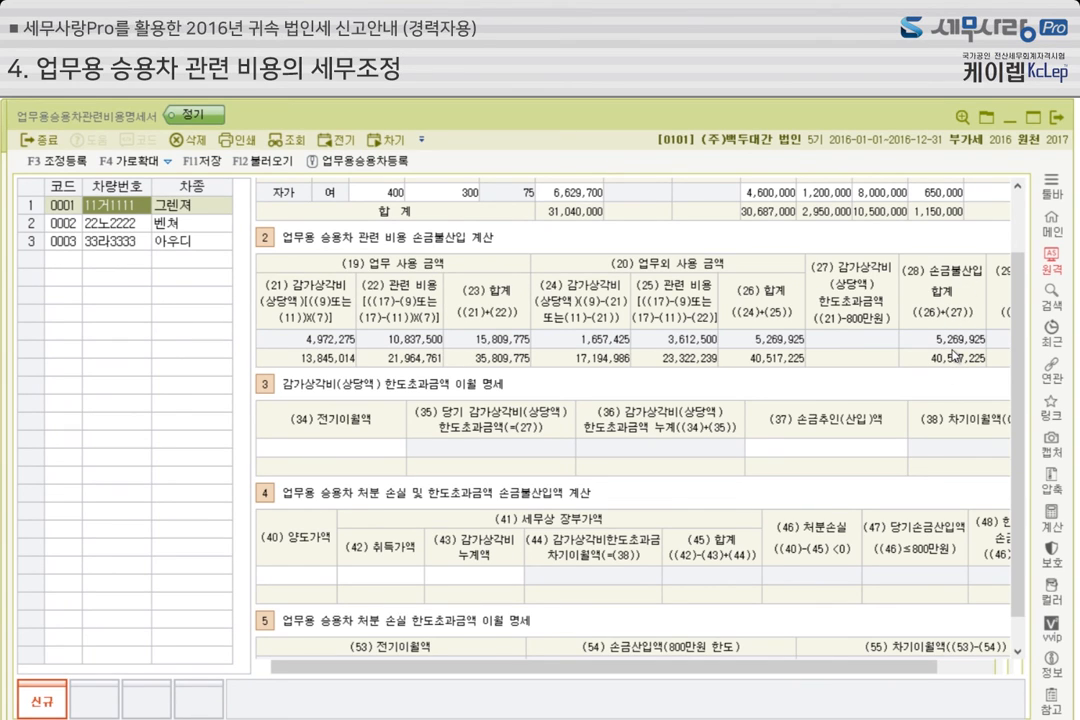
Compare the business-car expenses of the 벤쳐 and the 아우디, checking the 감가상각비 of the 아우디
left_click(105, 222)
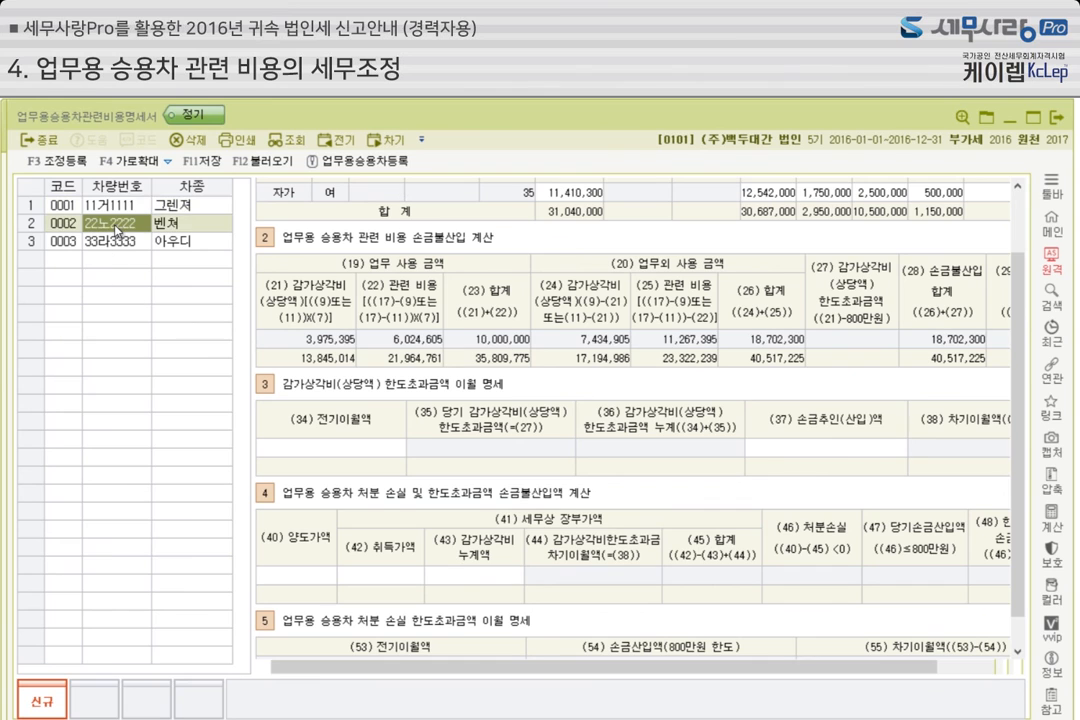
left_click(118, 242)
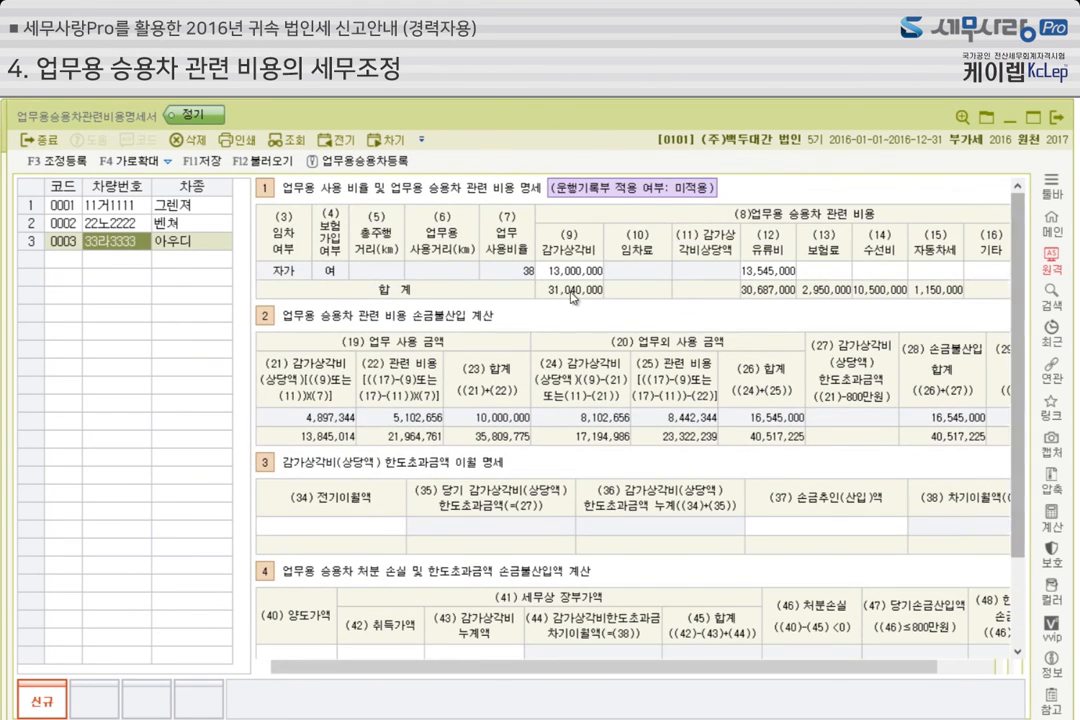
left_click(572, 274)
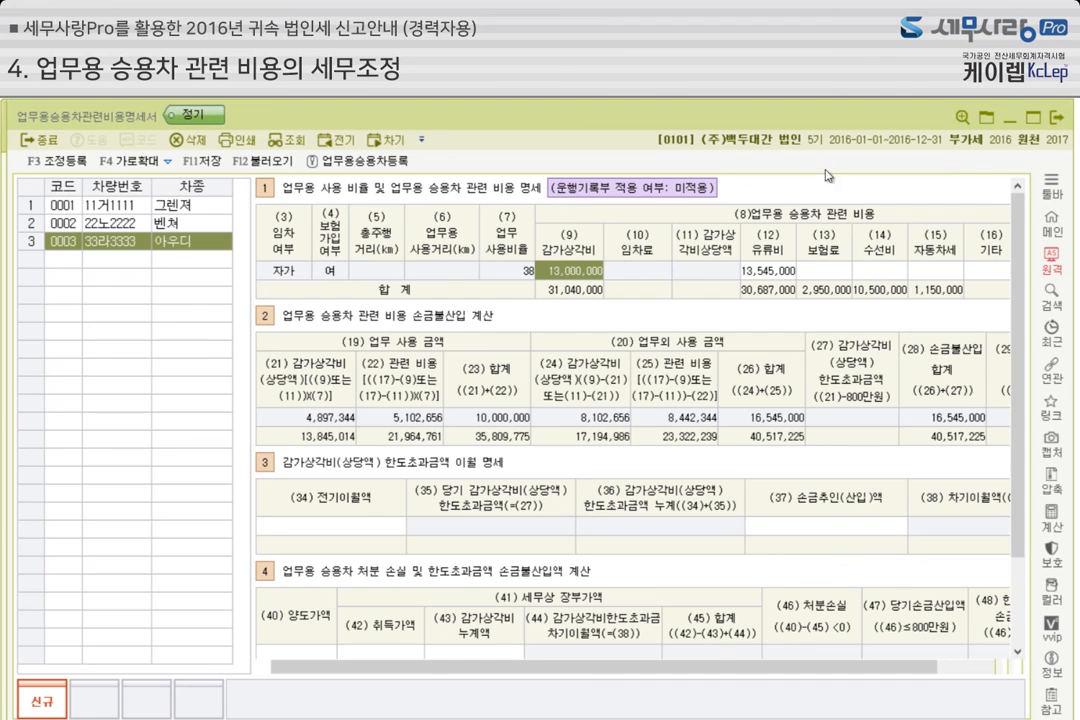
left_click(1012, 124)
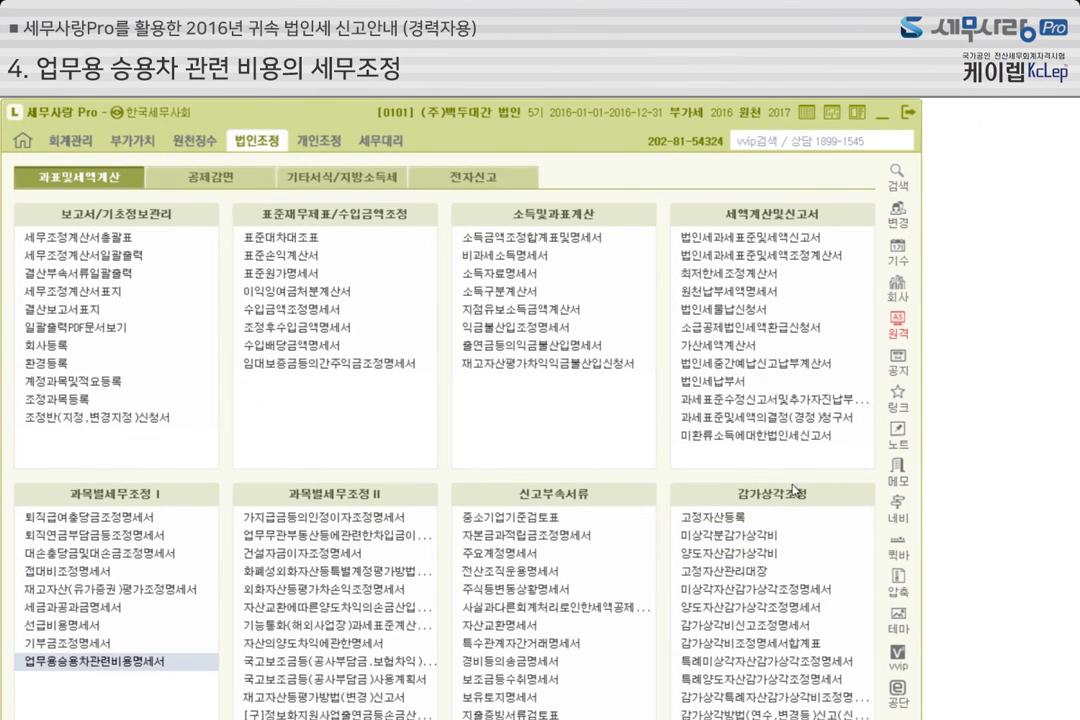
Check the 아우디 under 정액법 in 미상각자산감가상각조정명세서 and set its 감가상각비 to 12,000,000 in 업무용승용차관련비용명세서
left_click(773, 592)
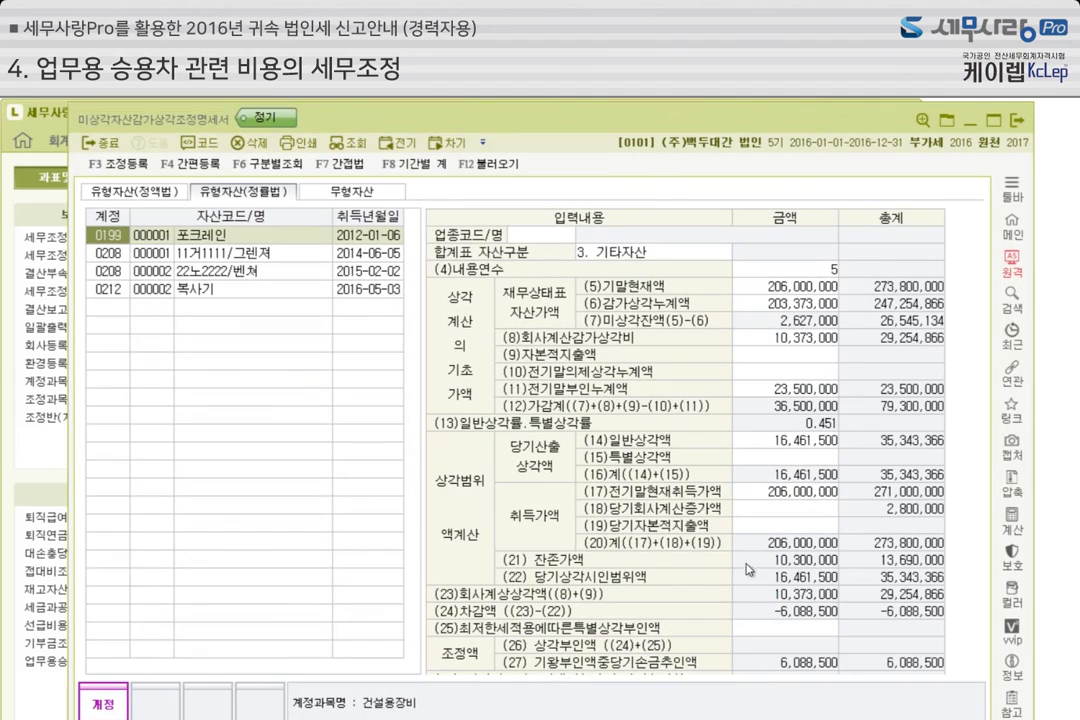
left_click(127, 191)
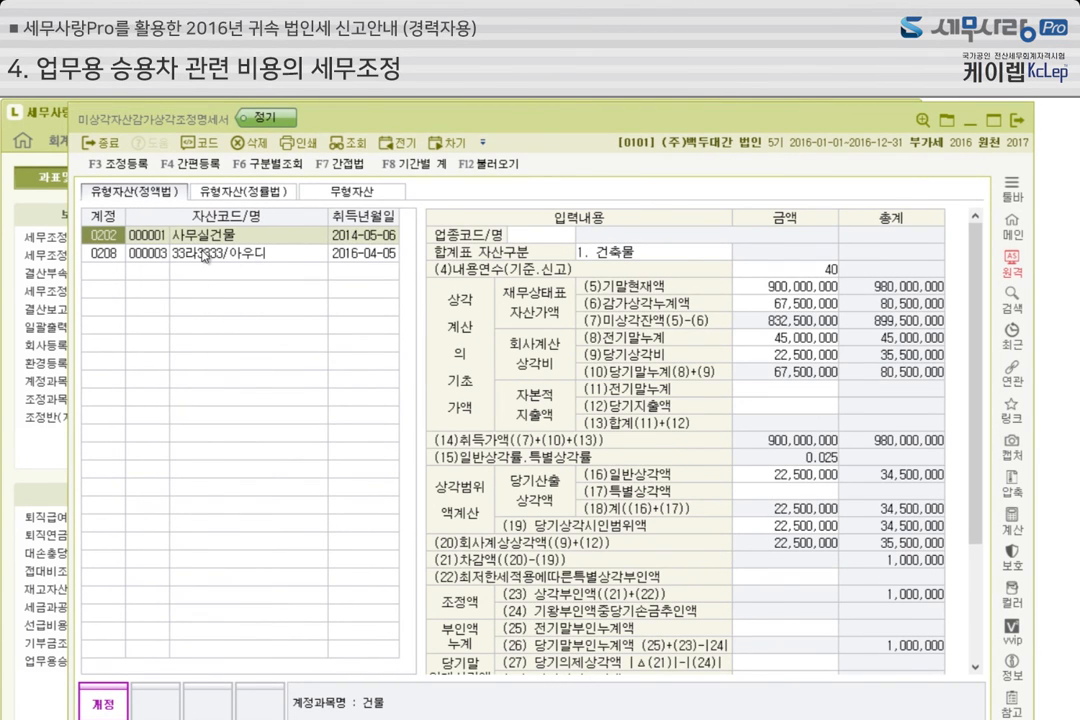
left_click(205, 254)
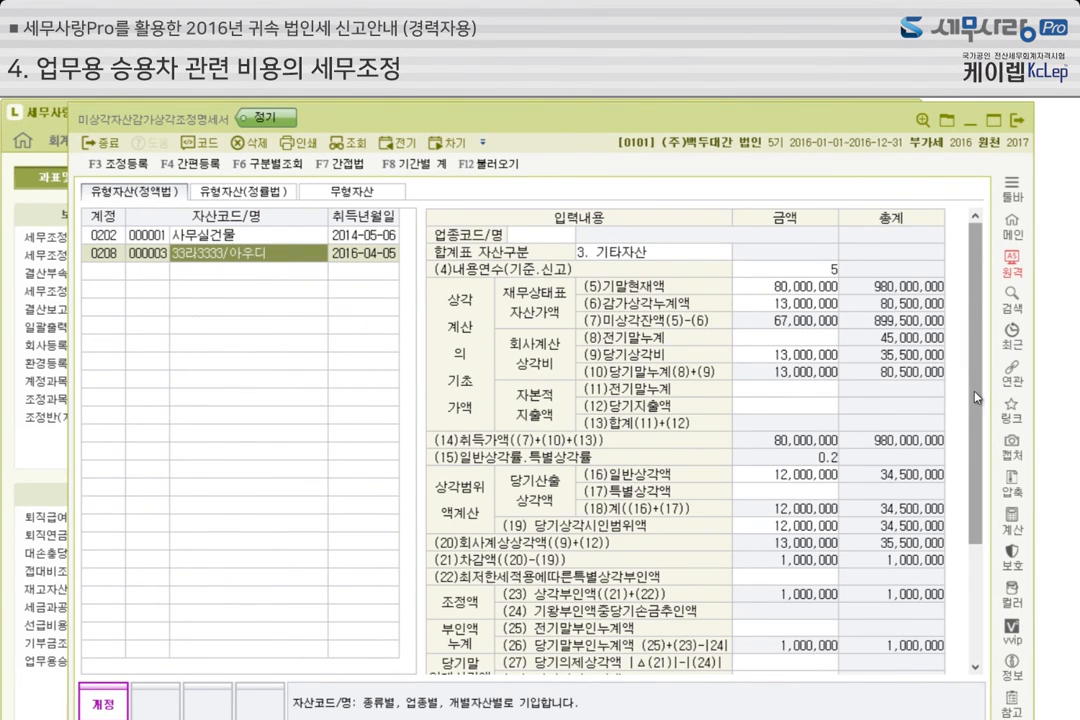
scroll(978, 440, "down", 2)
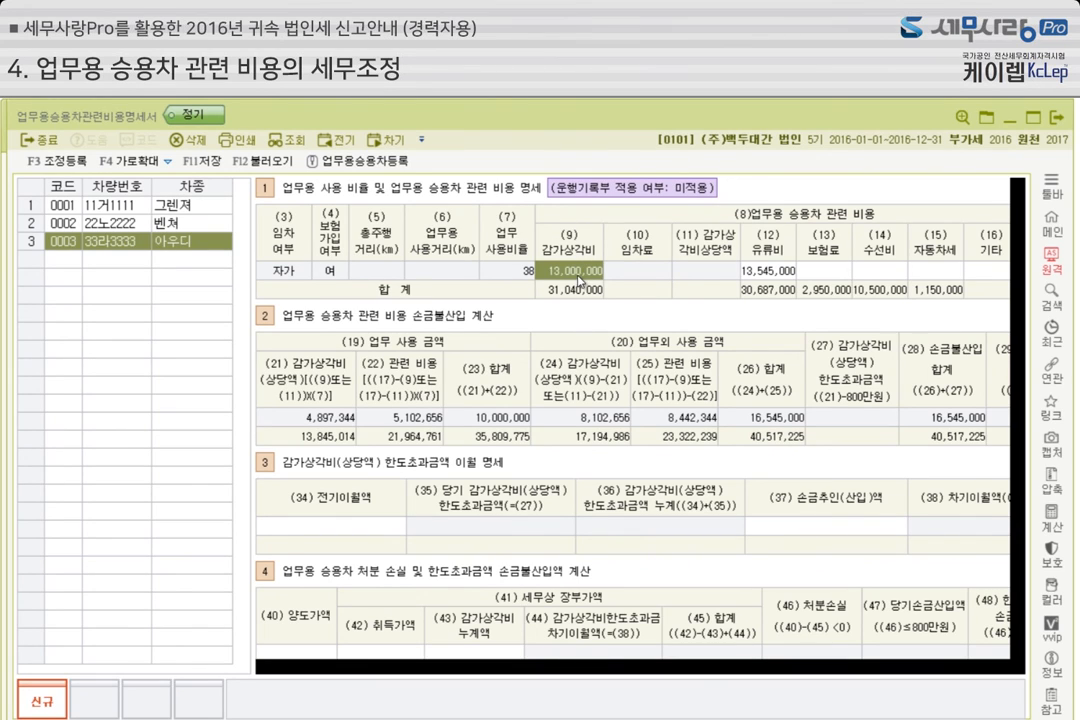
type("12000")
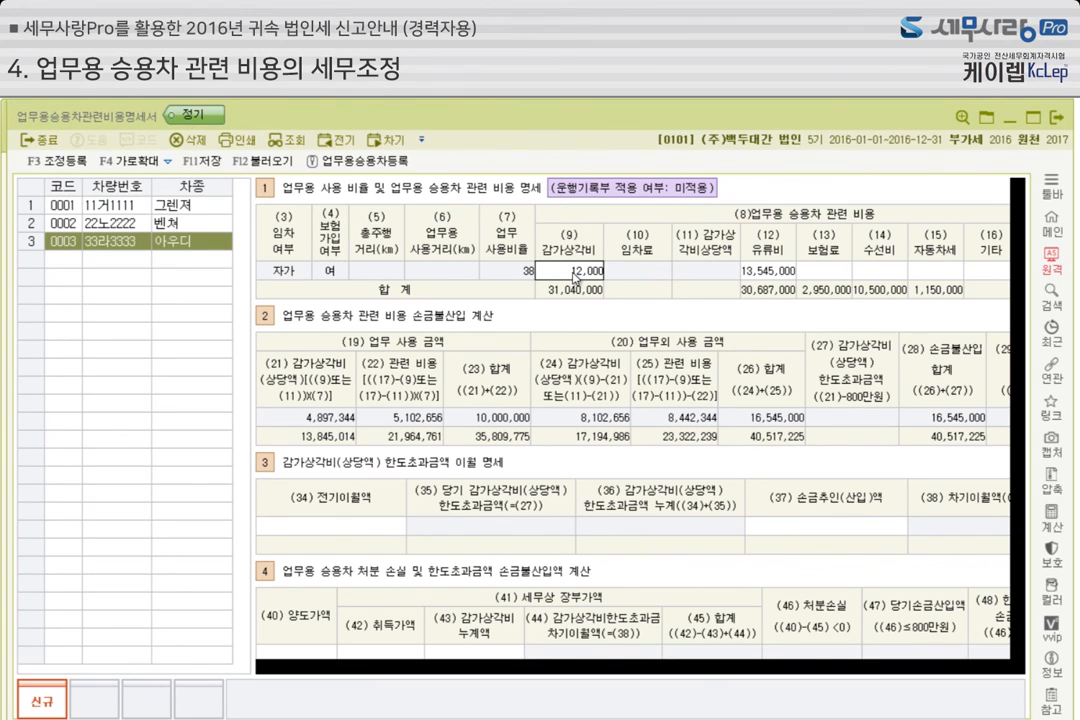
key("Return")
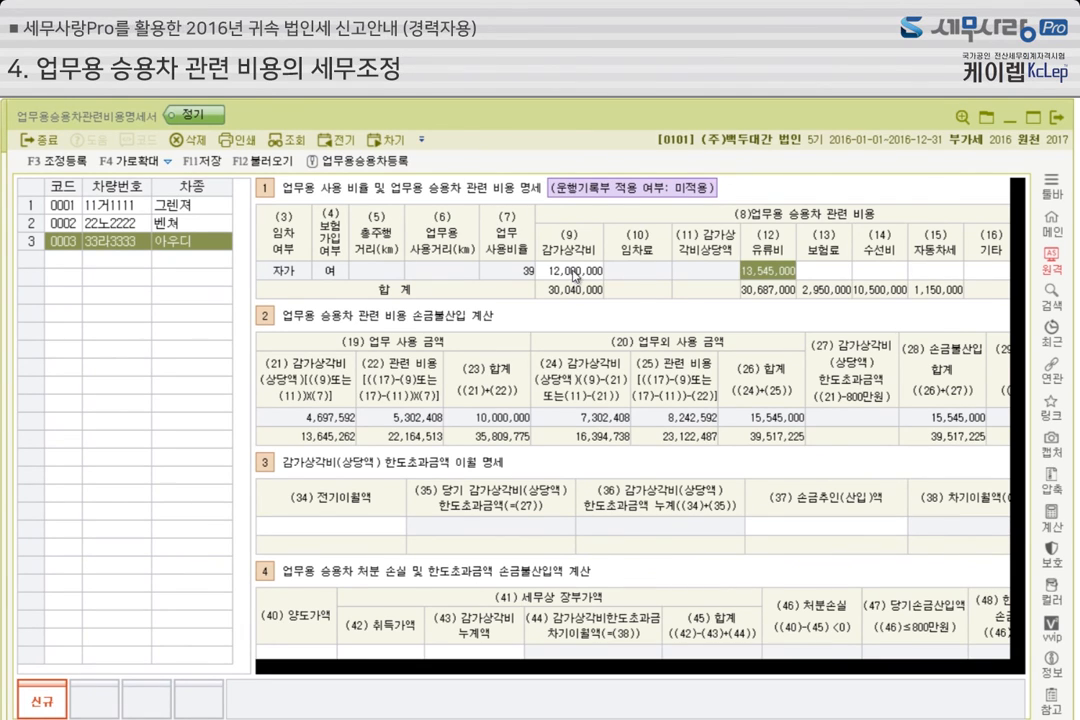
Open 조정 등록 for the business-car statement and compare the 업무미사용분 amount with the registered adjustment
left_click(80, 166)
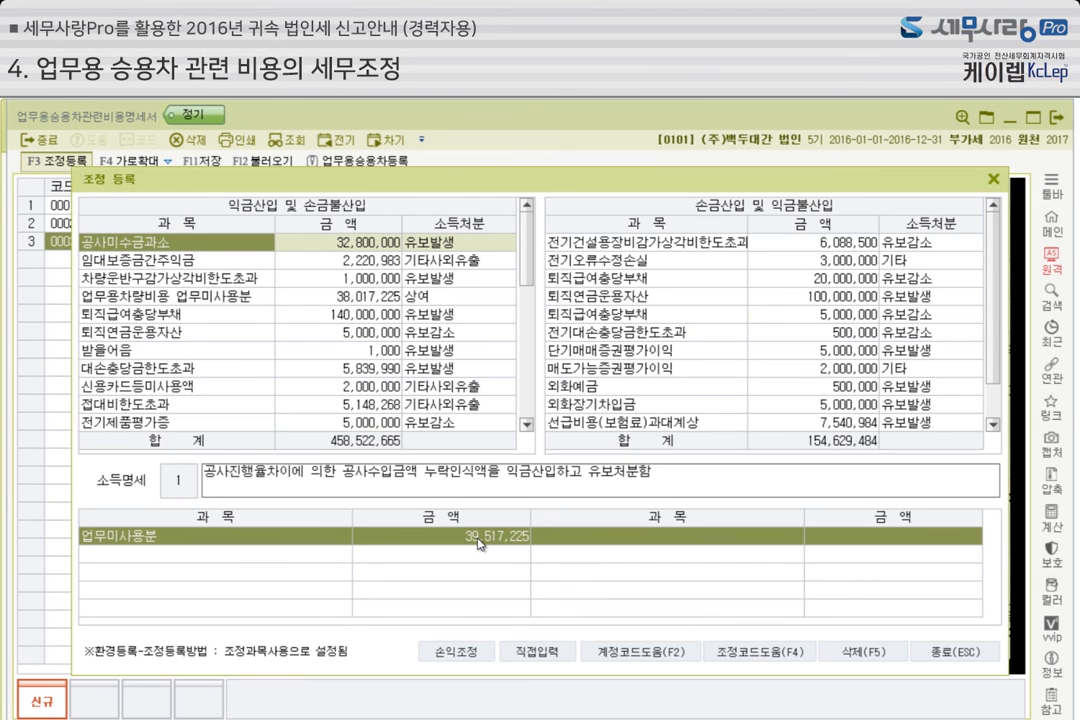
left_click_drag(604, 189, 572, 180)
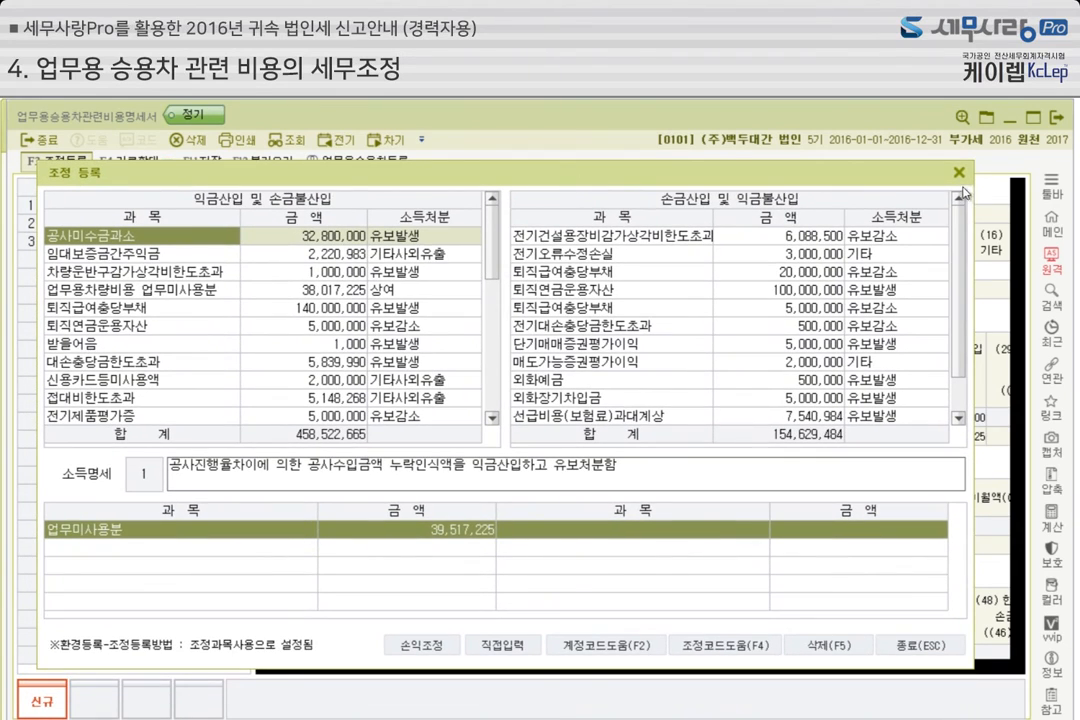
left_click(960, 175)
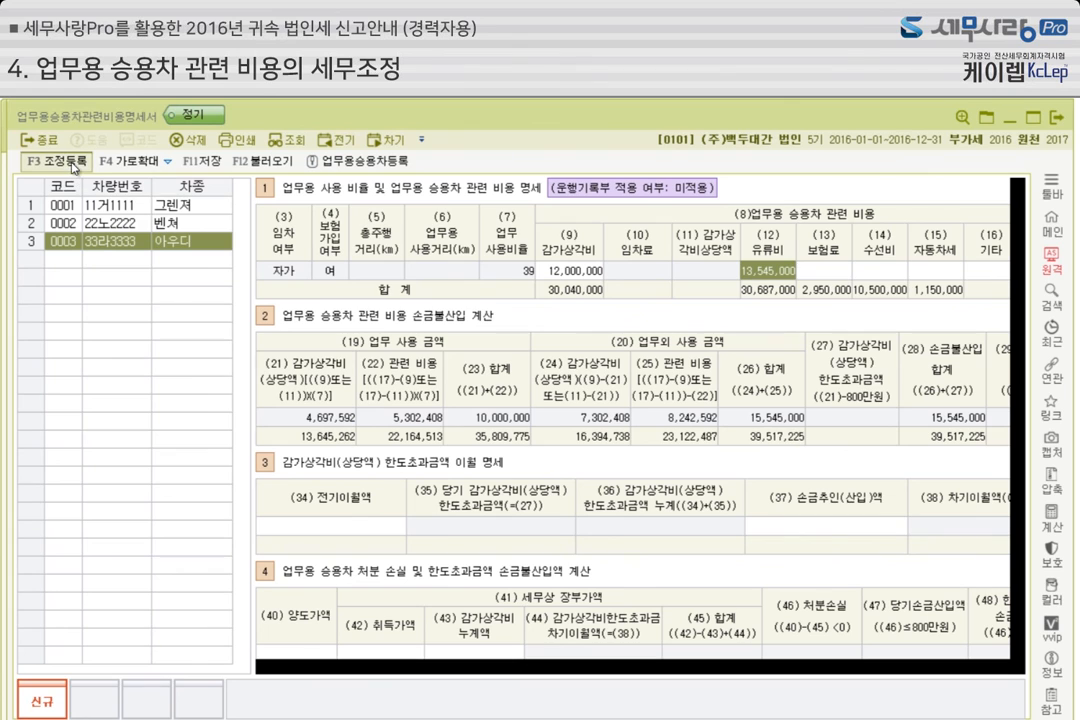
key("F3")
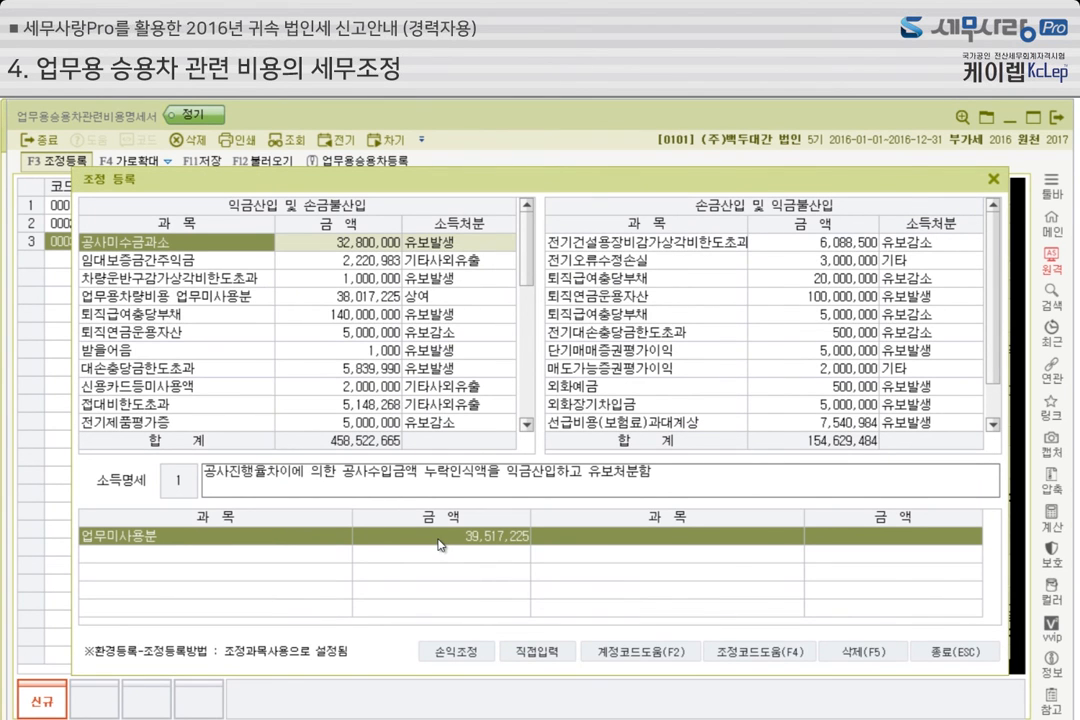